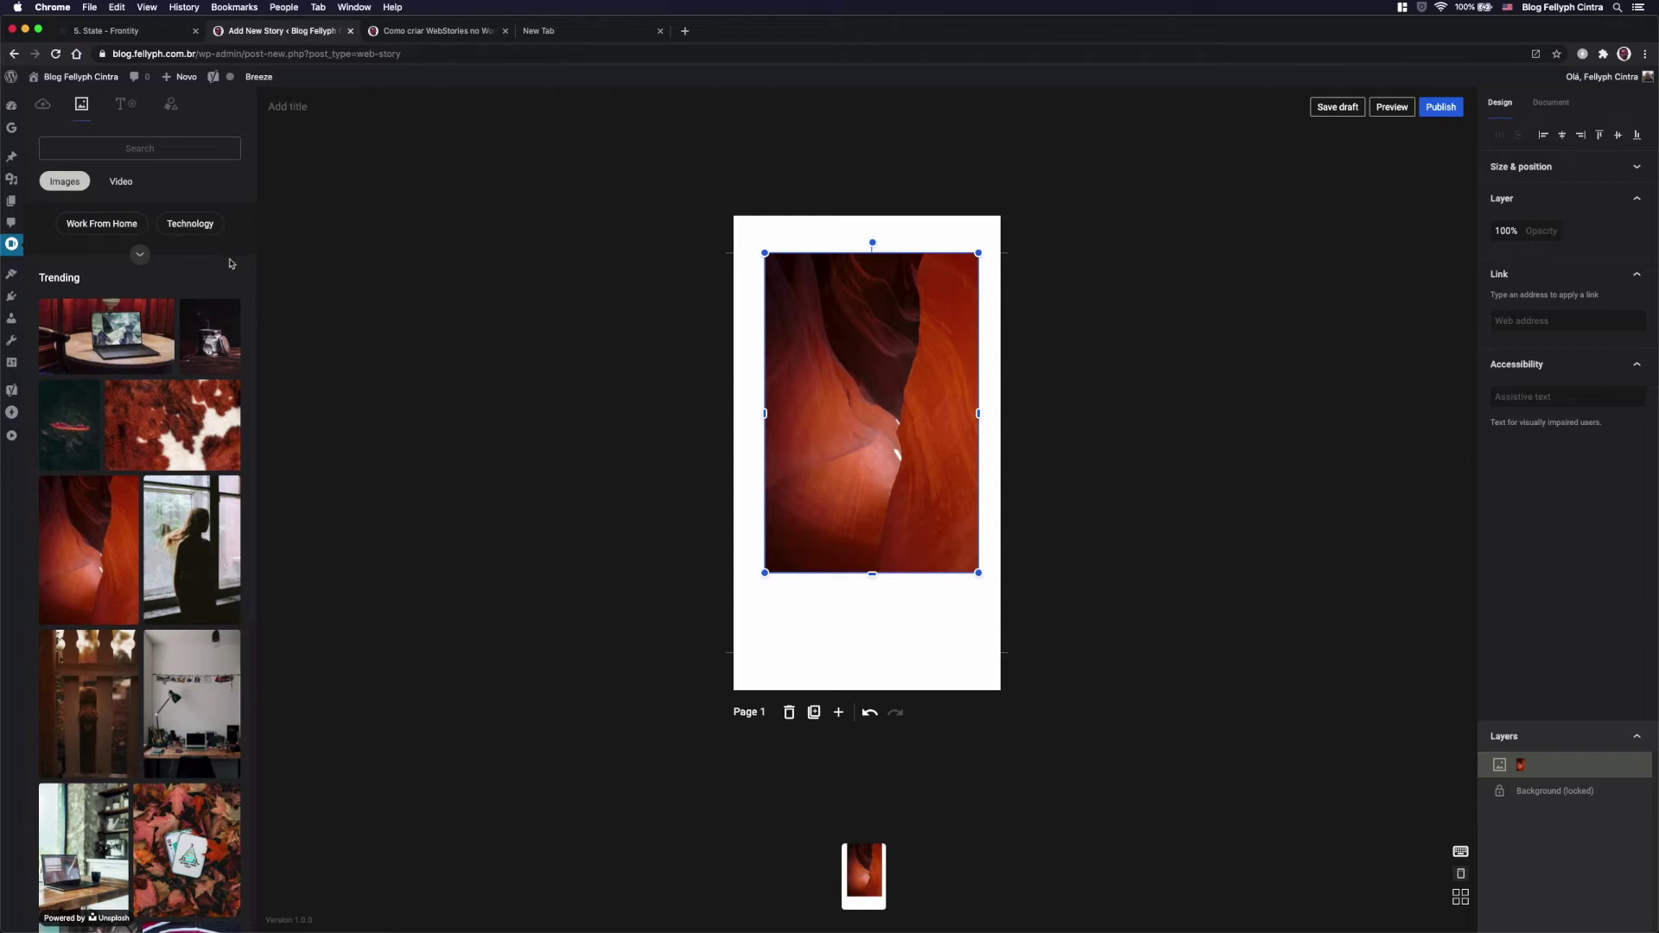
Step: Title the story "Meu Primeiro Web Stor"
click(299, 105)
text(P)
key(BackSpace)
text(Meu Primeiro Web Story)
click(411, 140)
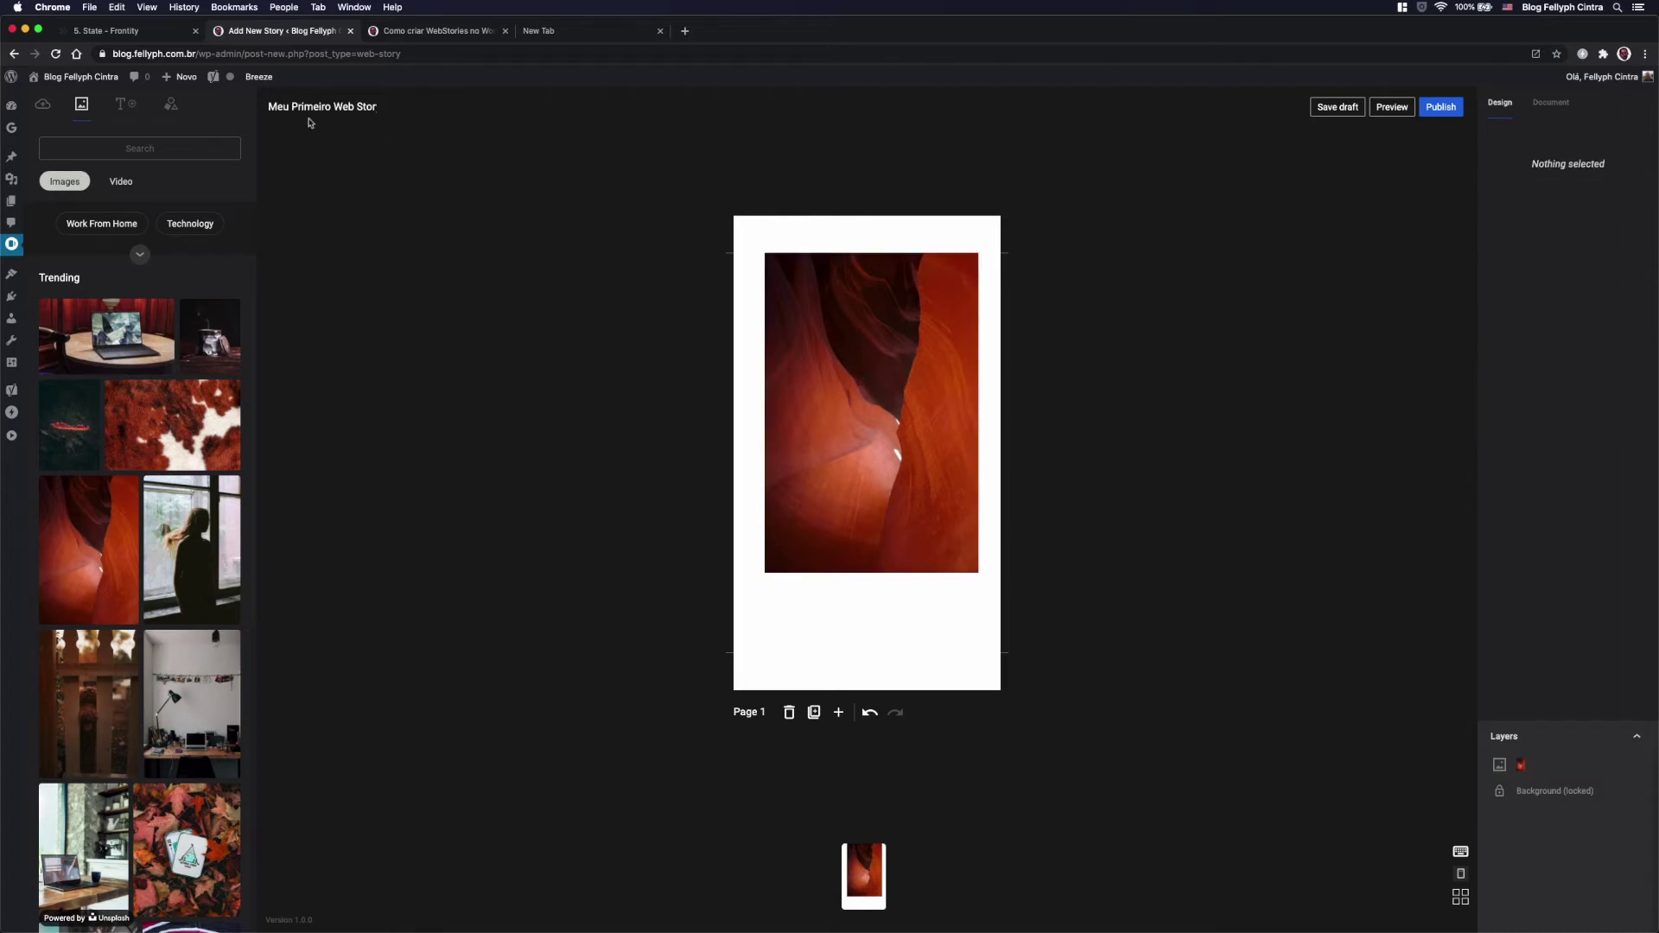
Step: Resize the red canyon image to about 240 × 366 and place it near the middle of the page
click(886, 422)
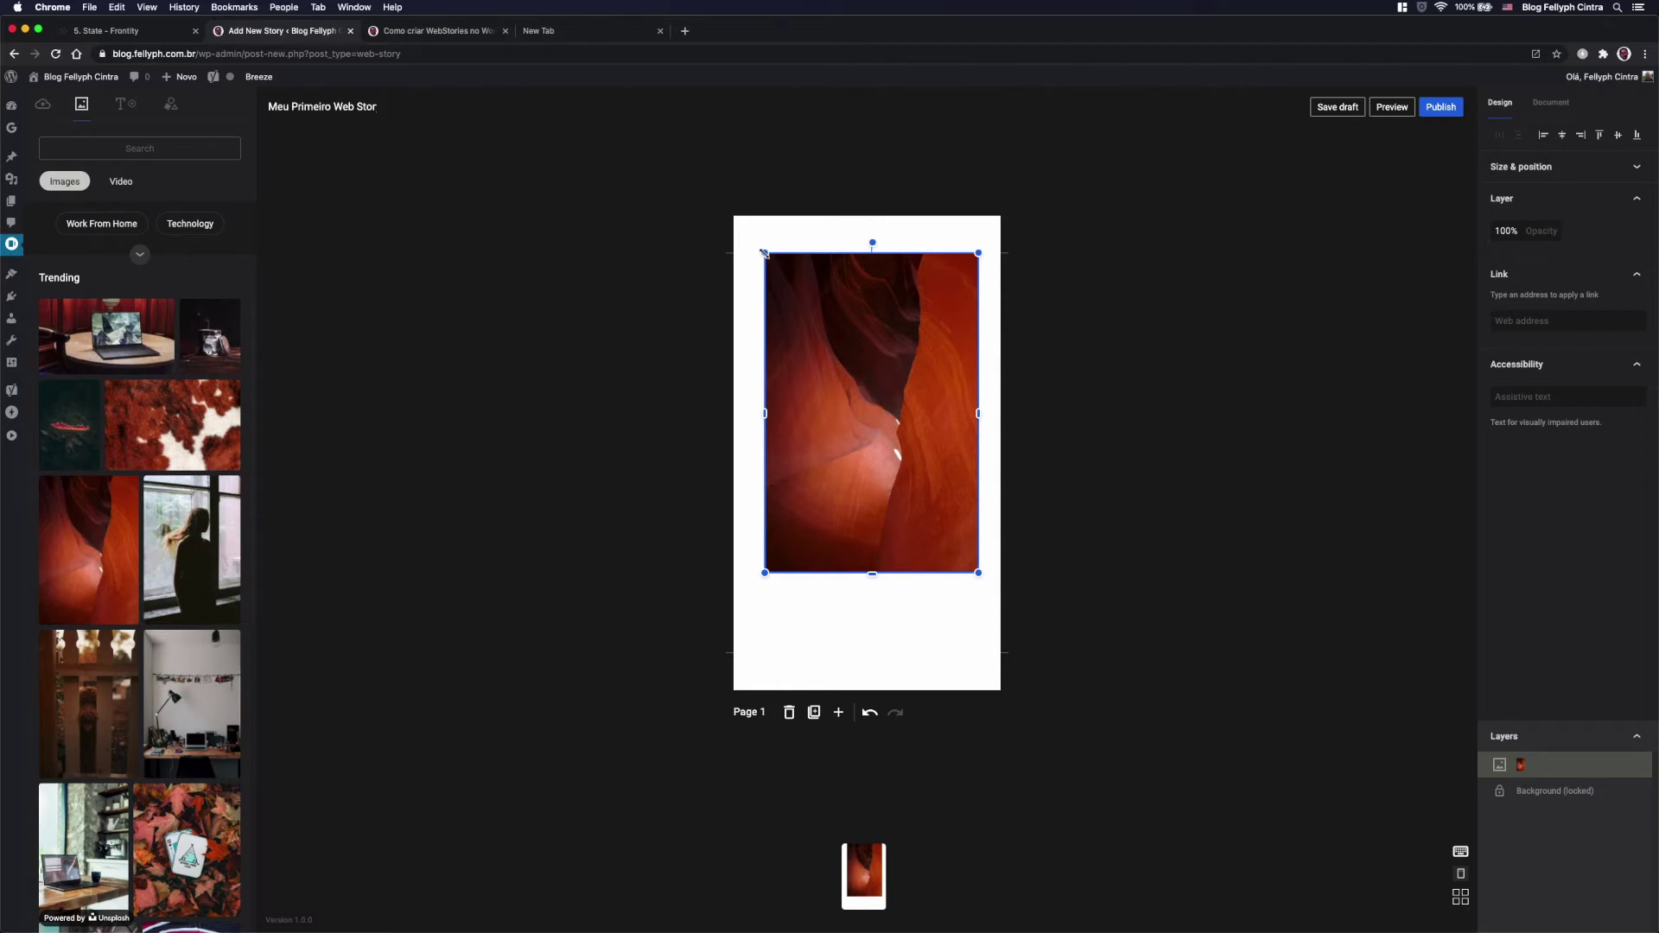
drag(765, 254, 750, 464)
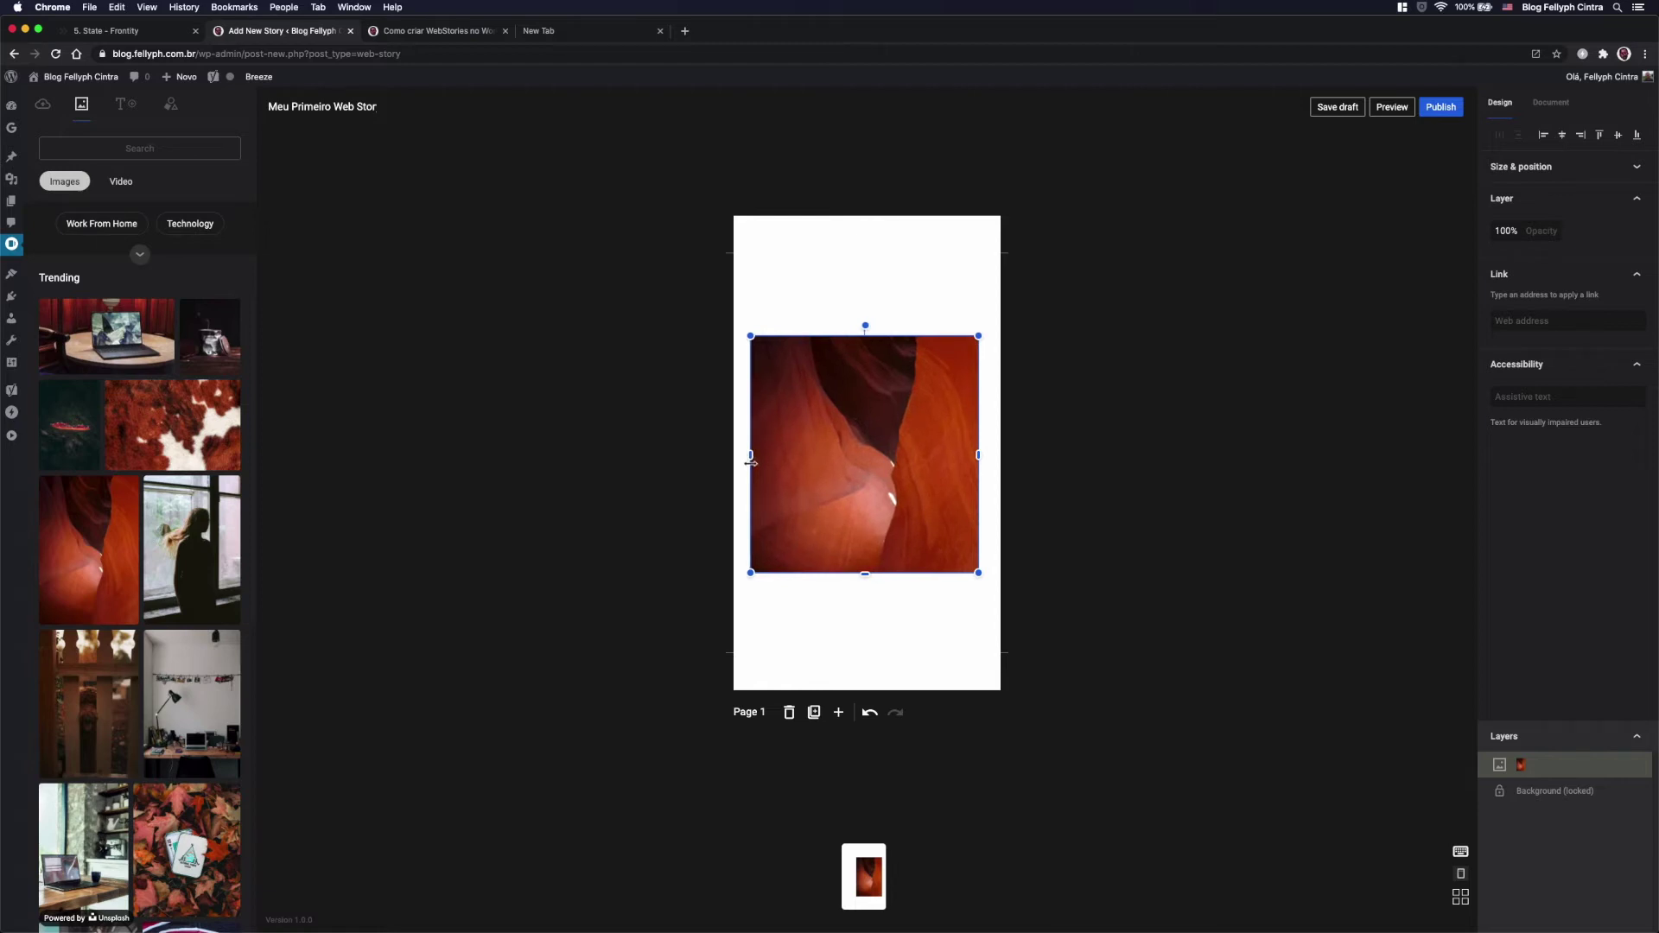
mouse_move(750, 463)
mouse_down()
mouse_move(830, 461)
mouse_move(876, 440)
mouse_move(875, 413)
mouse_move(853, 413)
mouse_move(879, 436)
mouse_move(829, 440)
mouse_move(857, 449)
mouse_move(742, 450)
mouse_up()
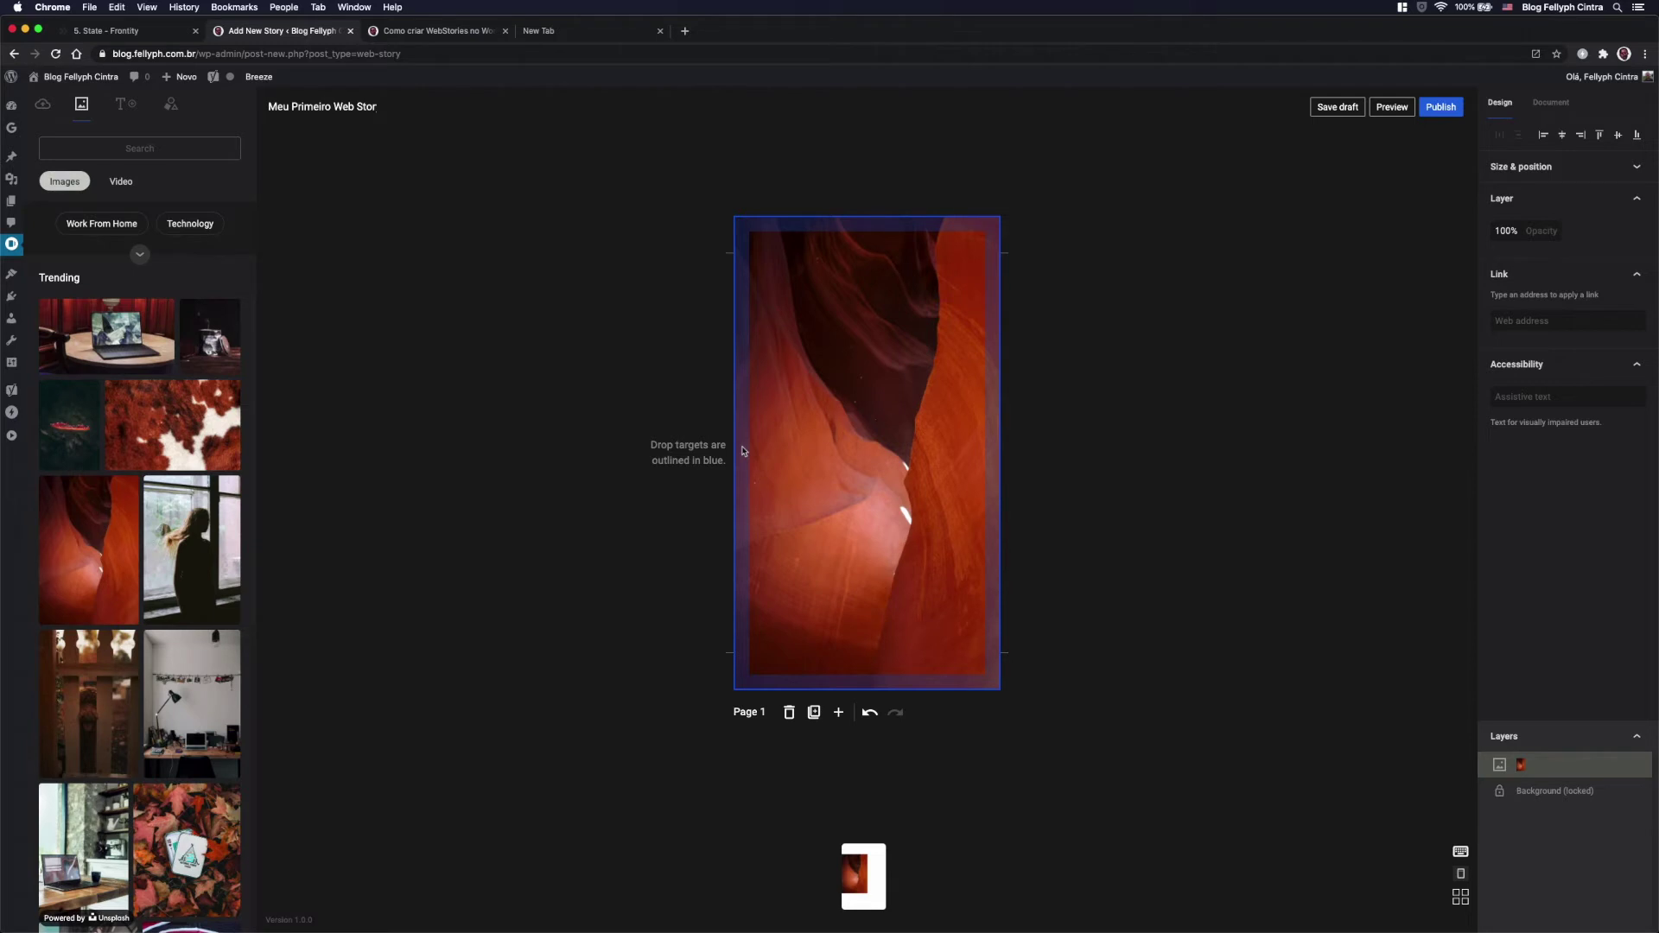
drag(742, 450, 744, 452)
drag(855, 442, 896, 430)
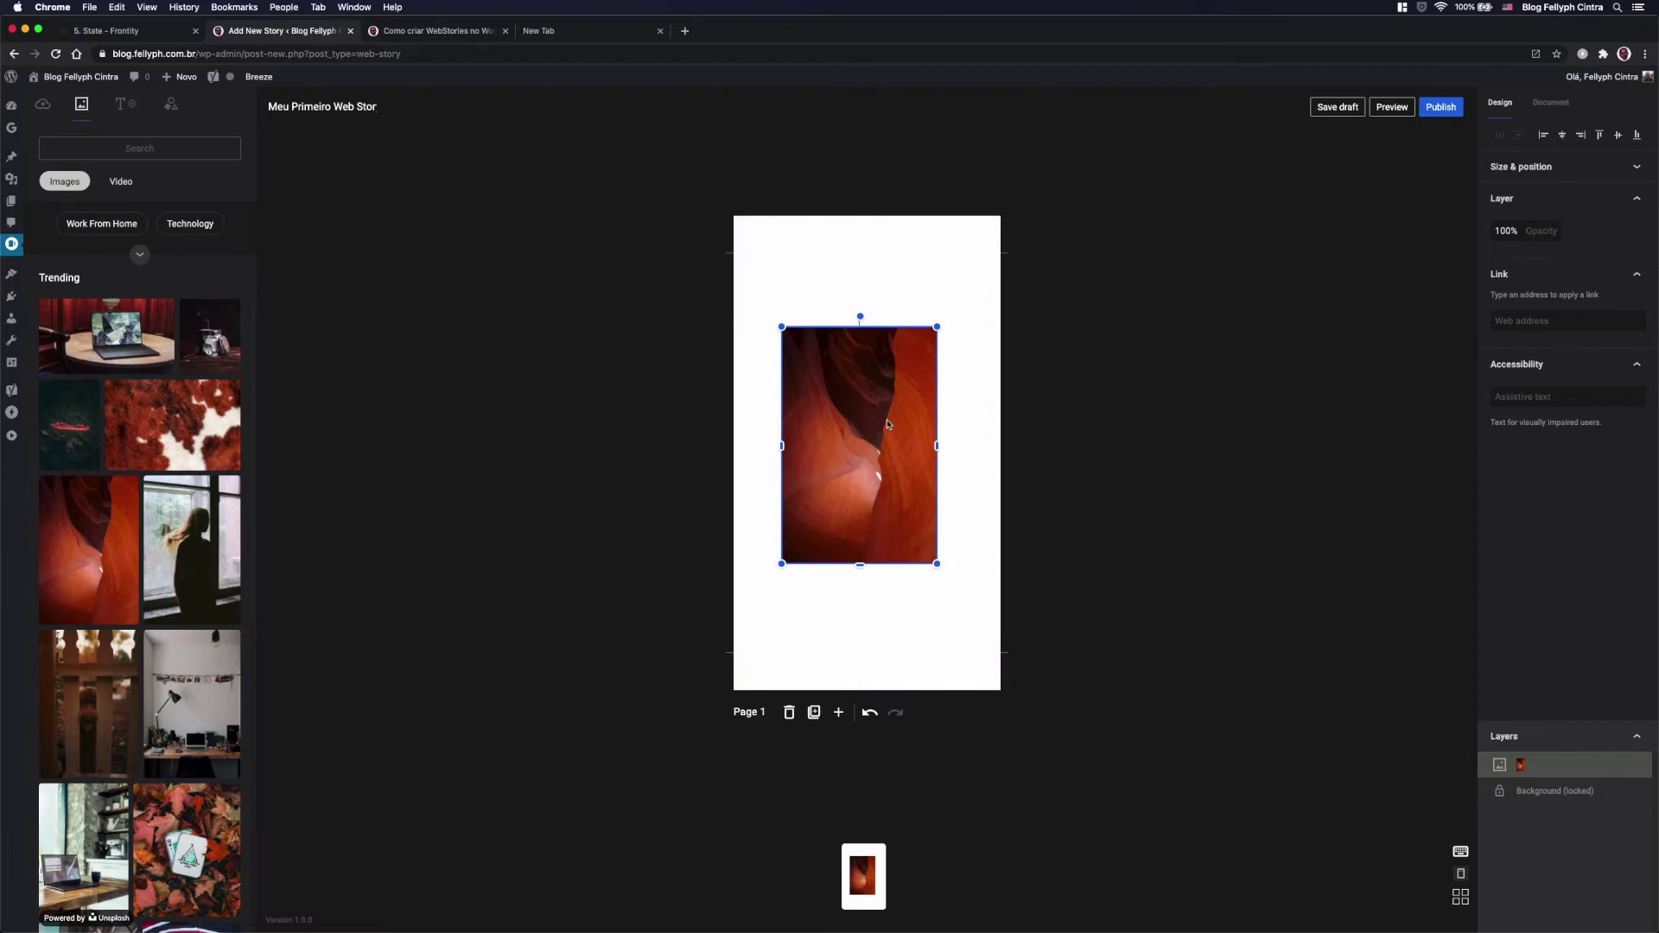
Step: Set the canyon image as the page background and shift it slightly sideways within its frame
click(1519, 167)
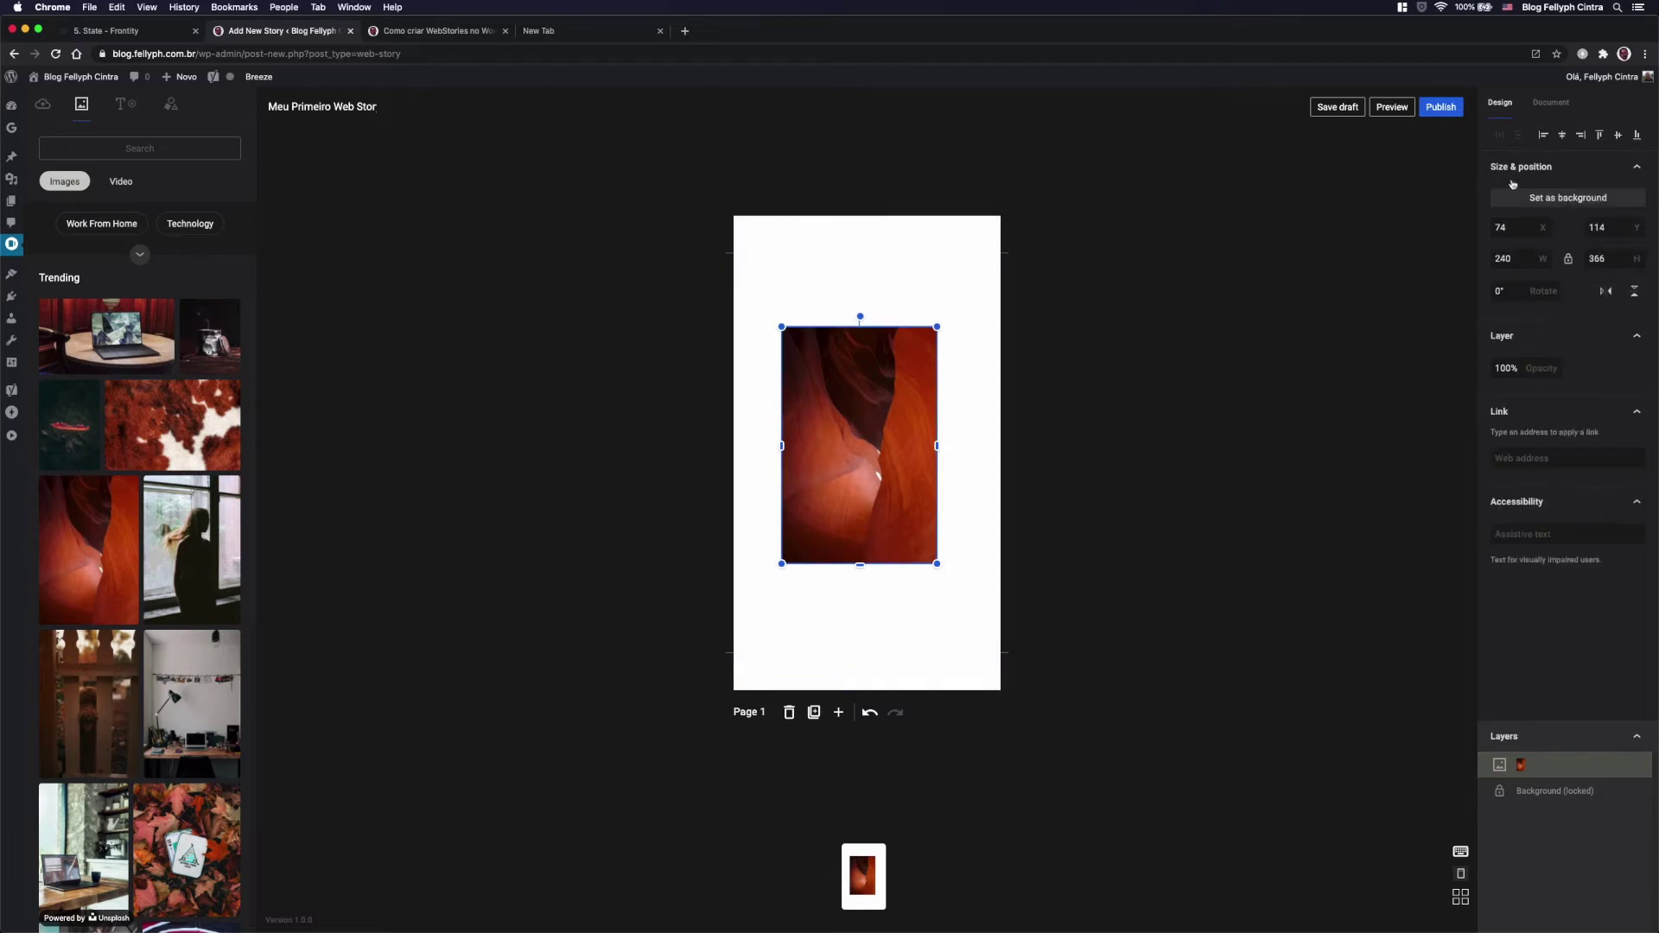
click(1584, 201)
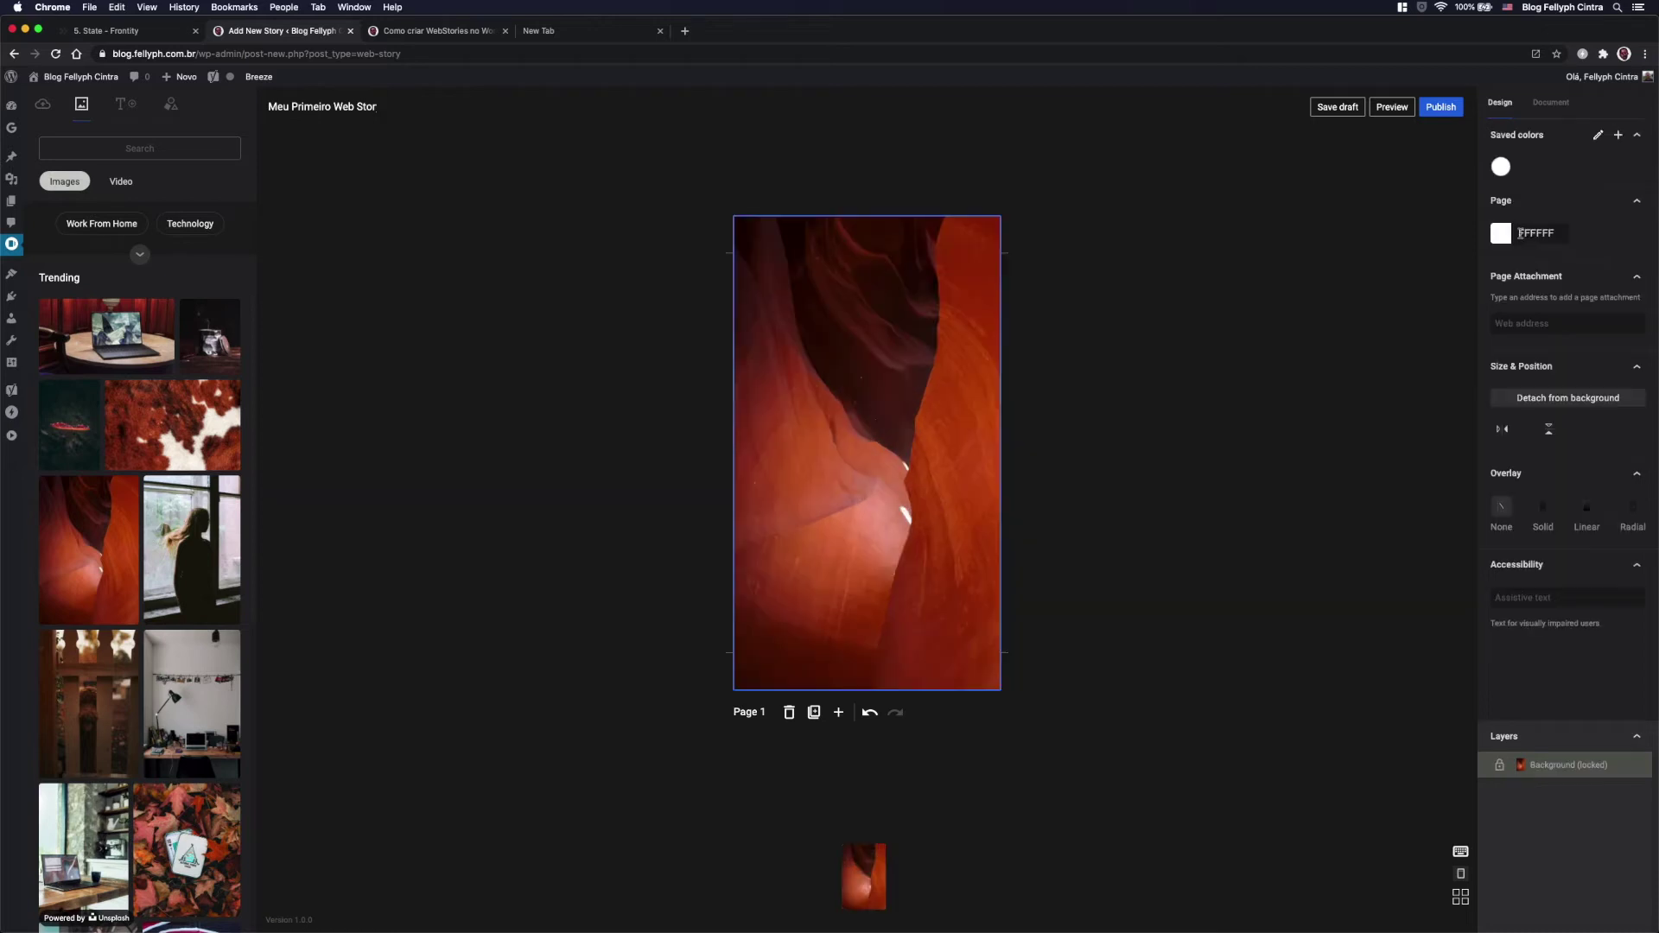
double_click(841, 432)
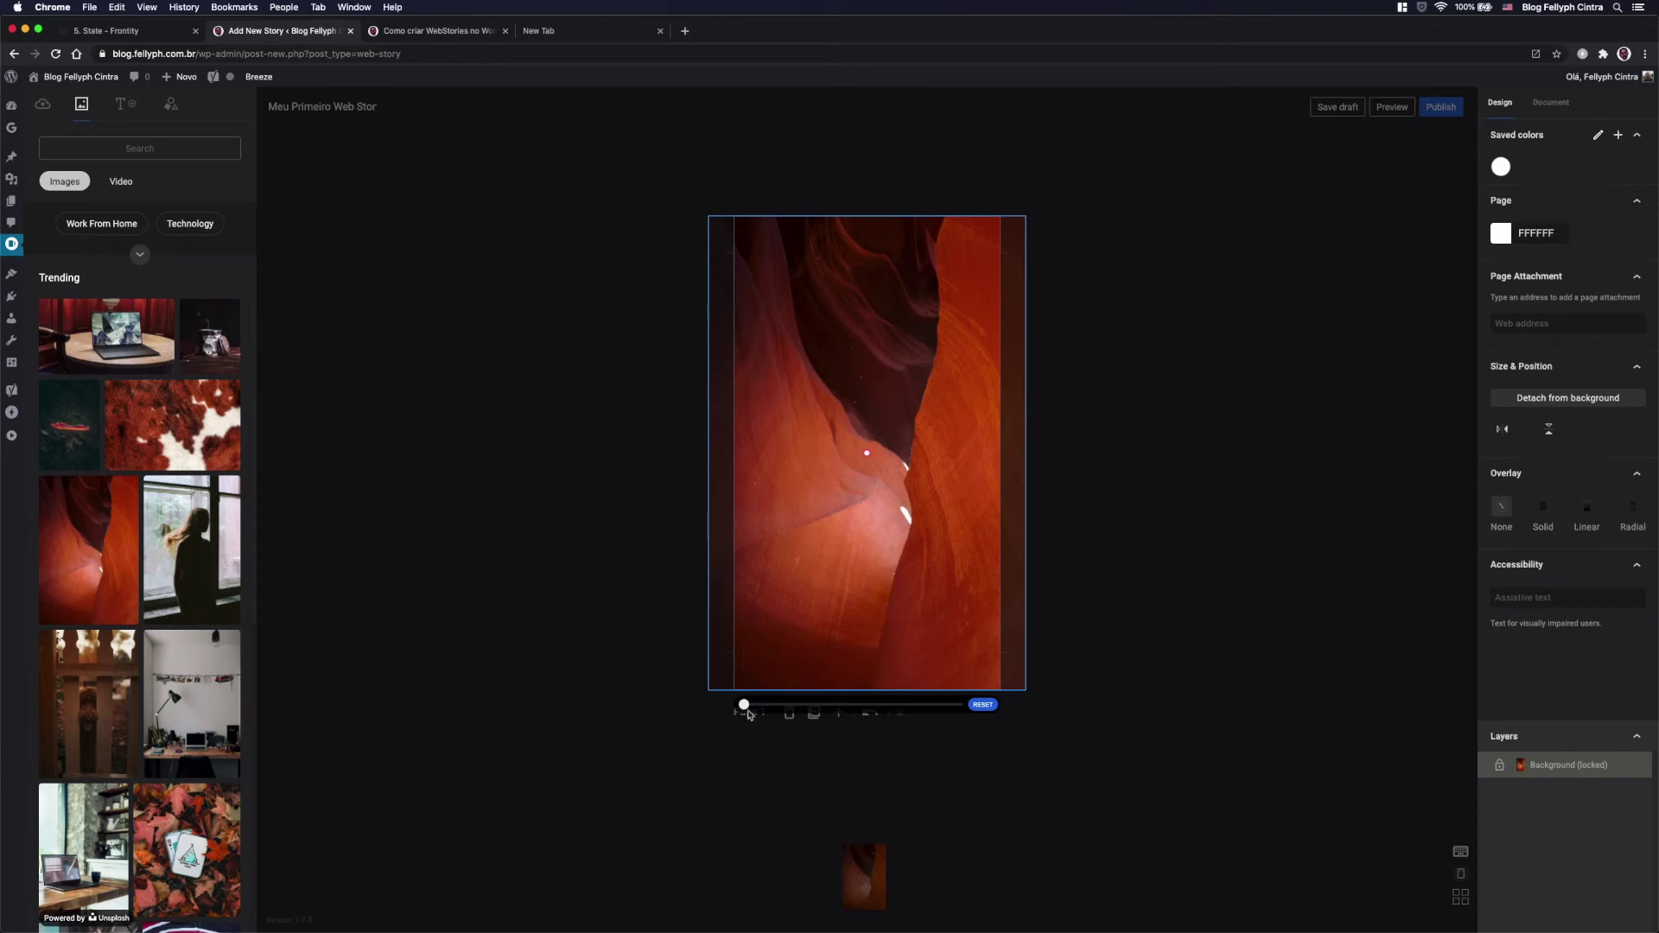
mouse_move(744, 704)
mouse_down()
mouse_move(769, 714)
mouse_move(747, 718)
mouse_up()
mouse_move(863, 581)
mouse_down()
mouse_move(917, 583)
mouse_move(752, 583)
mouse_move(890, 582)
mouse_move(851, 582)
mouse_up()
key(Escape)
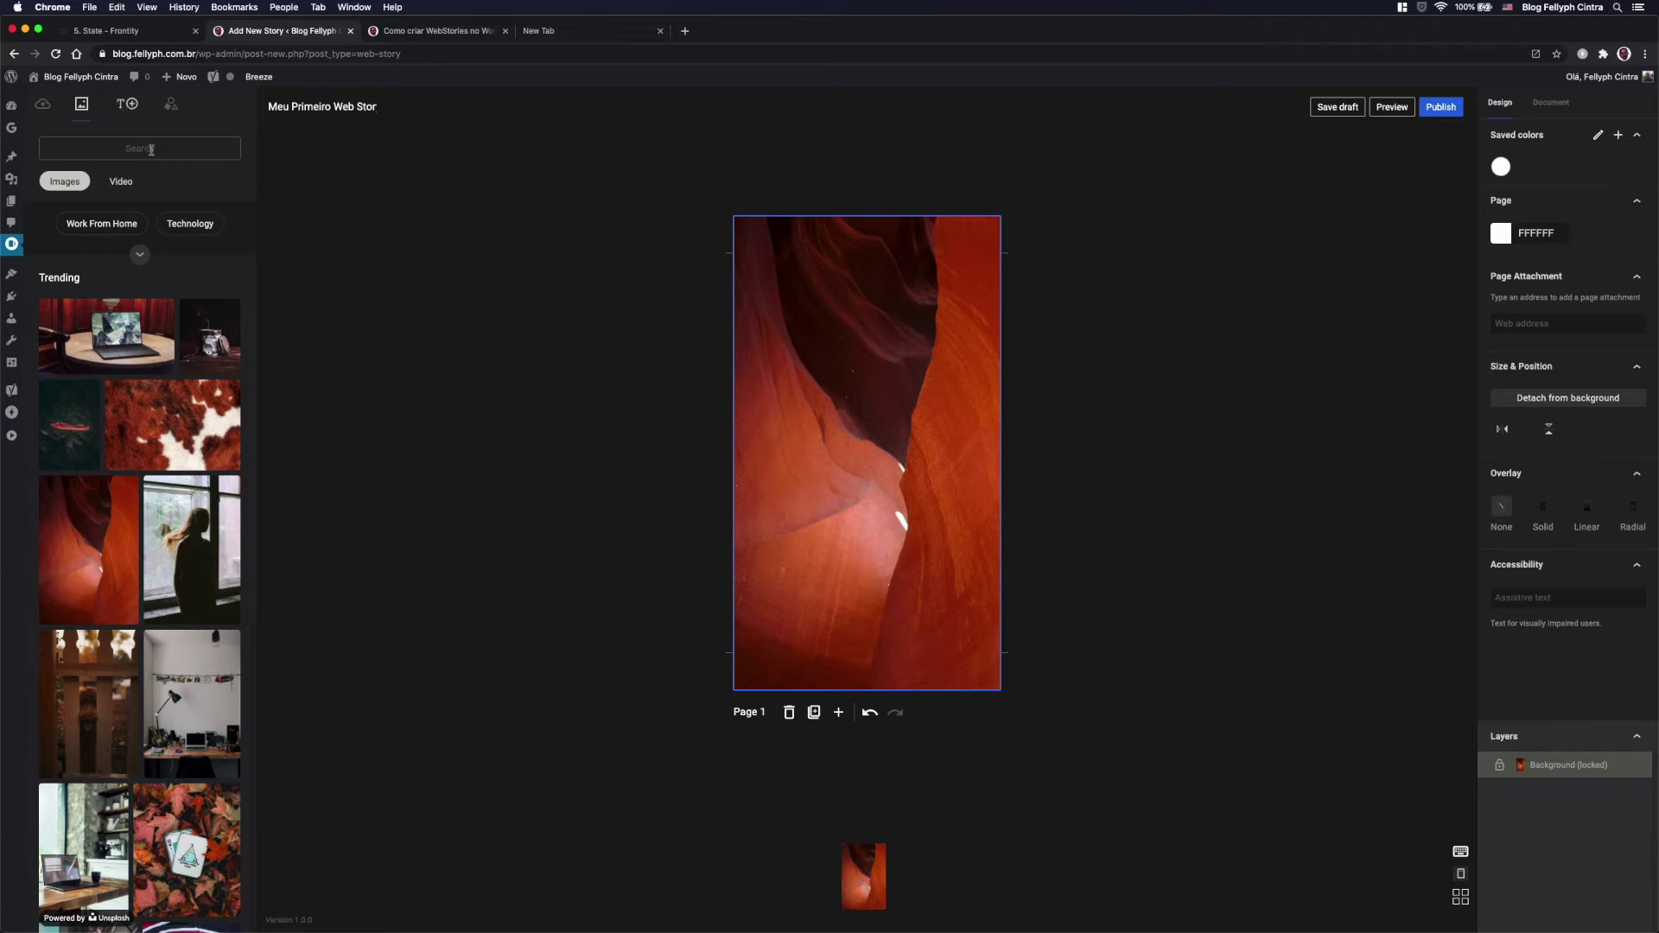
click(134, 109)
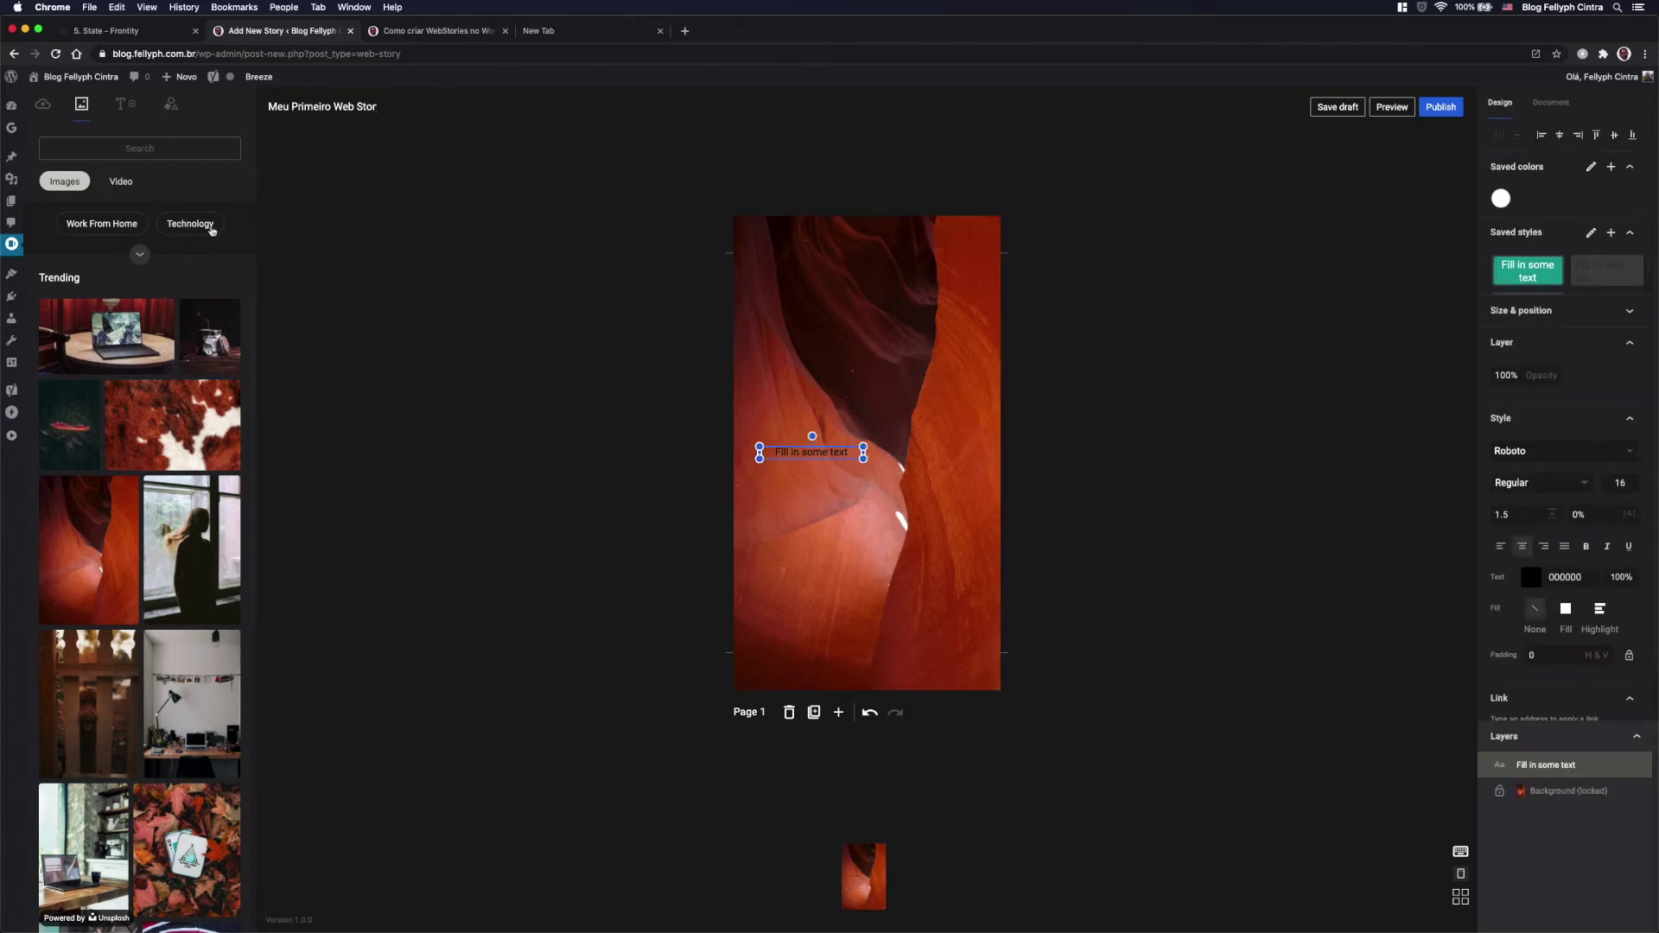
click(120, 105)
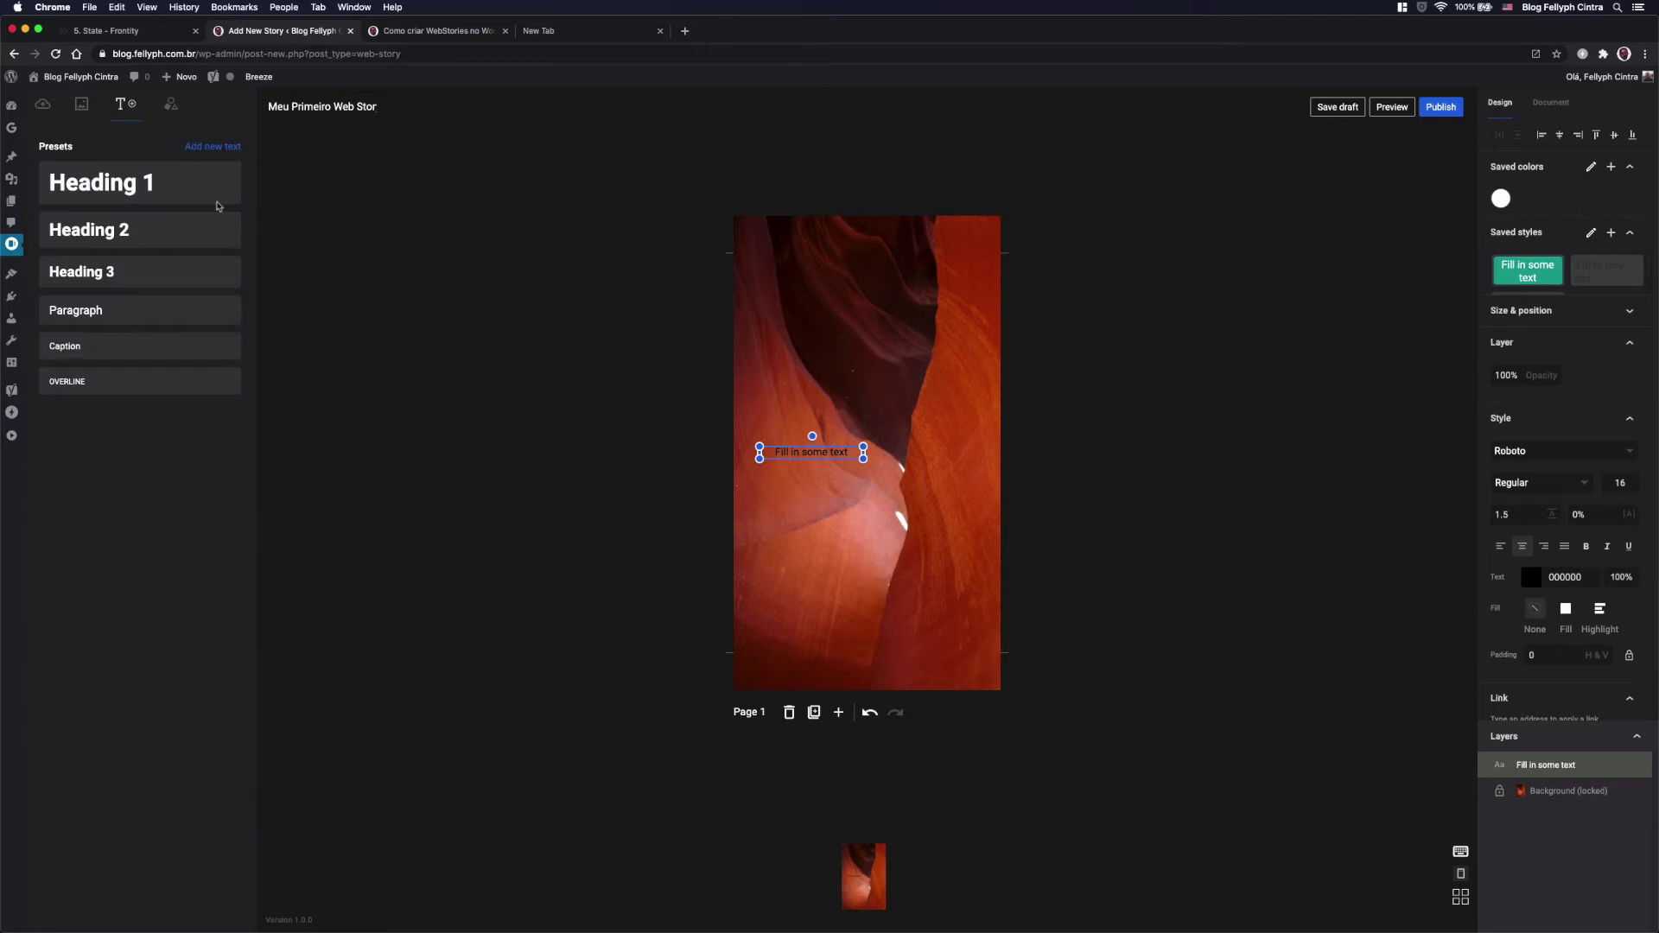
key(super+z)
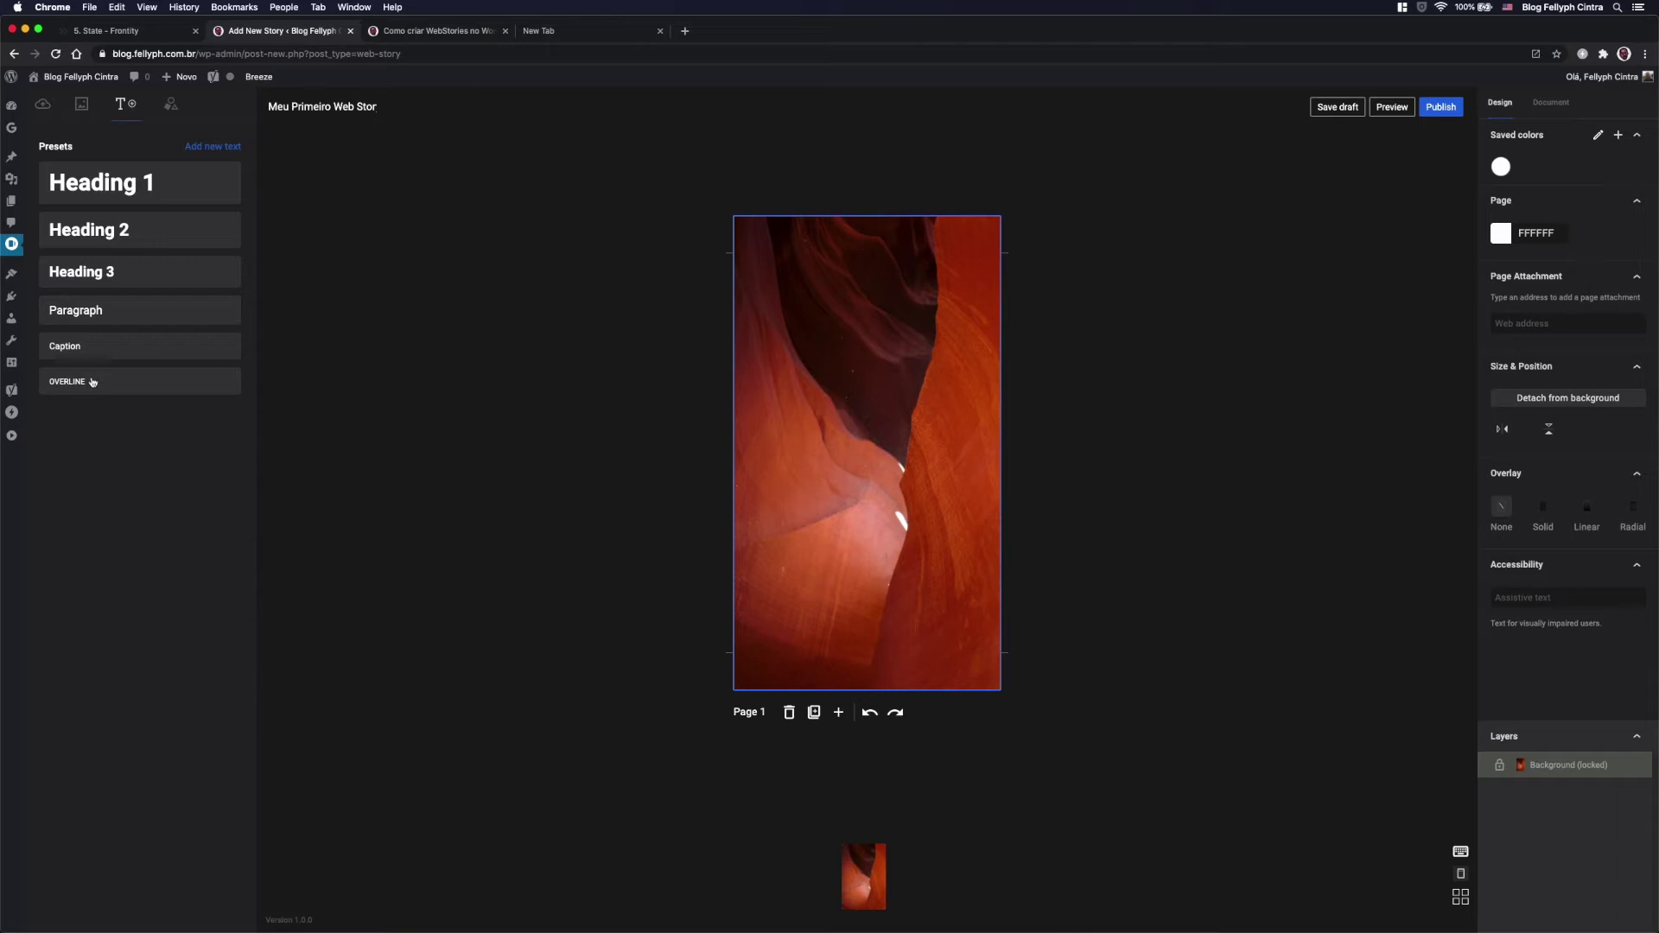
Step: Add a Heading 1 text, enlarge it to about size 54 and move it near the page's lower edge
click(140, 184)
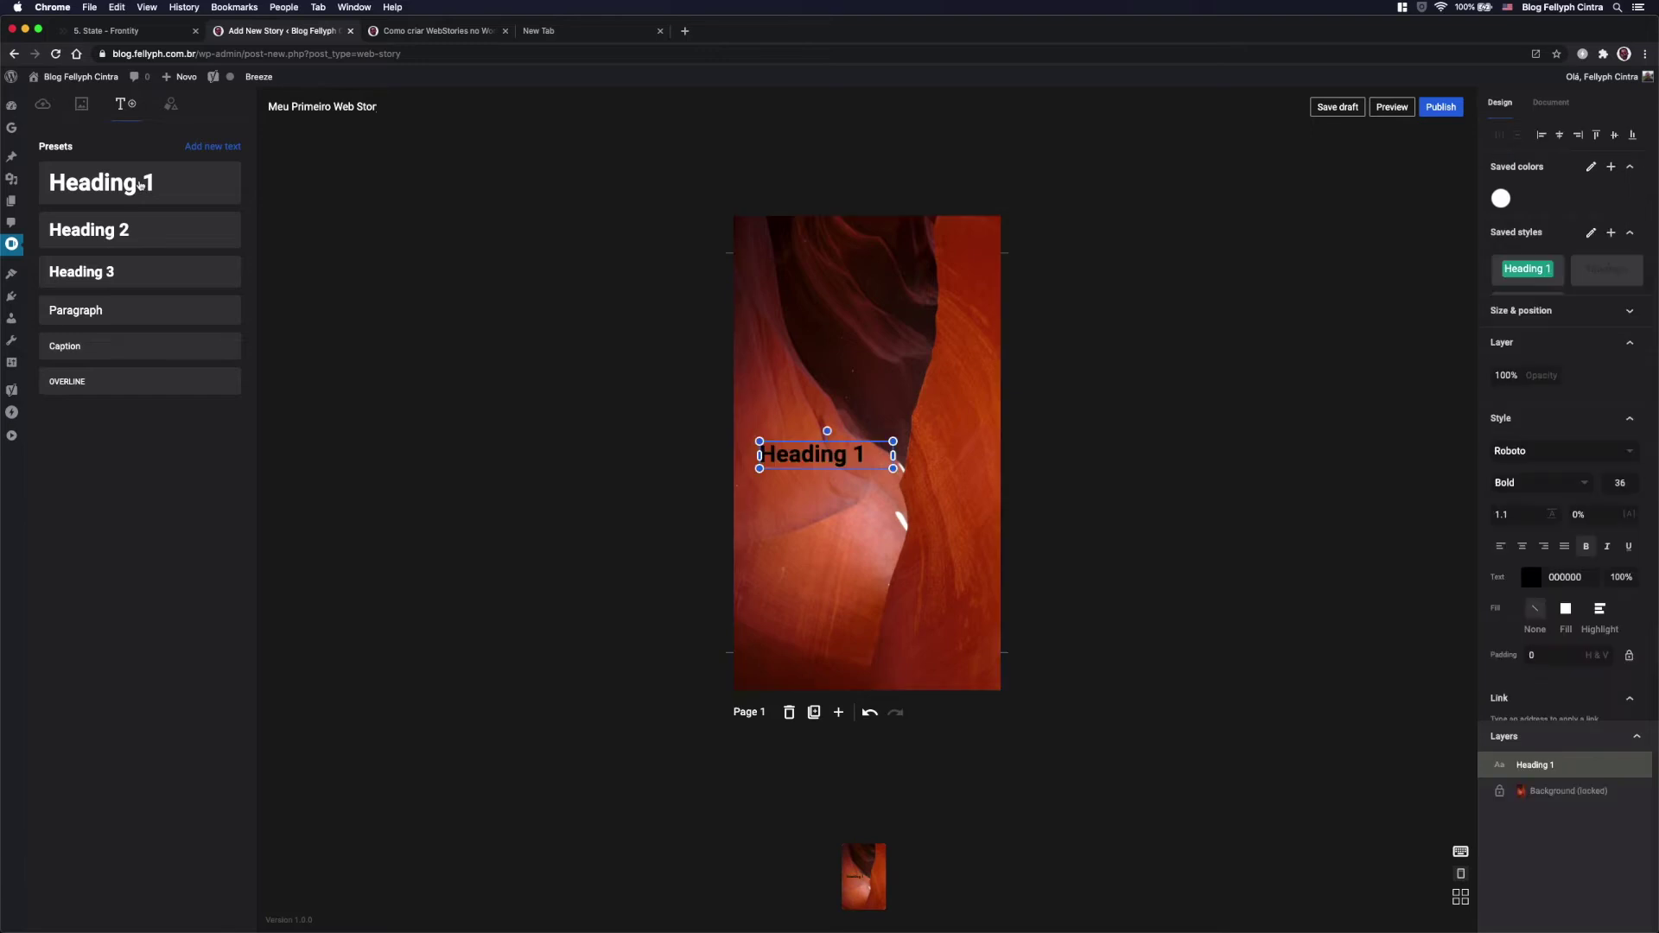
drag(894, 469, 959, 505)
drag(844, 473, 832, 657)
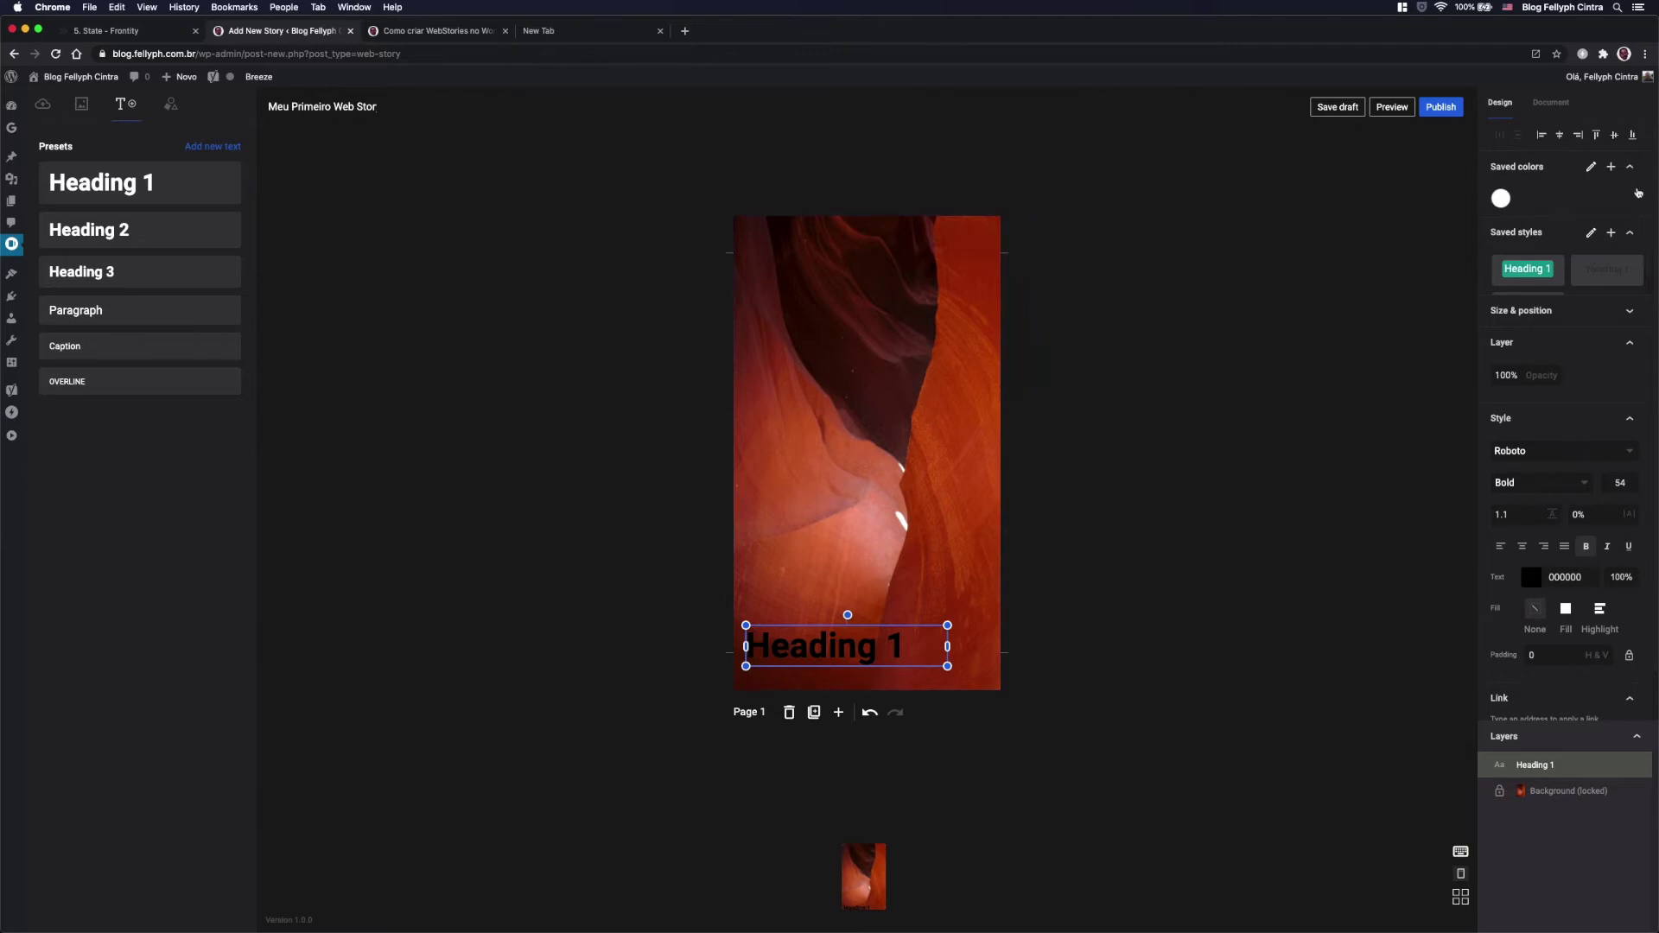
Step: Show the heading's size and position settings, raise it slightly above the lower margin and enlarge it to about 378 × 76
click(1631, 169)
click(1636, 198)
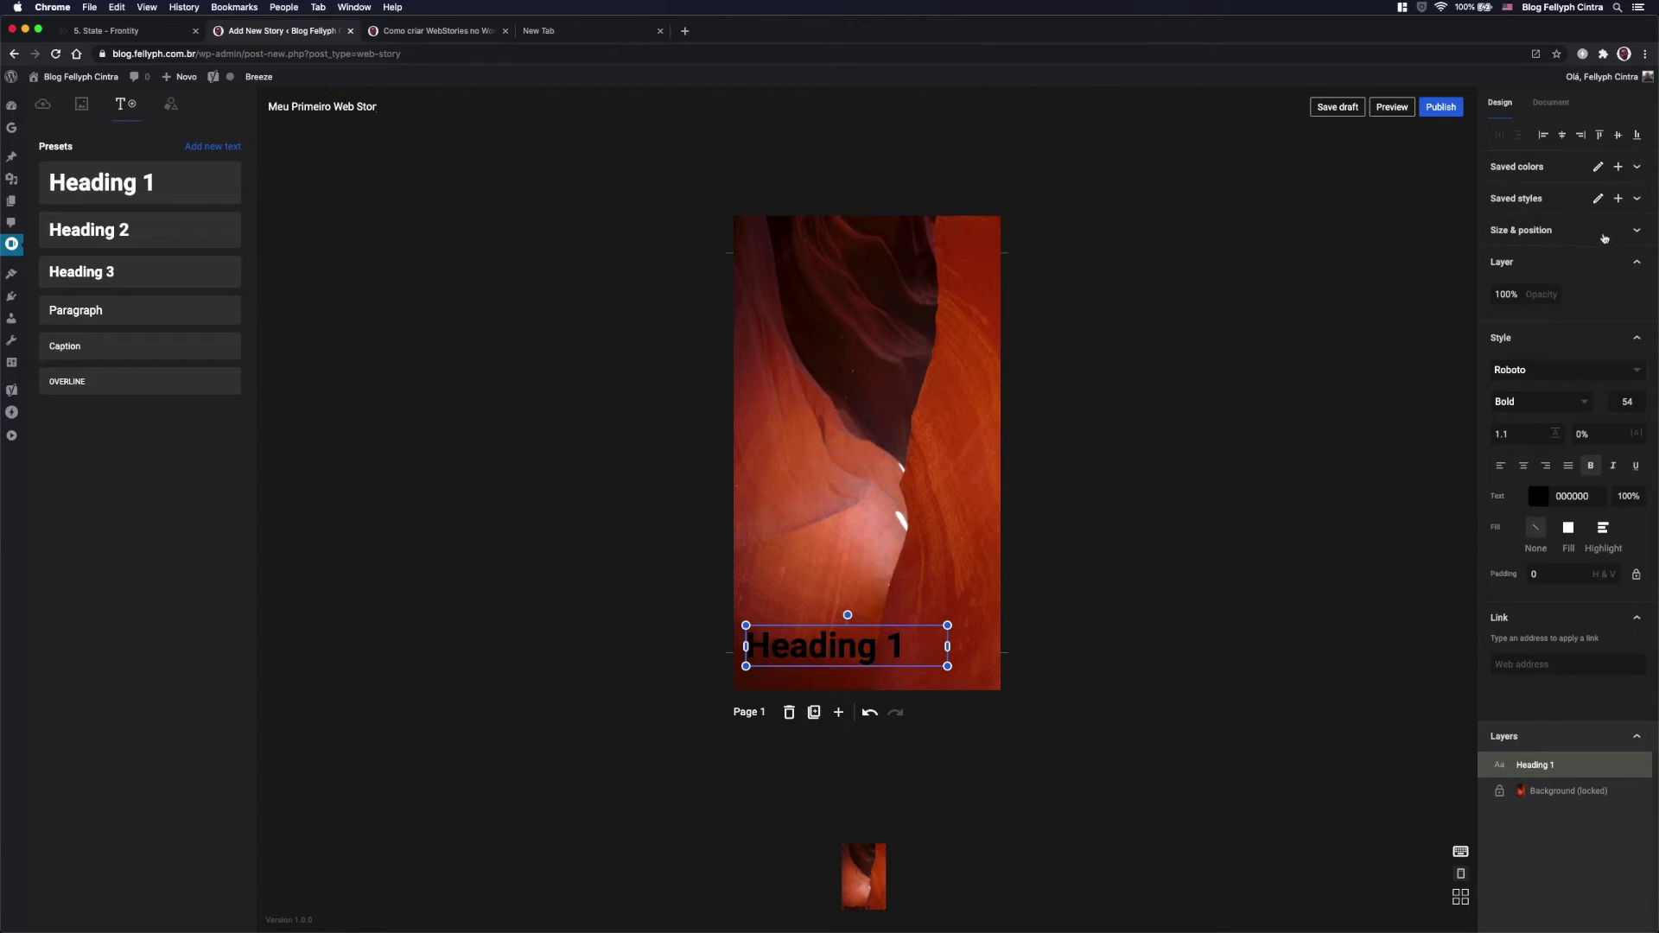
click(1635, 233)
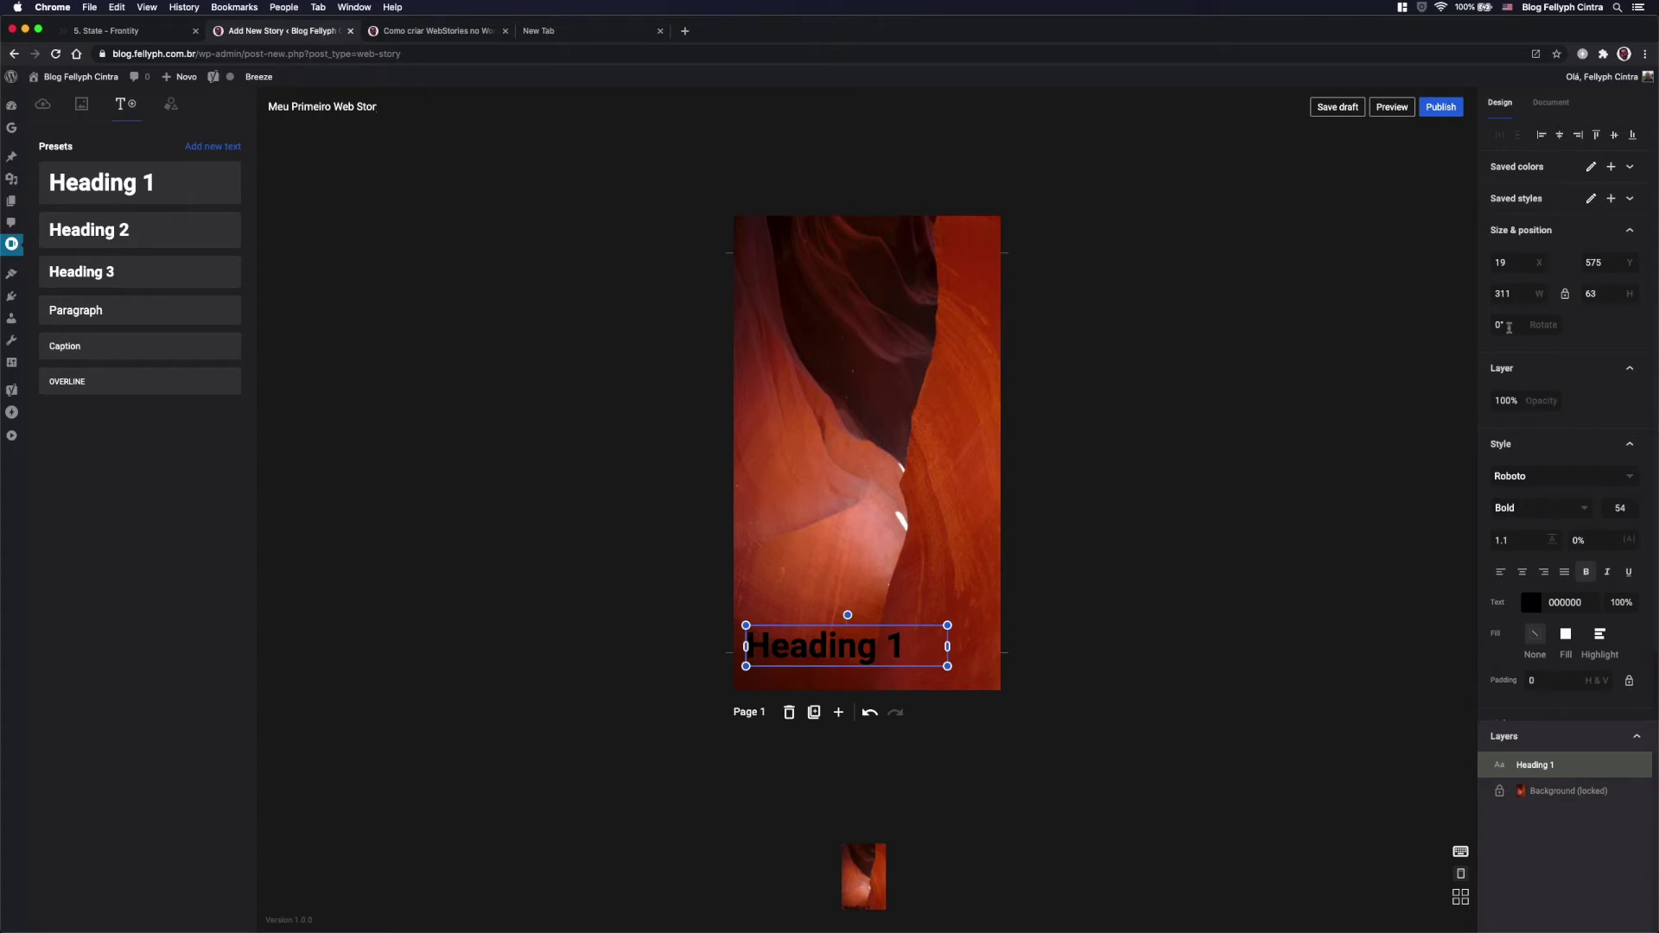
click(1504, 401)
drag(779, 642, 778, 629)
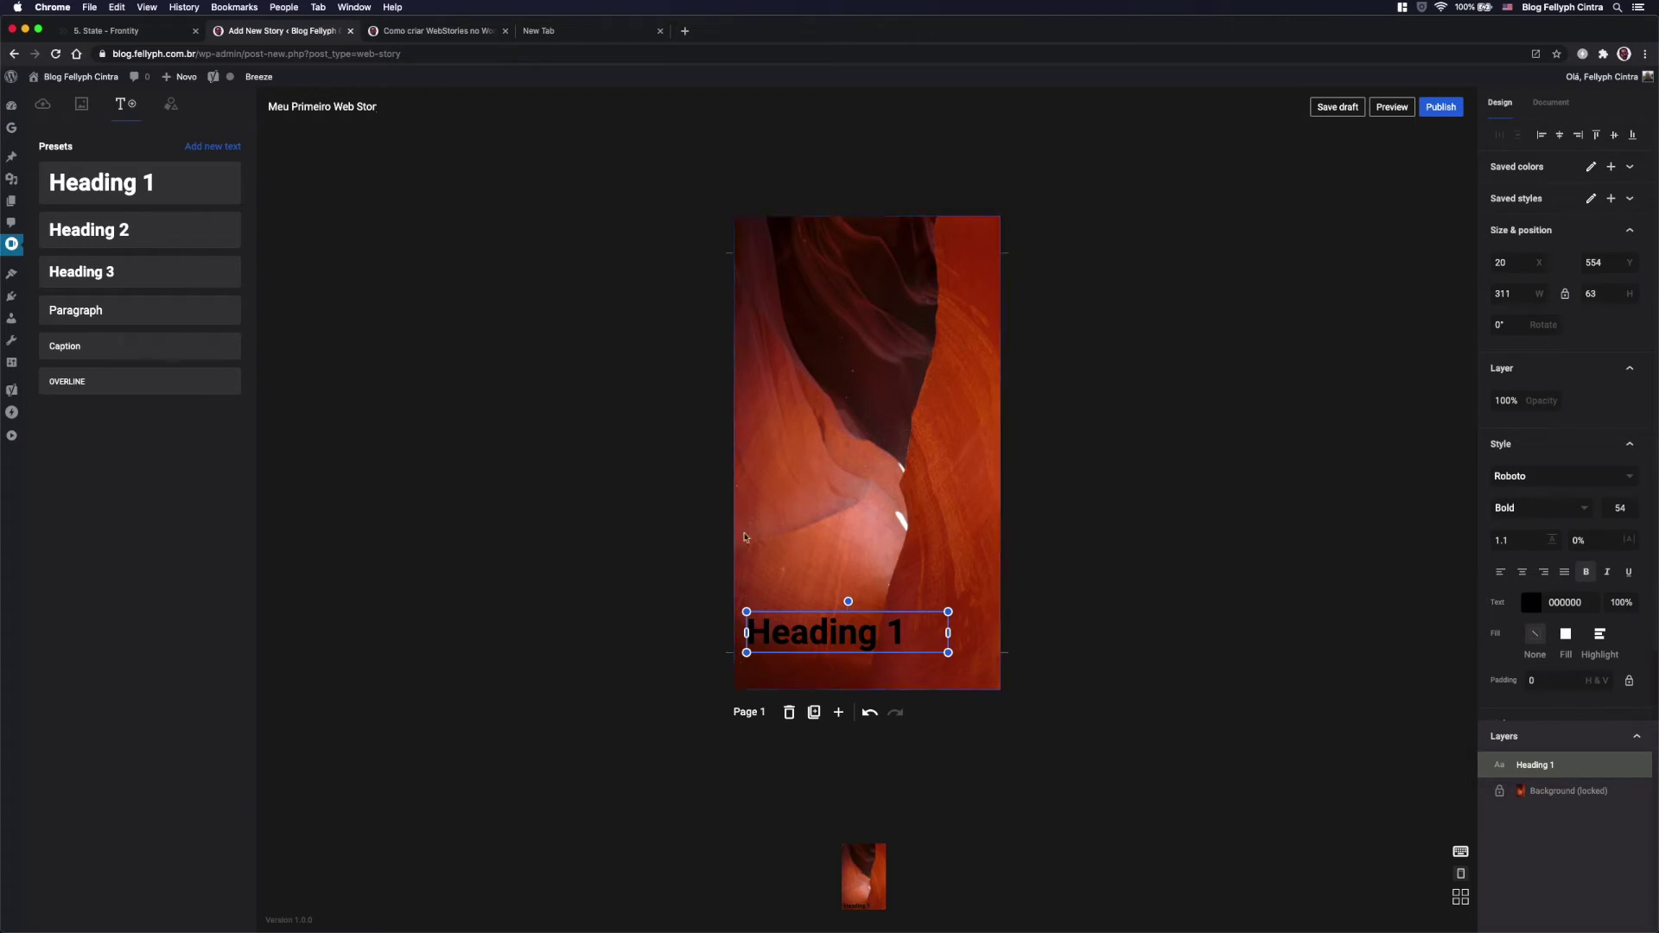
drag(827, 636, 827, 631)
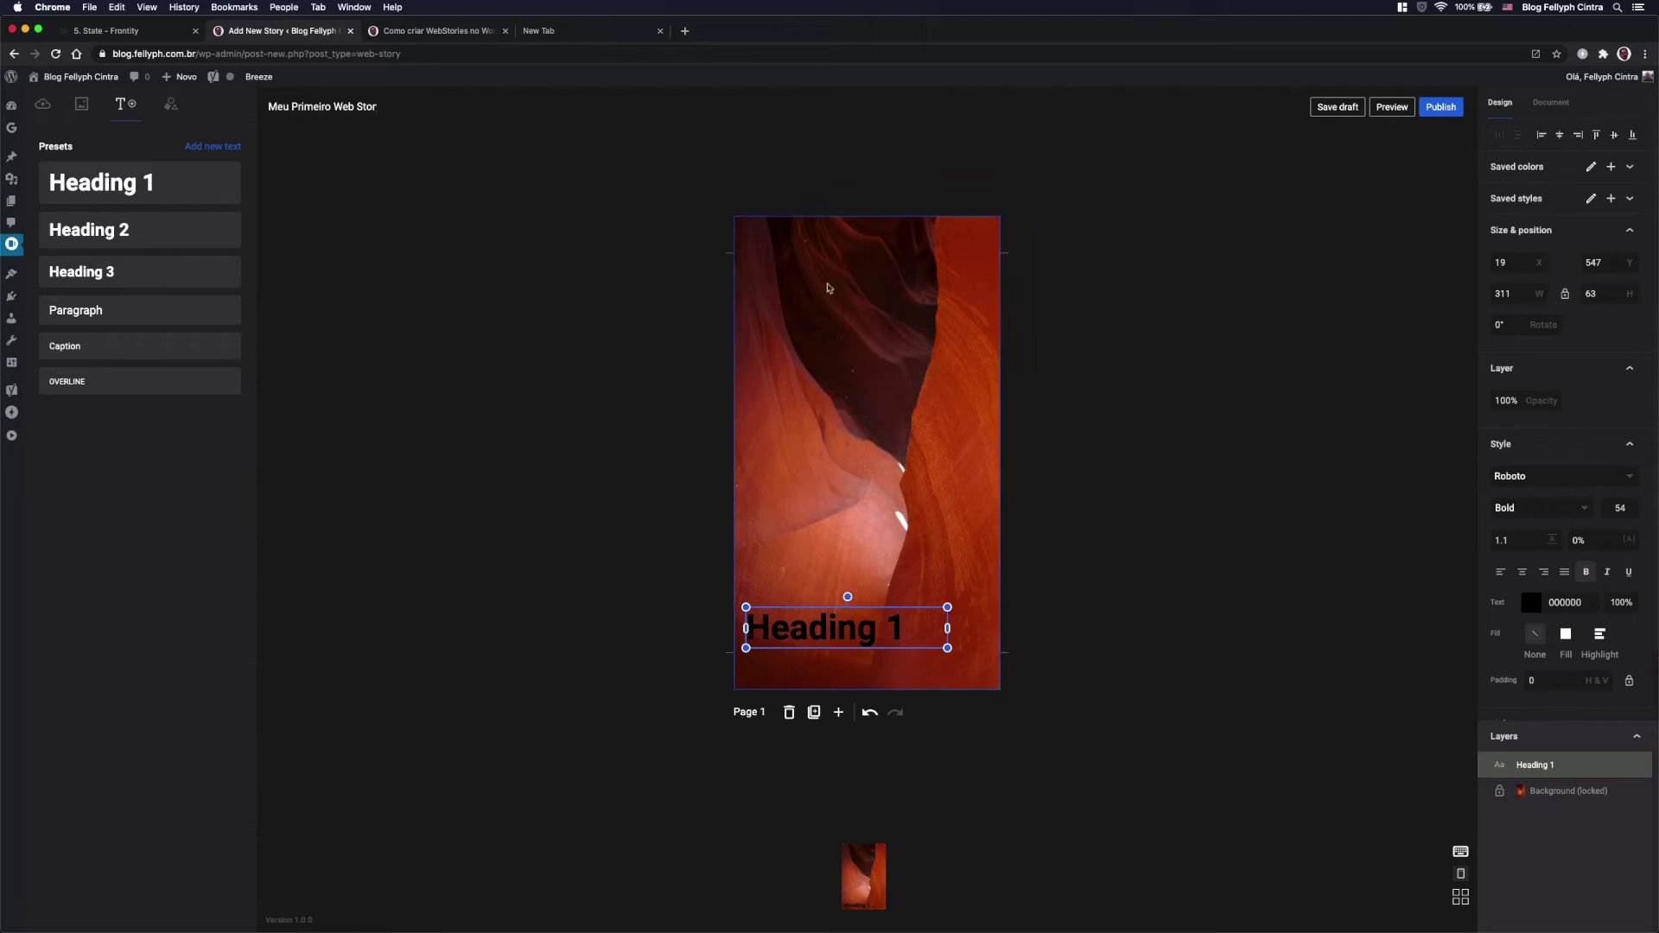
mouse_move(797, 633)
mouse_down()
mouse_move(800, 674)
mouse_move(796, 636)
mouse_up()
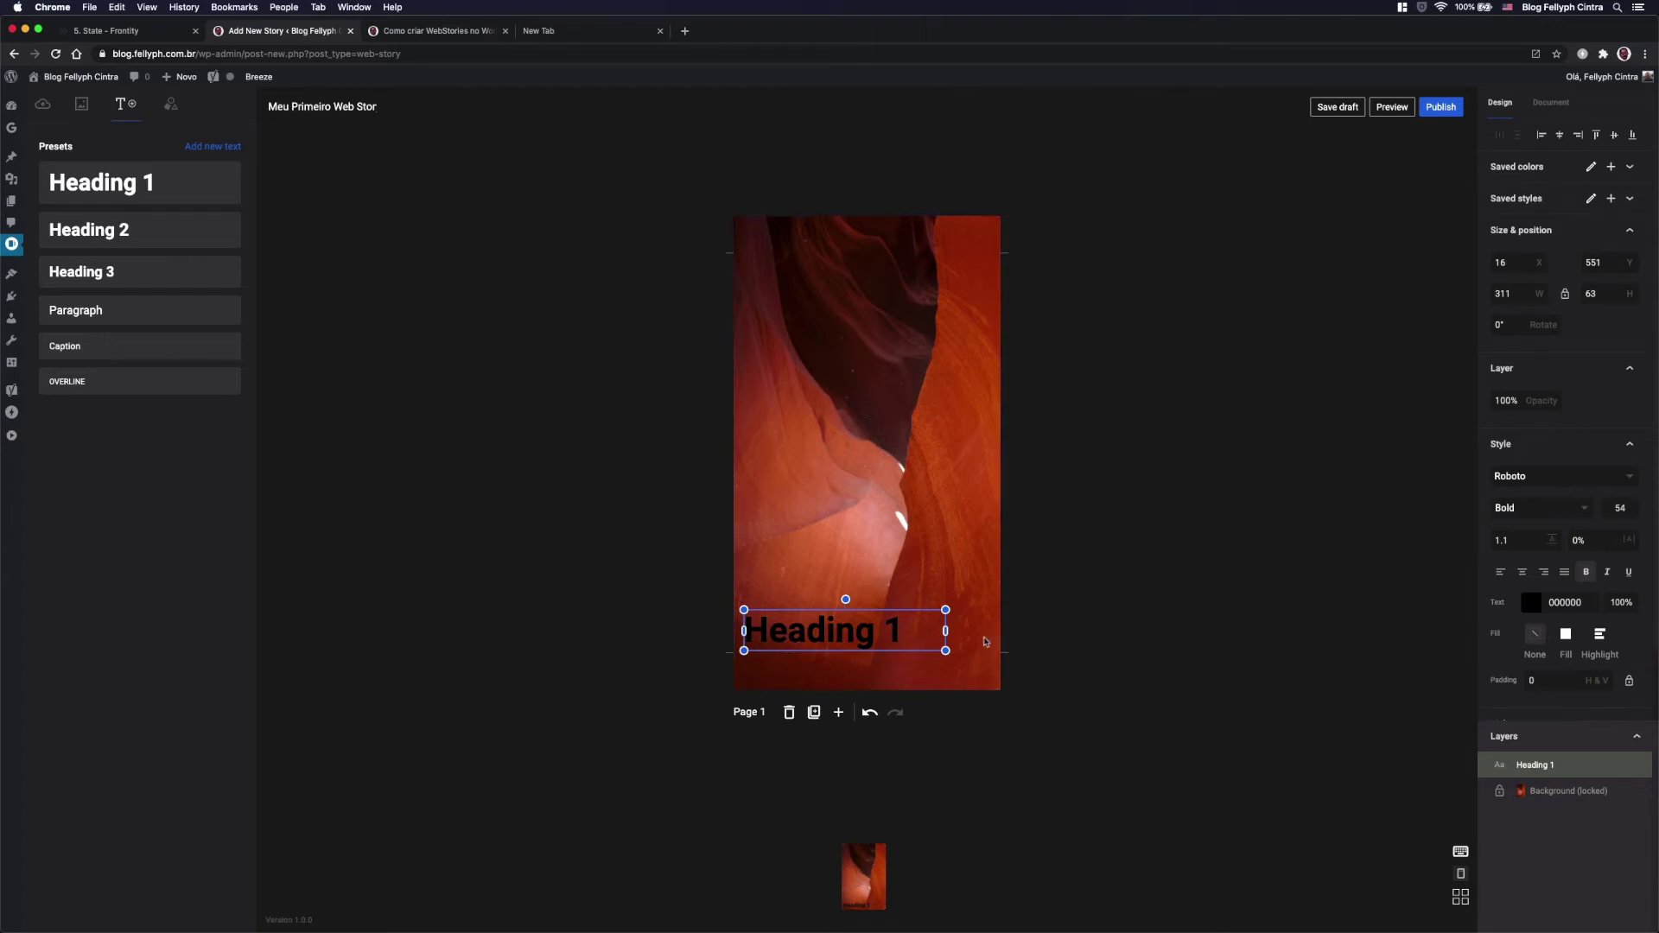
drag(955, 609, 994, 602)
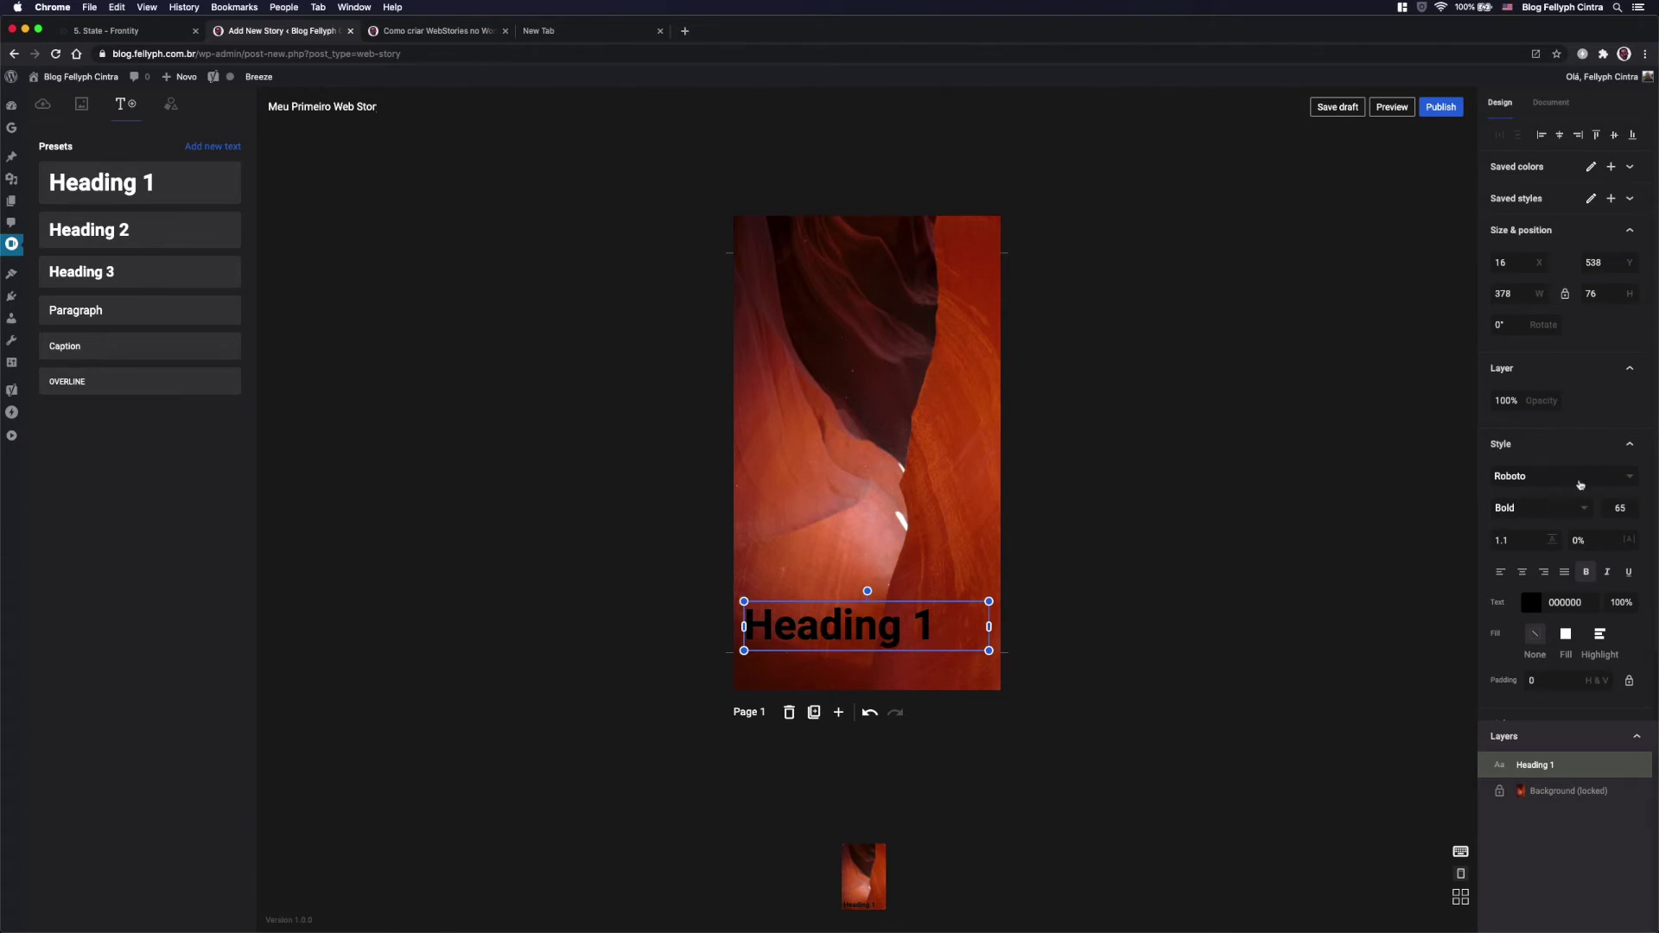
Step: Change the heading's font to Anton and move the text up to about X 18, Y 519
click(1580, 485)
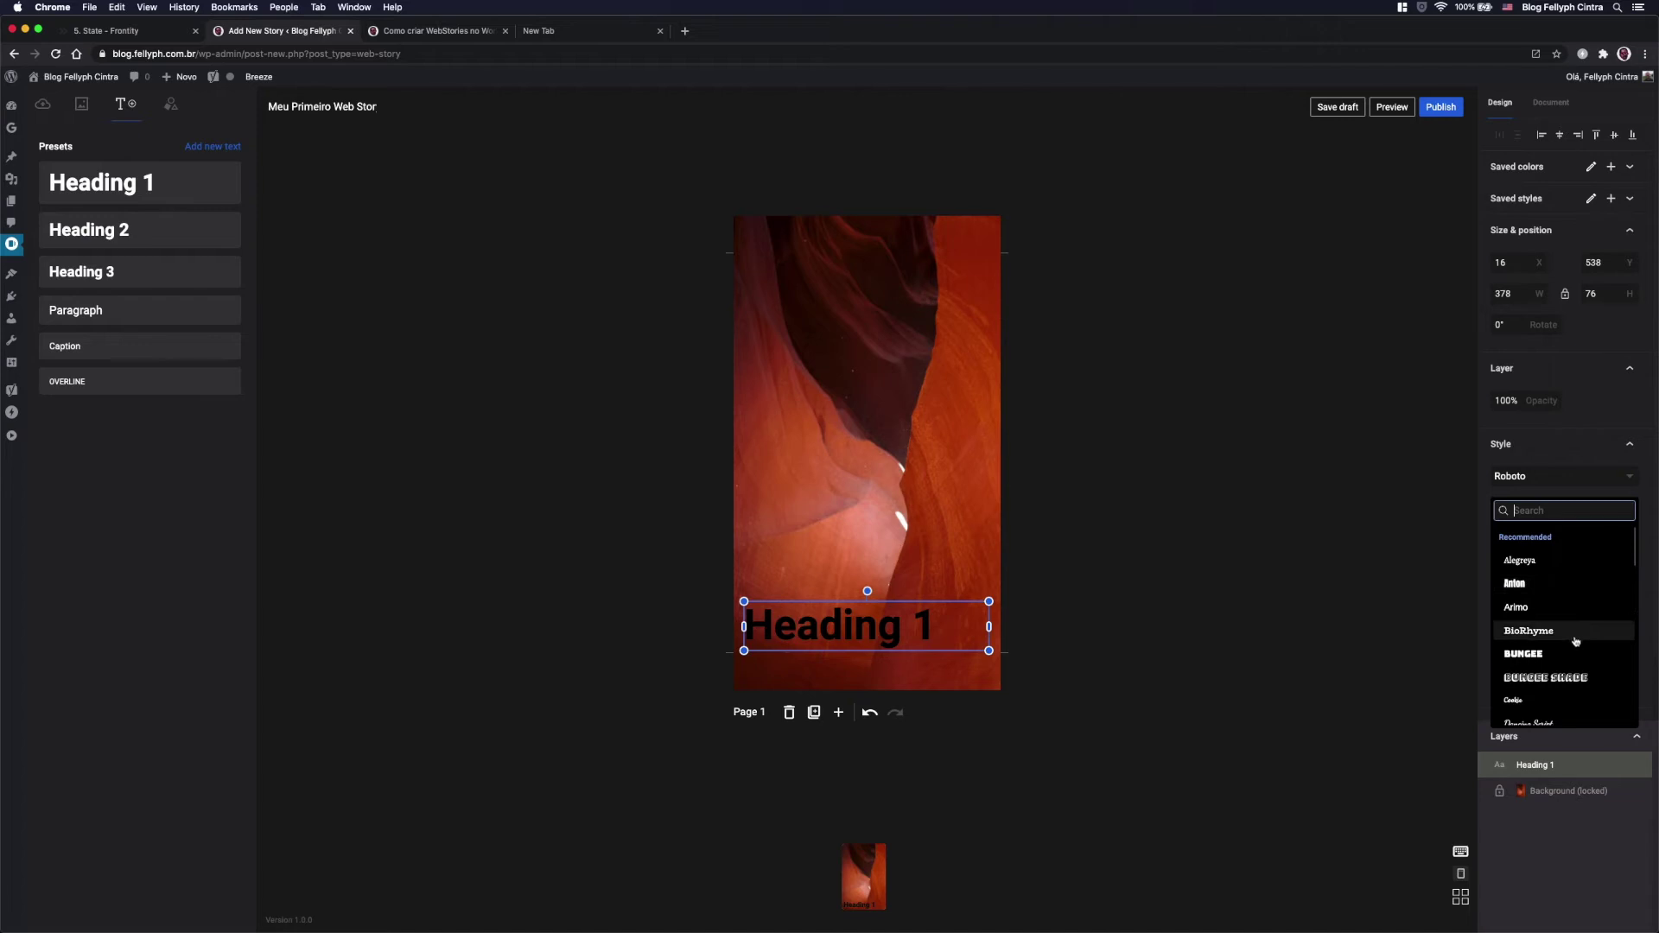
click(1560, 585)
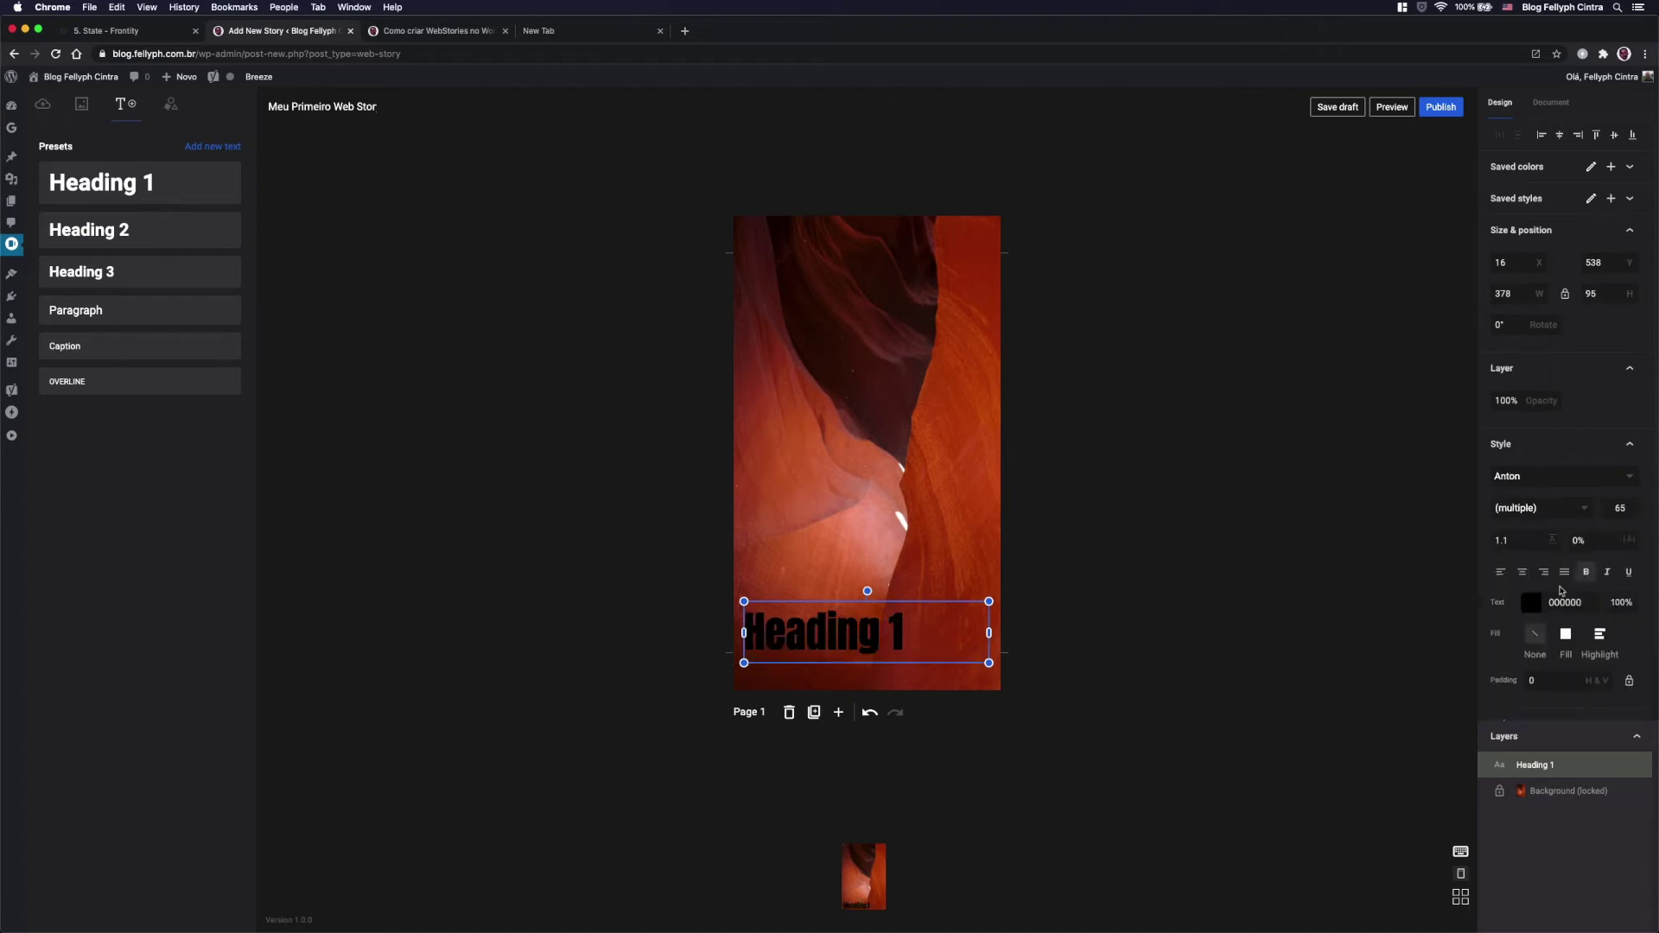
drag(804, 649, 805, 637)
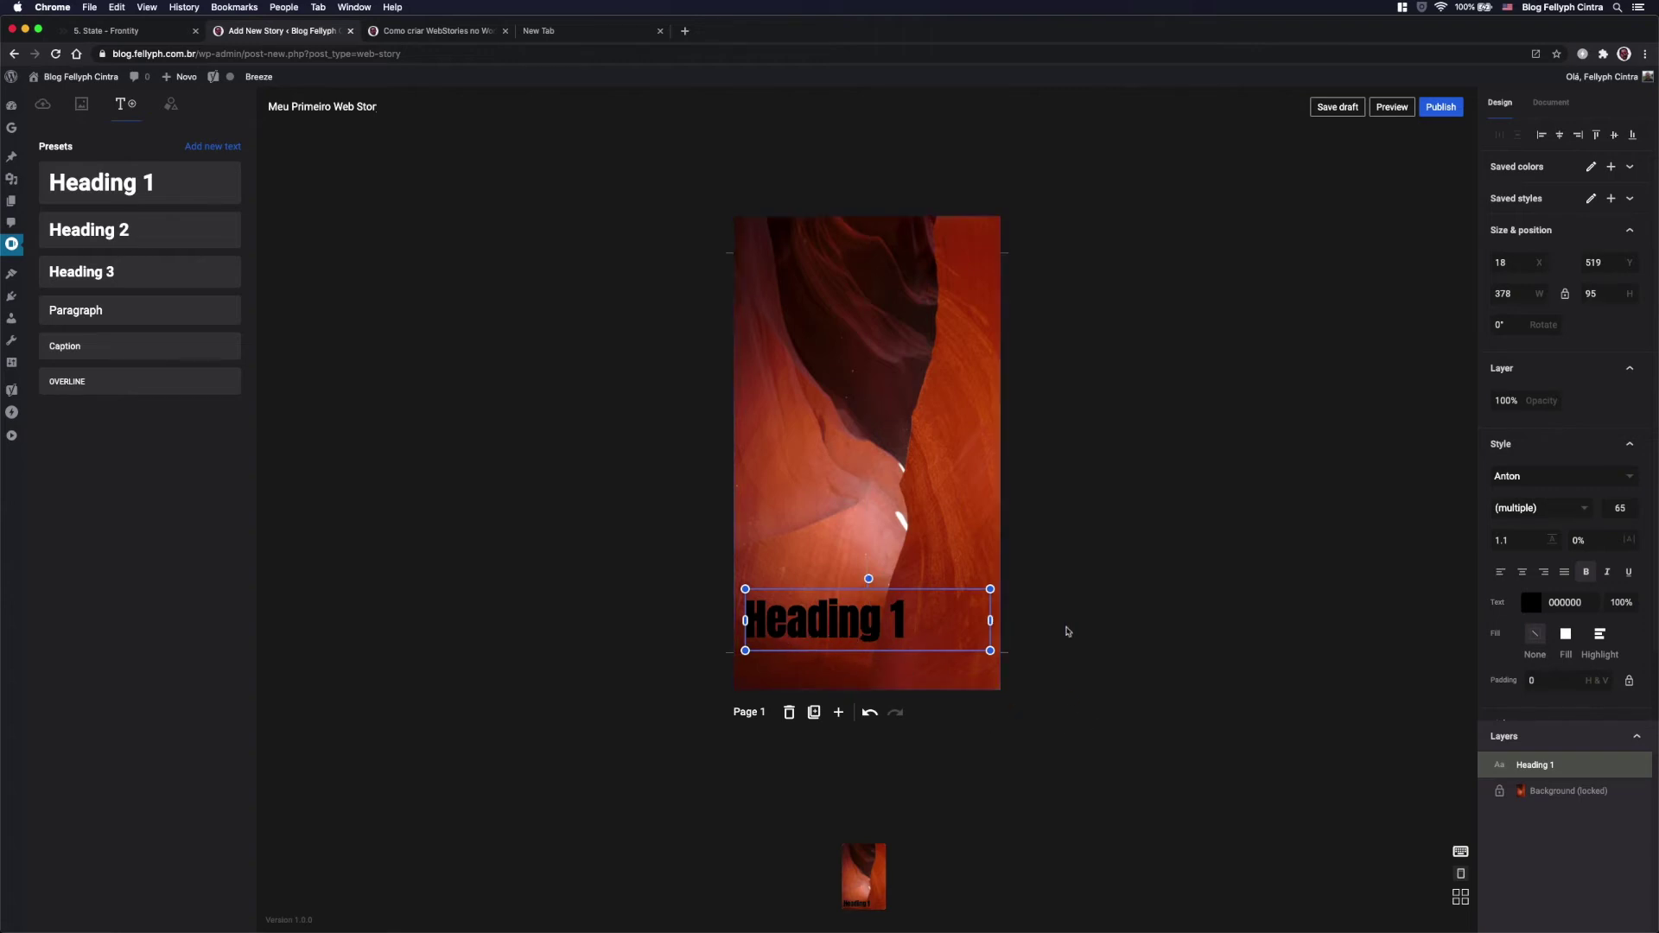
Step: Change the heading's text color from black to near-white
click(1542, 603)
click(1536, 606)
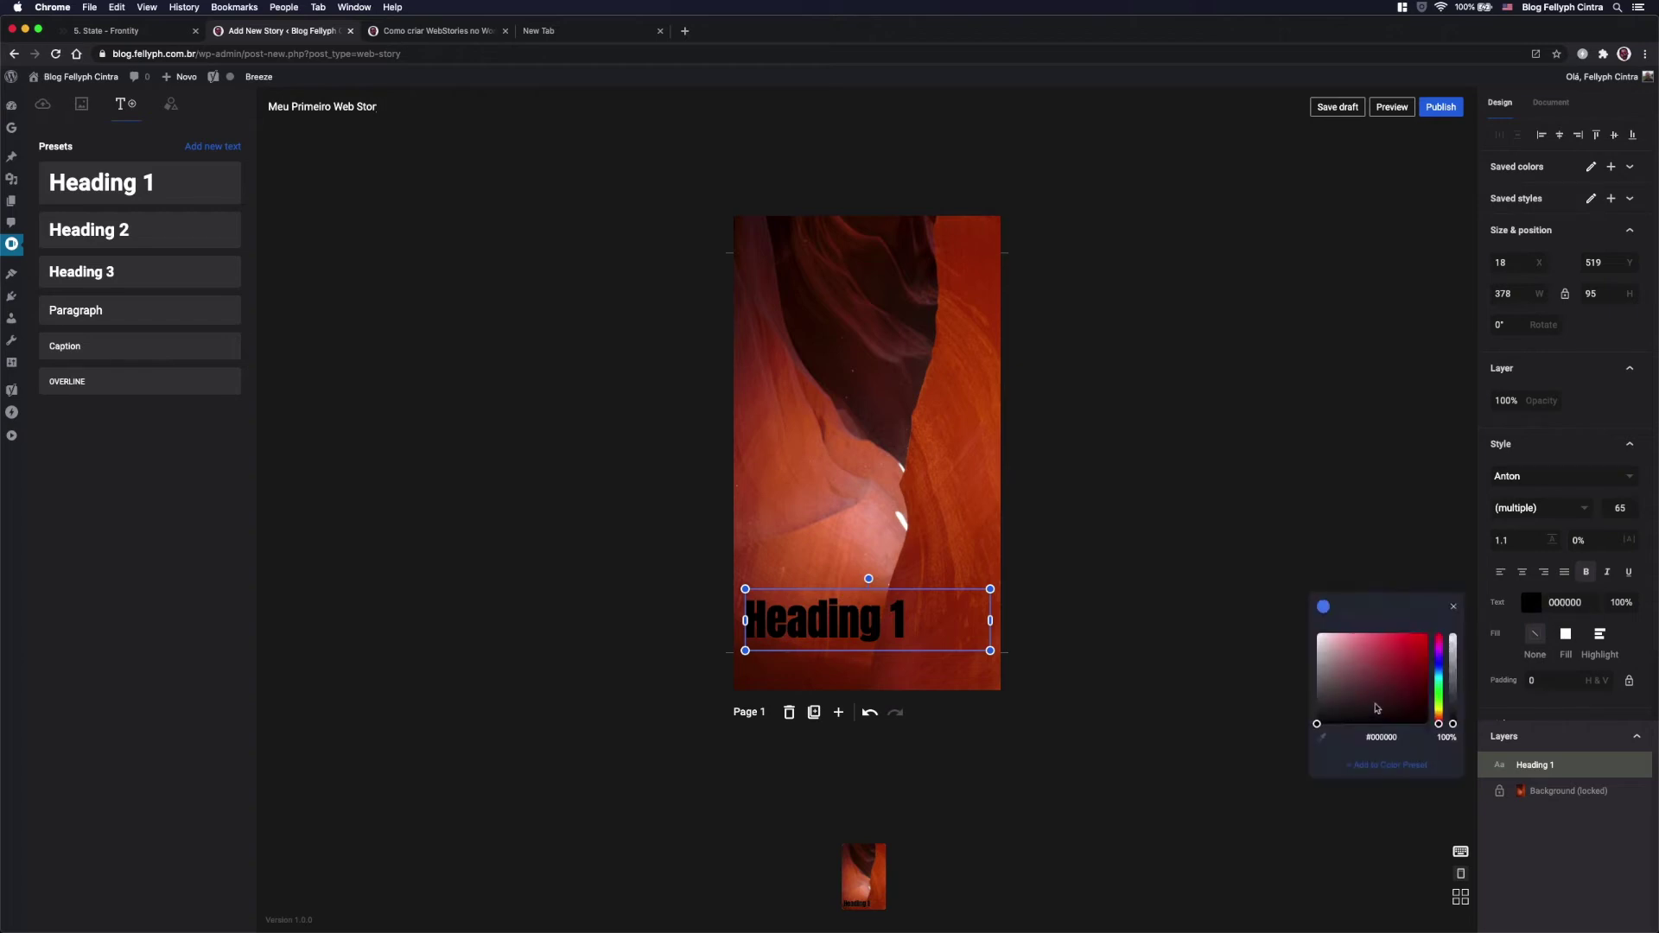
drag(1359, 693, 1316, 638)
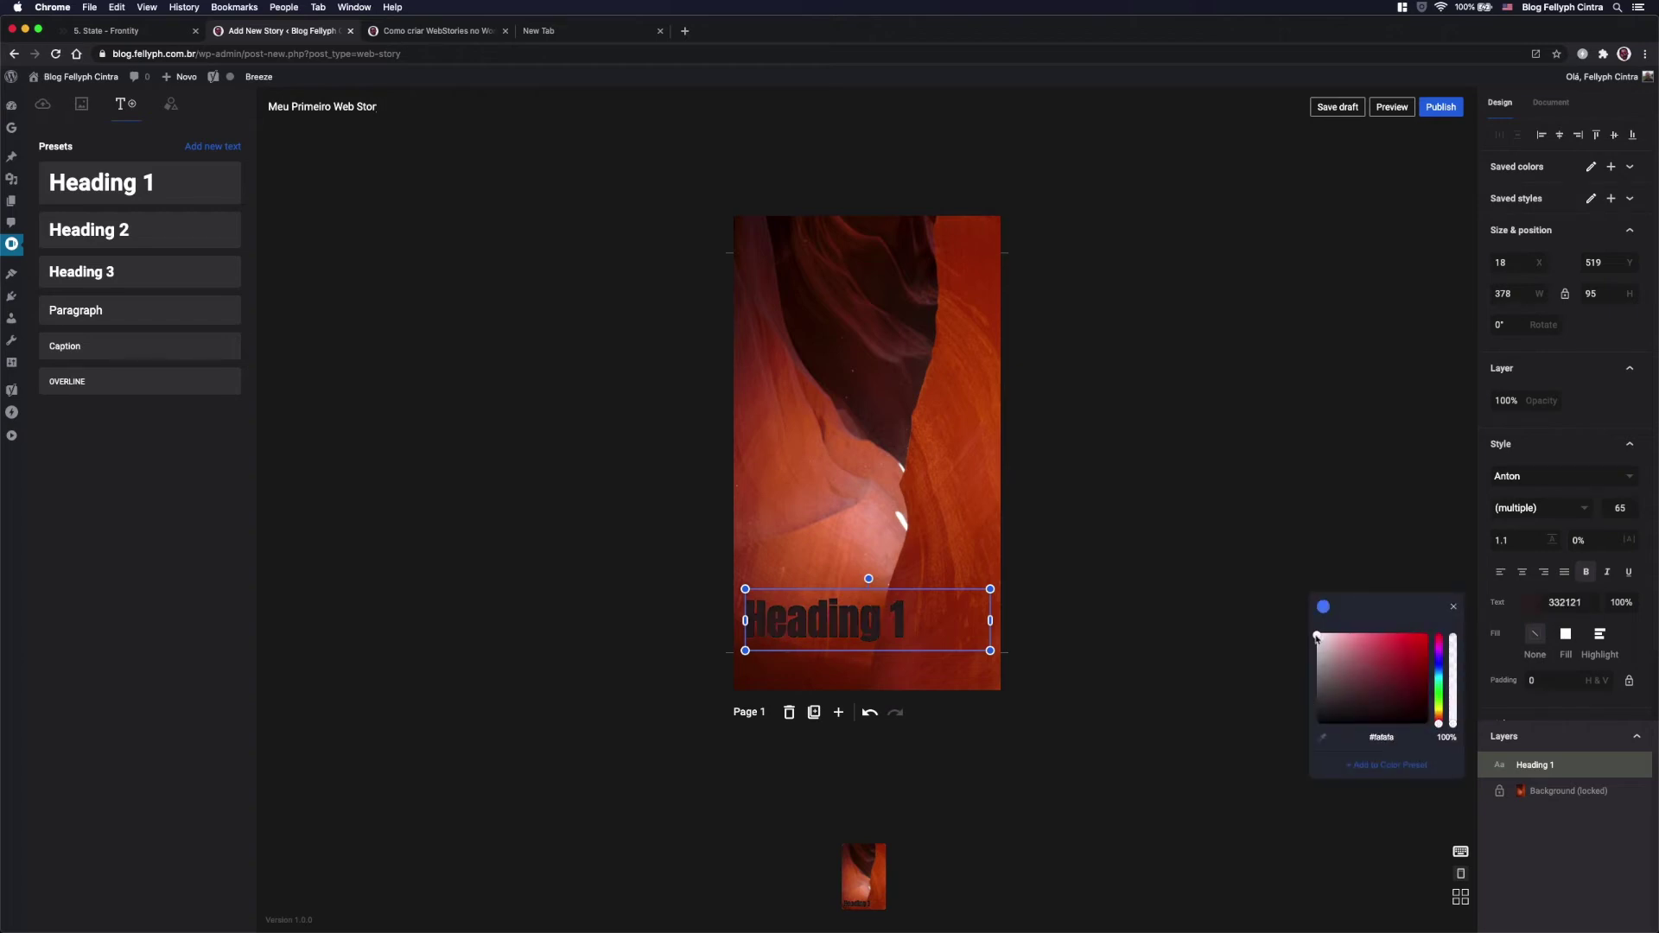
click(1178, 674)
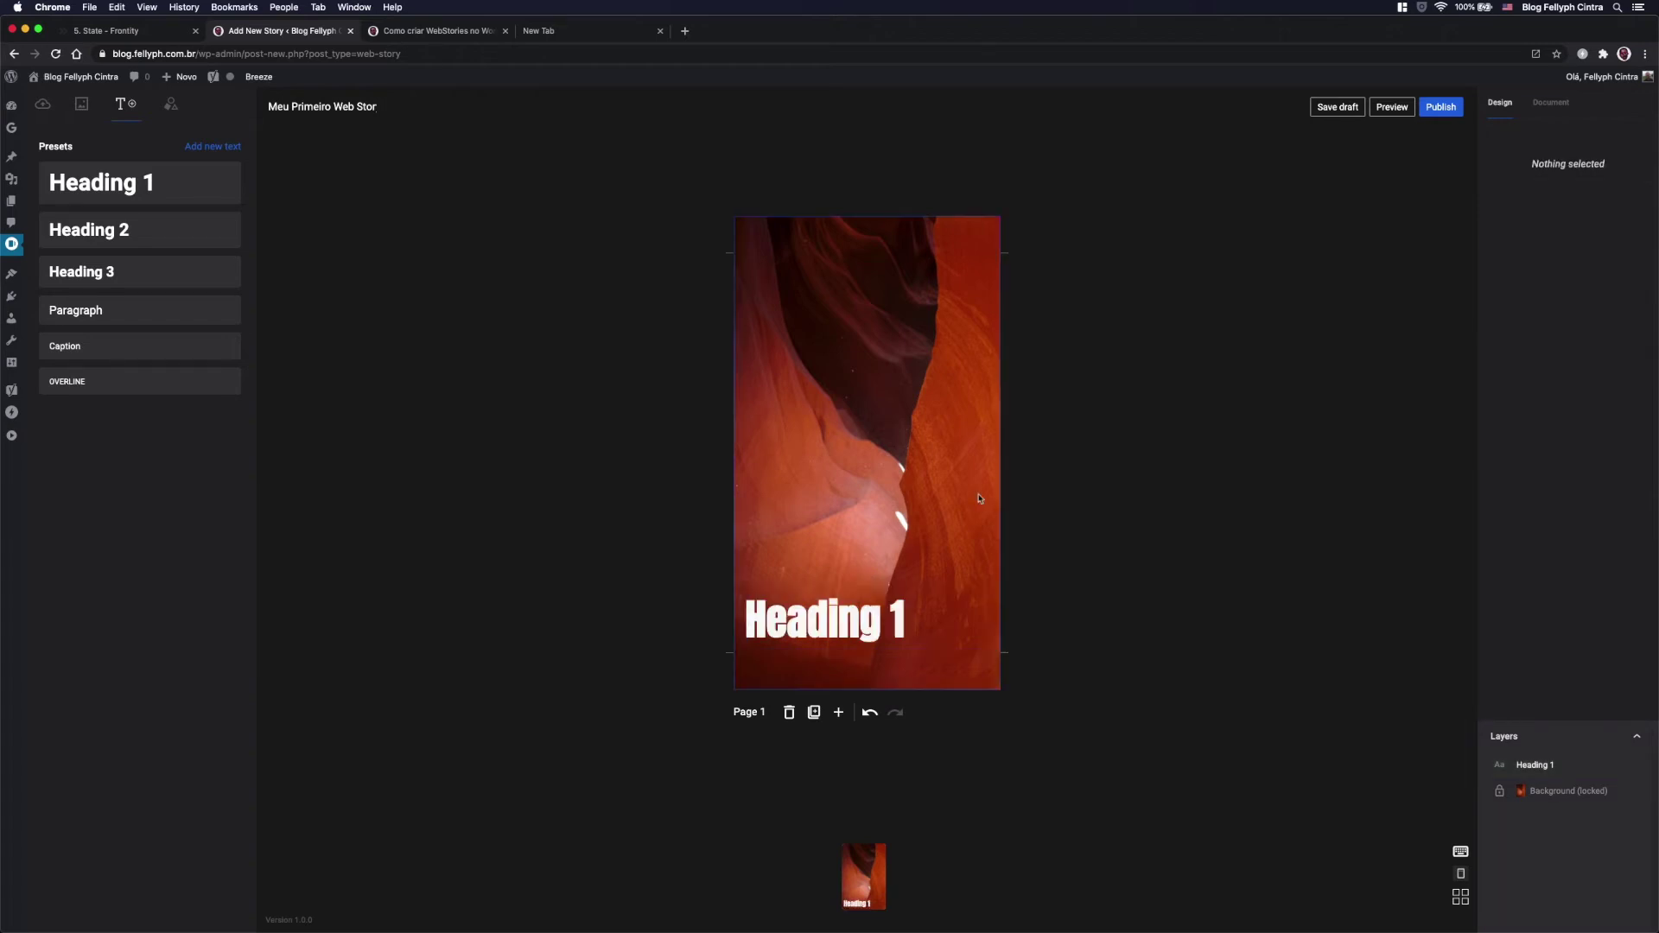
Step: Compare solid, linear and radial overlays on the background image and keep the linear overlay at 50%
click(935, 561)
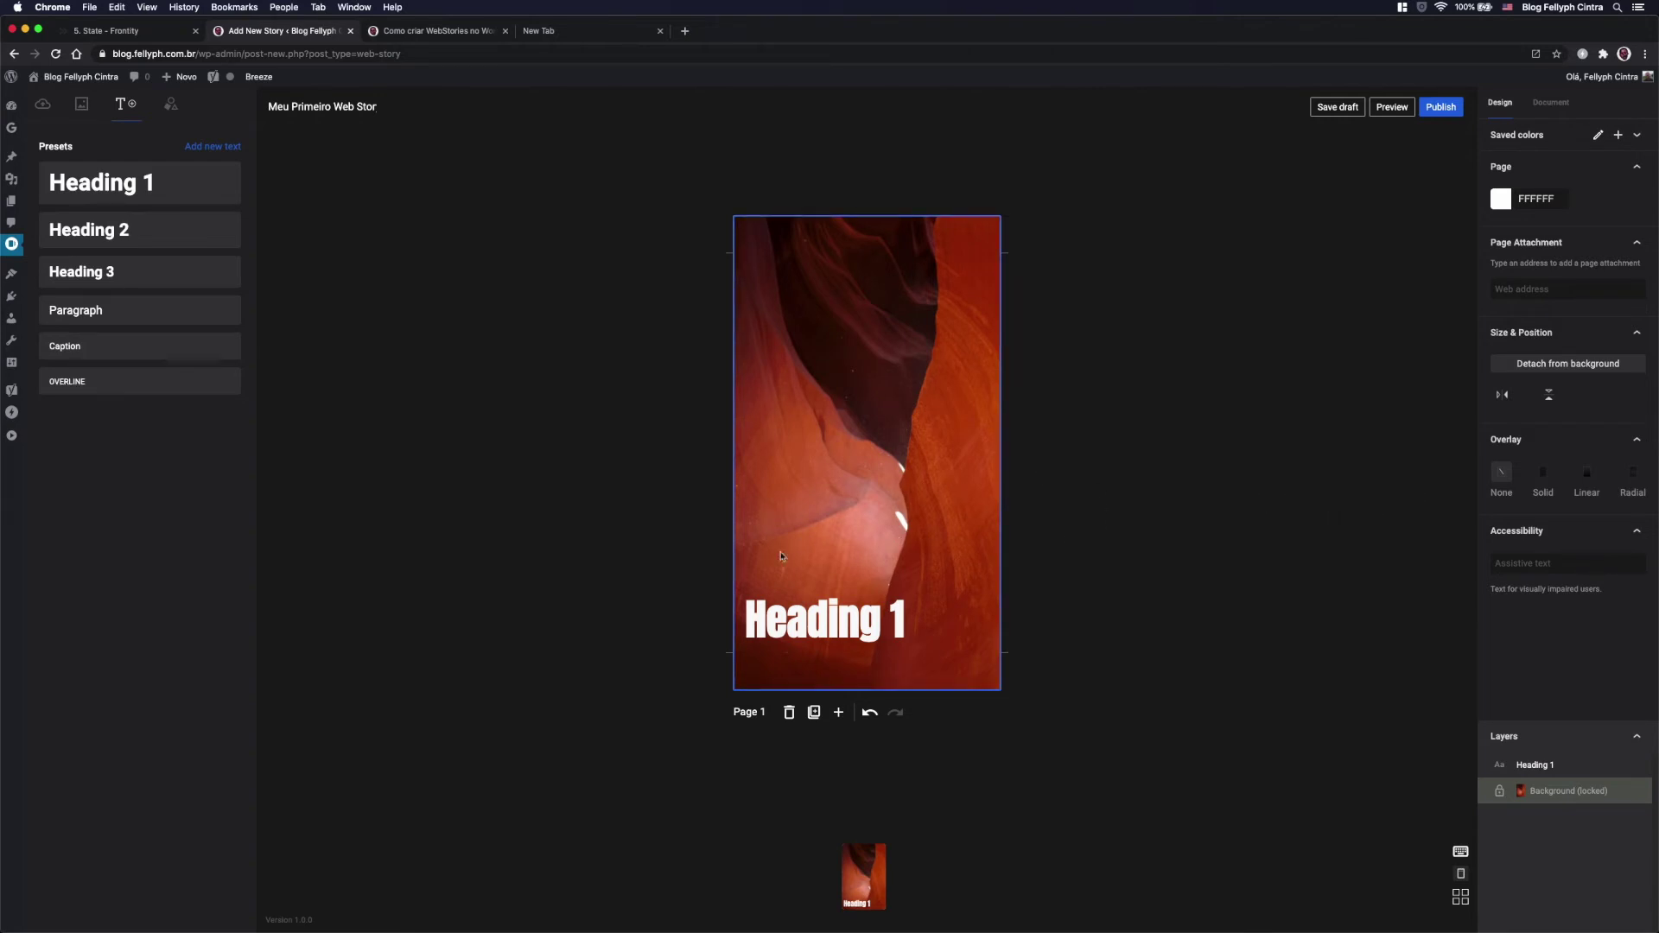
click(1543, 475)
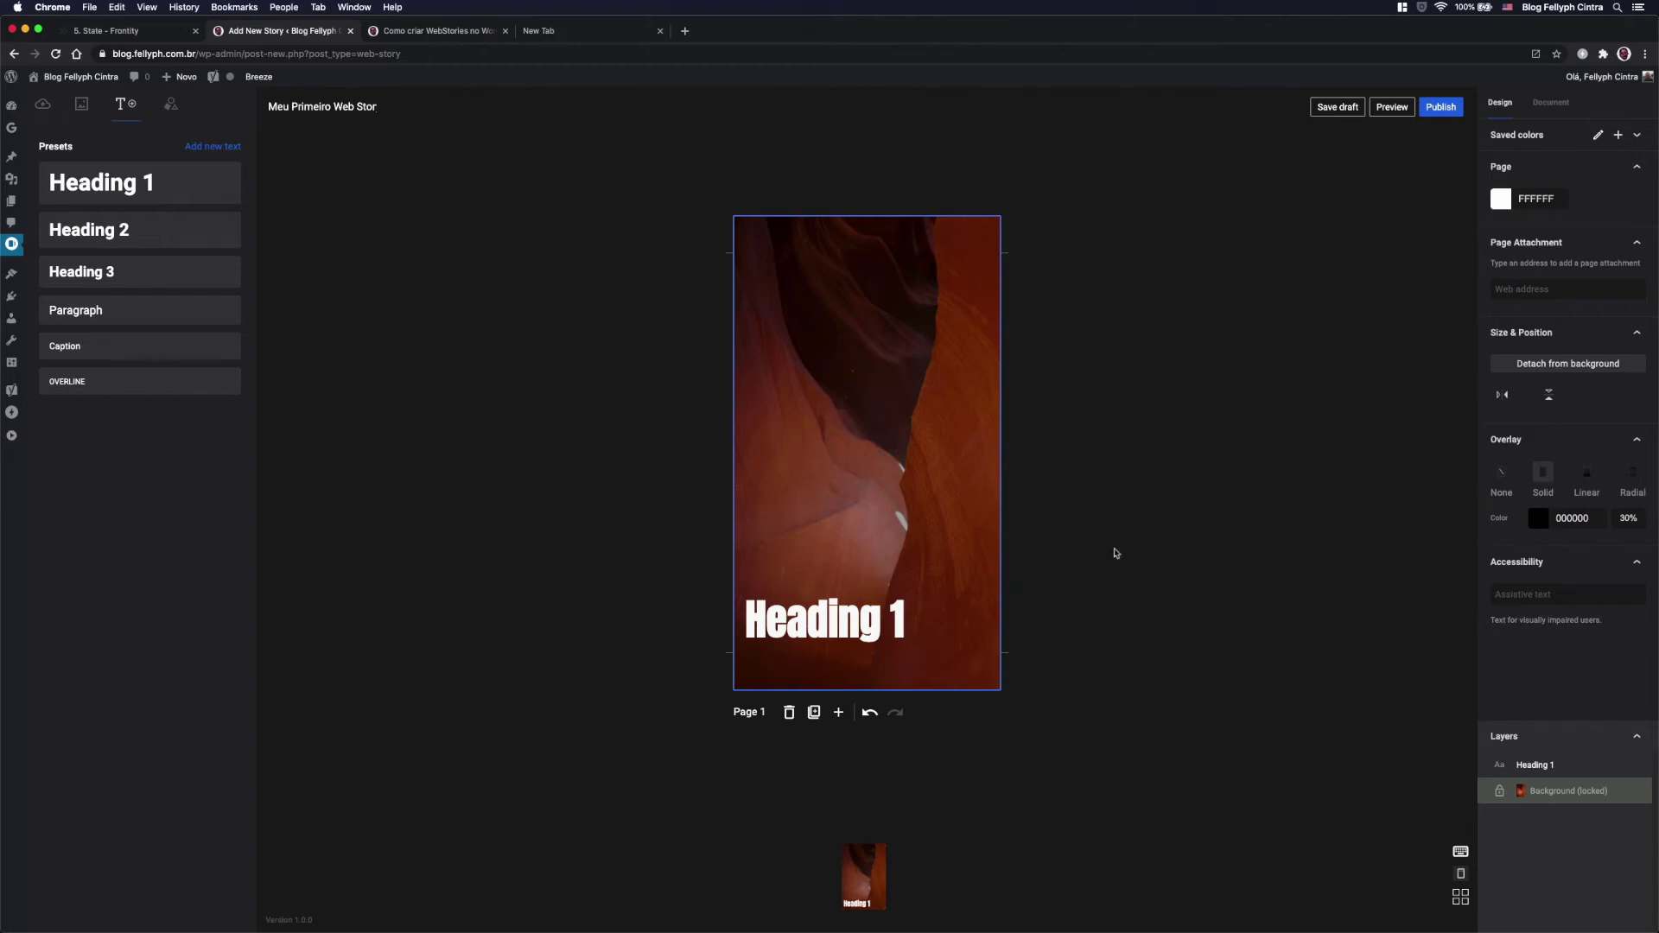
click(1588, 475)
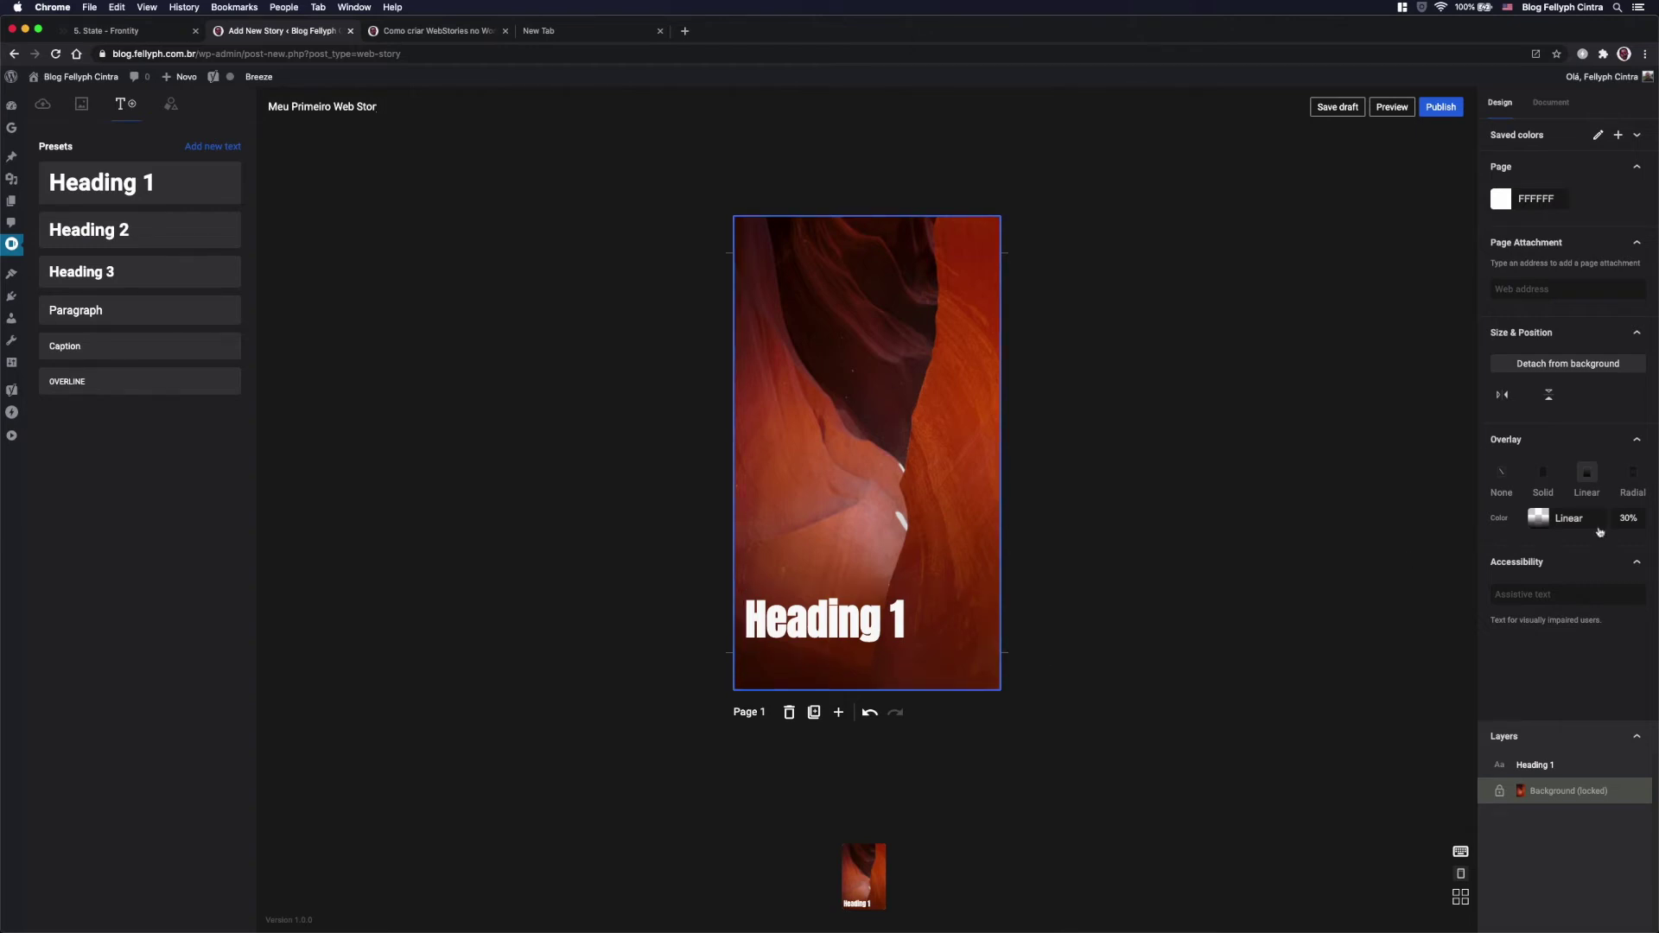
click(1623, 517)
text(50)
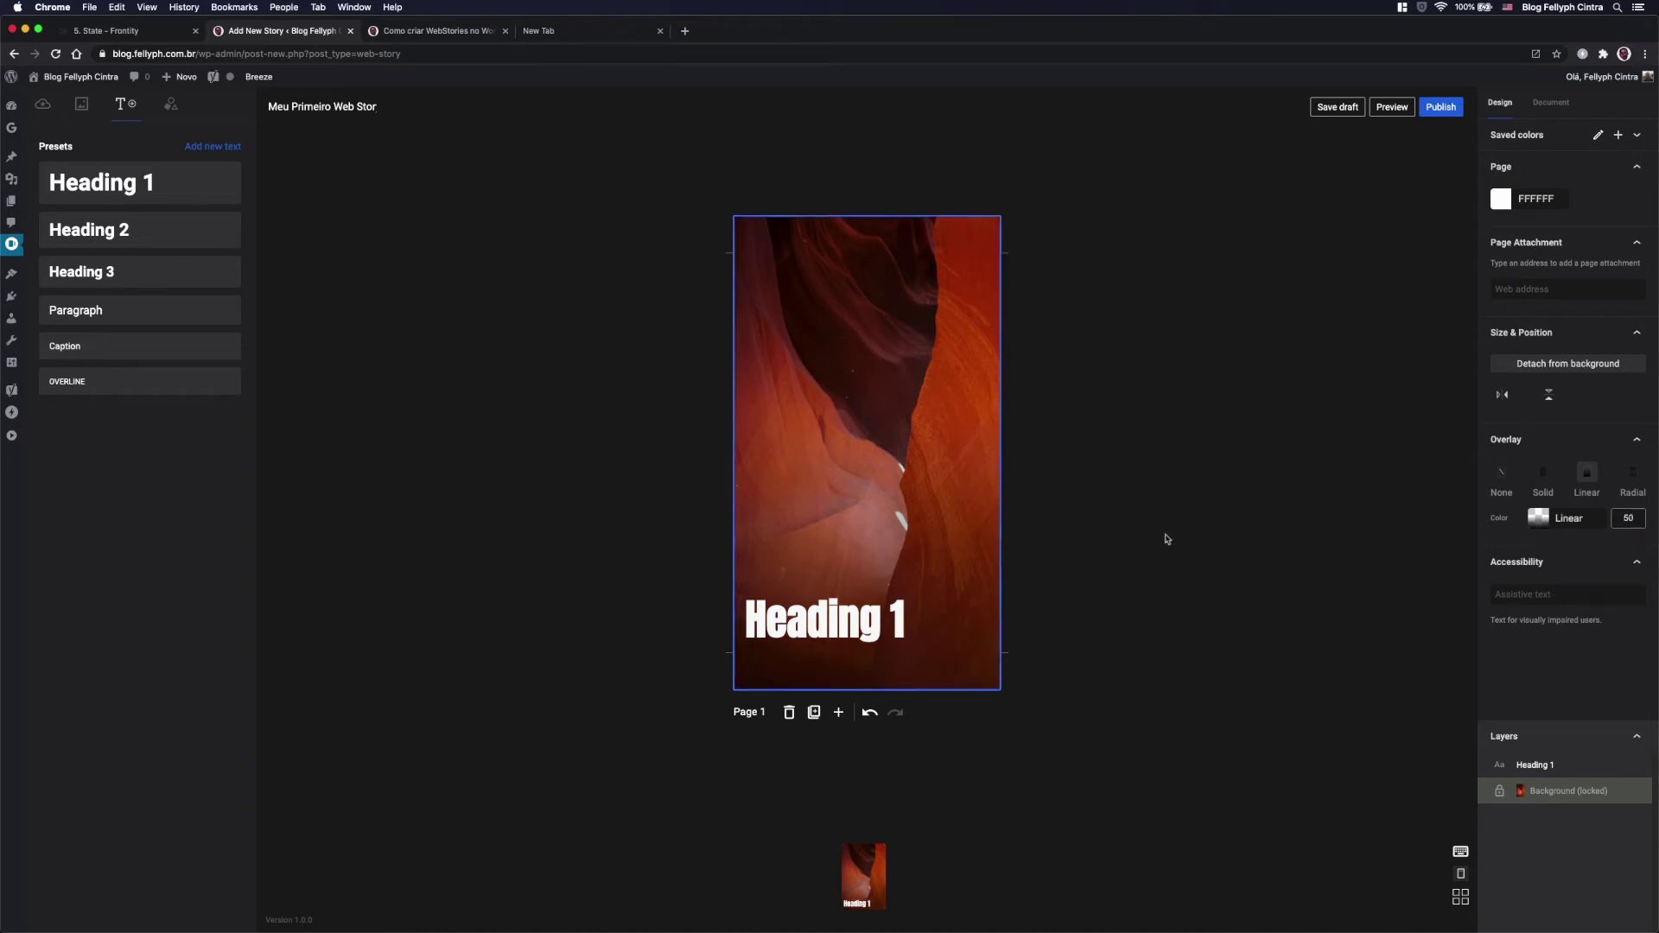
click(1633, 473)
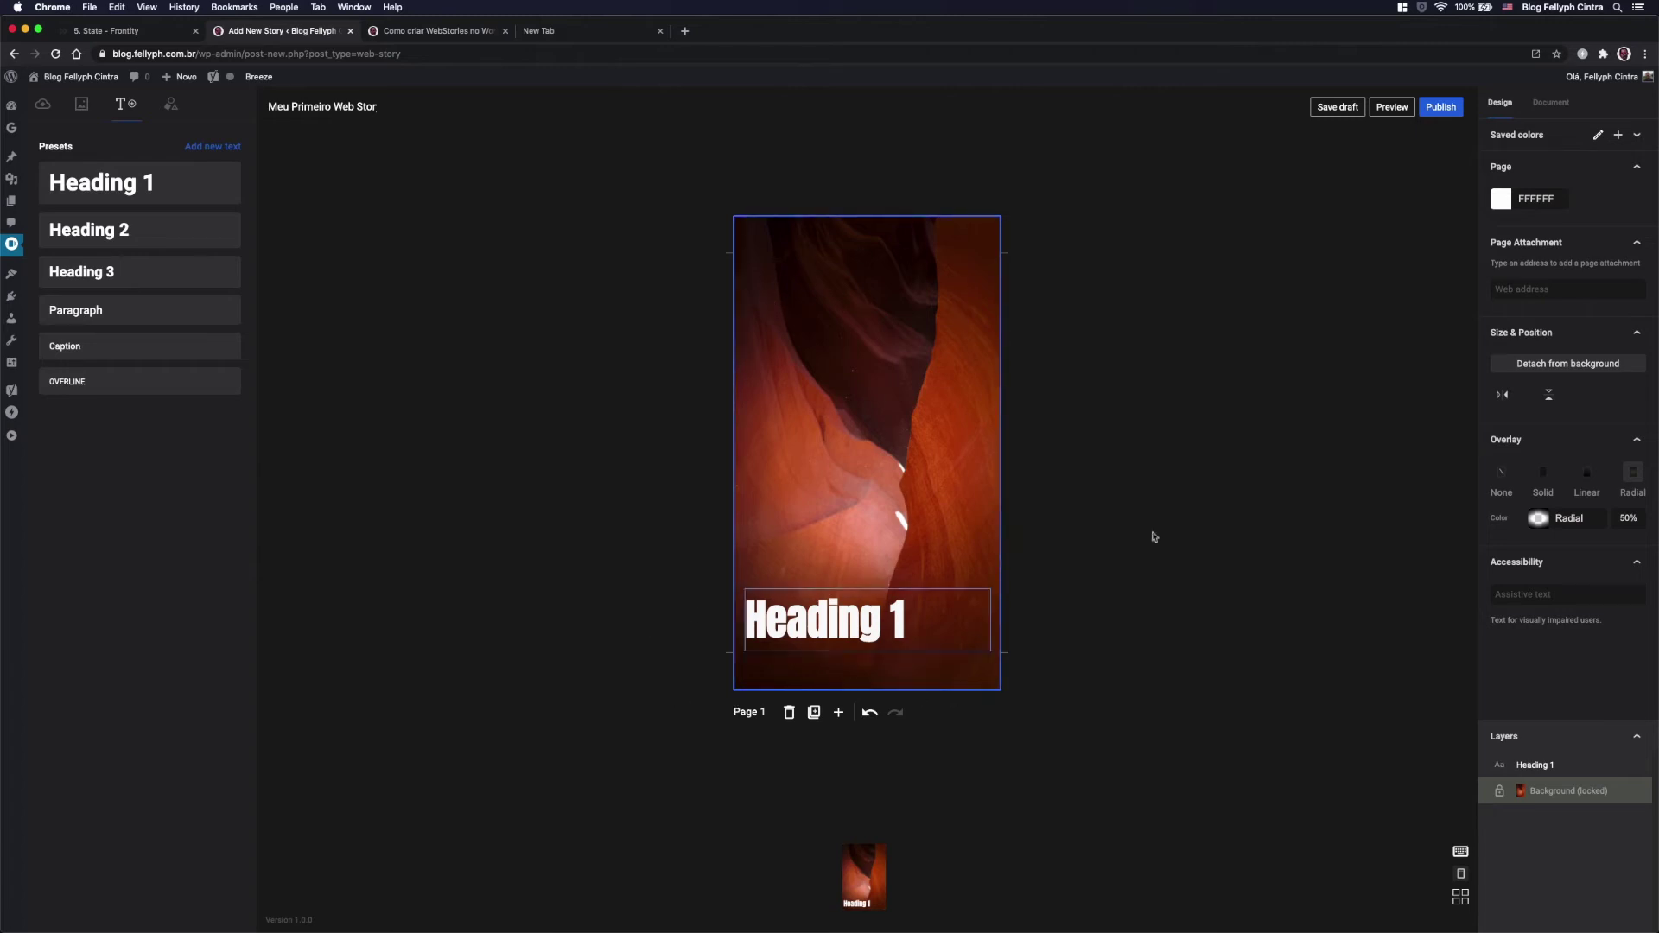
click(1590, 473)
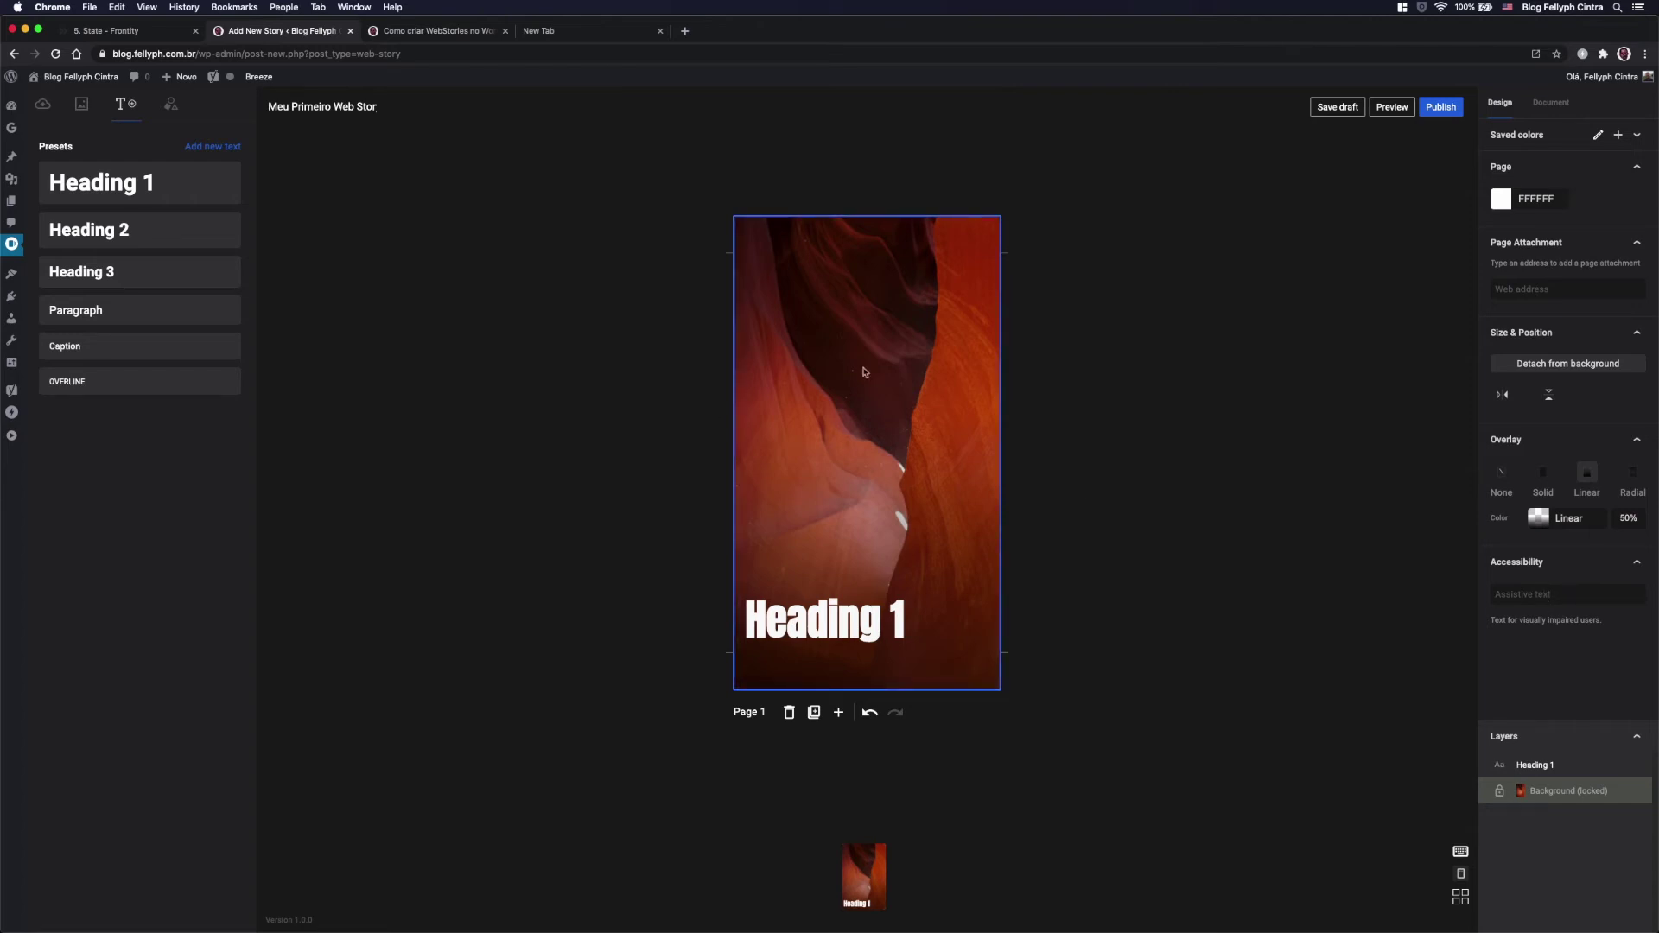
Step: Enter "imagem do deserto" as the background image's assistive text
click(1569, 596)
text(imagem do deserto)
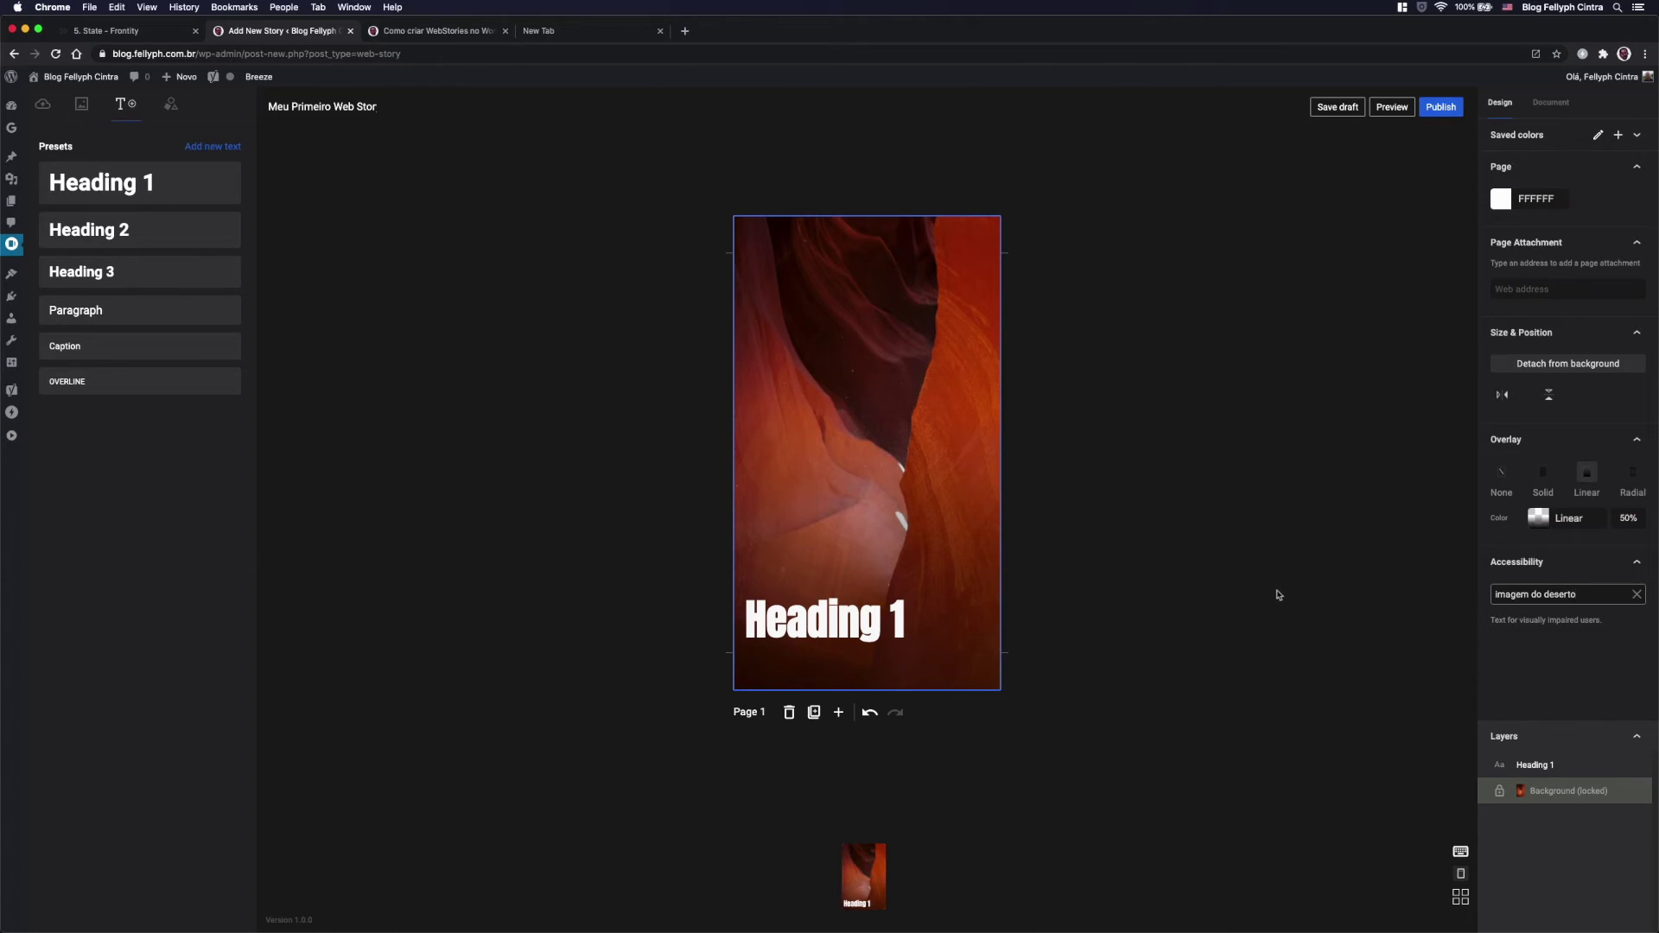
click(1252, 610)
click(878, 496)
Step: Add the last basic blob shape to the page's lower-left corner and enlarge it beyond the page edge
click(171, 103)
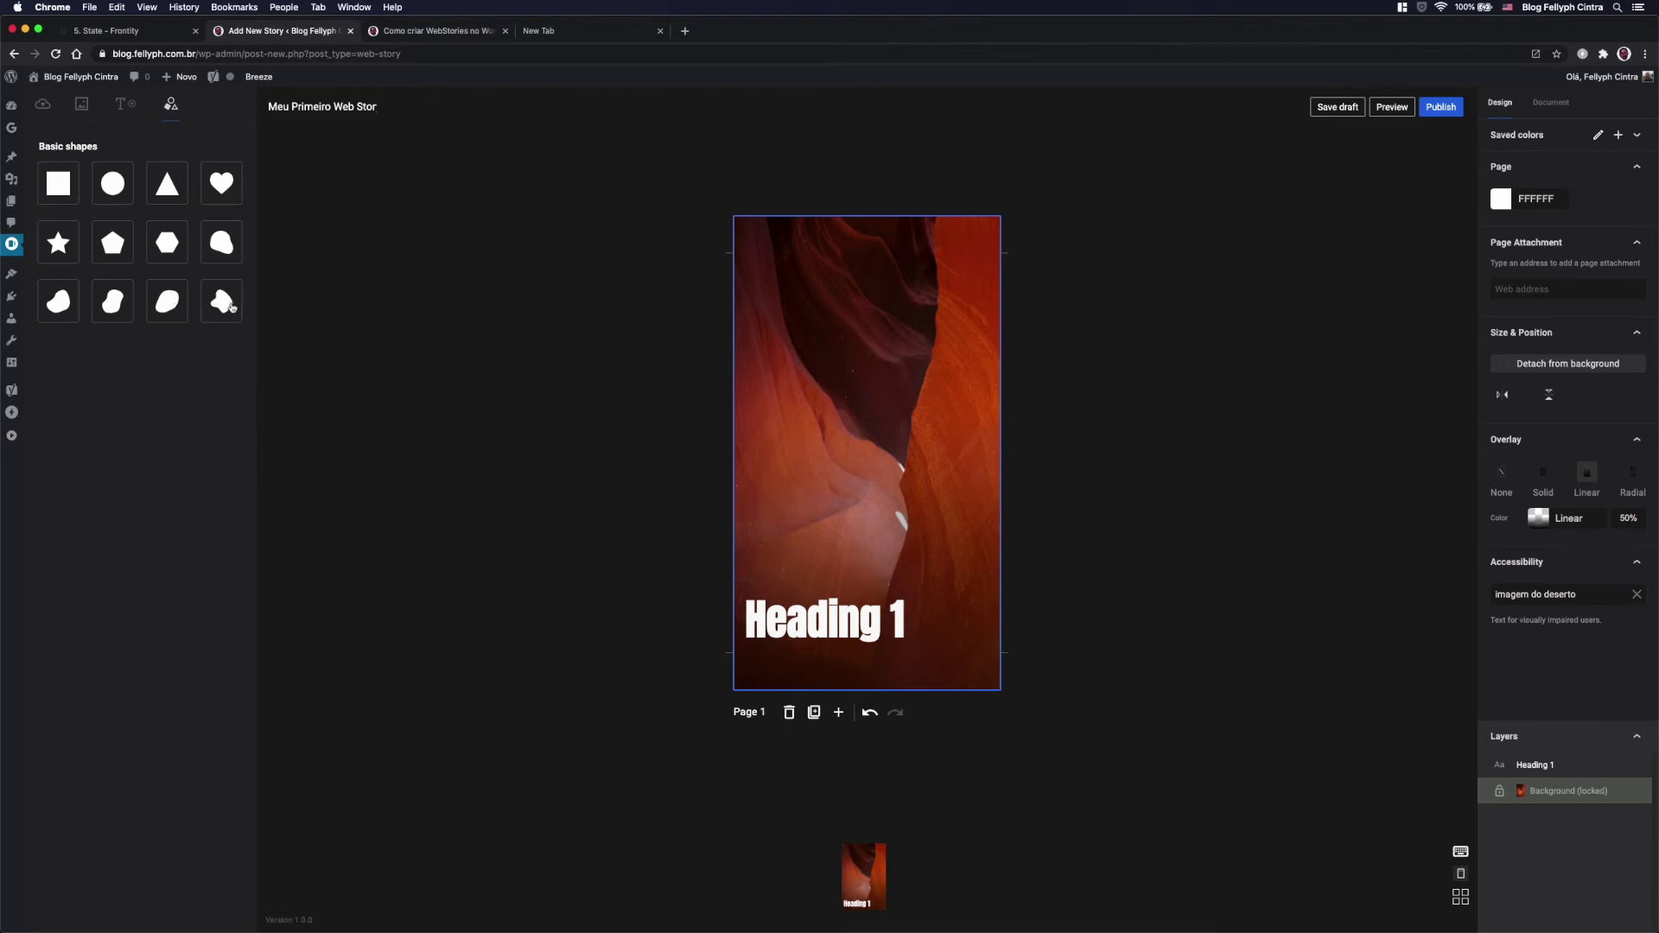
drag(226, 307, 765, 640)
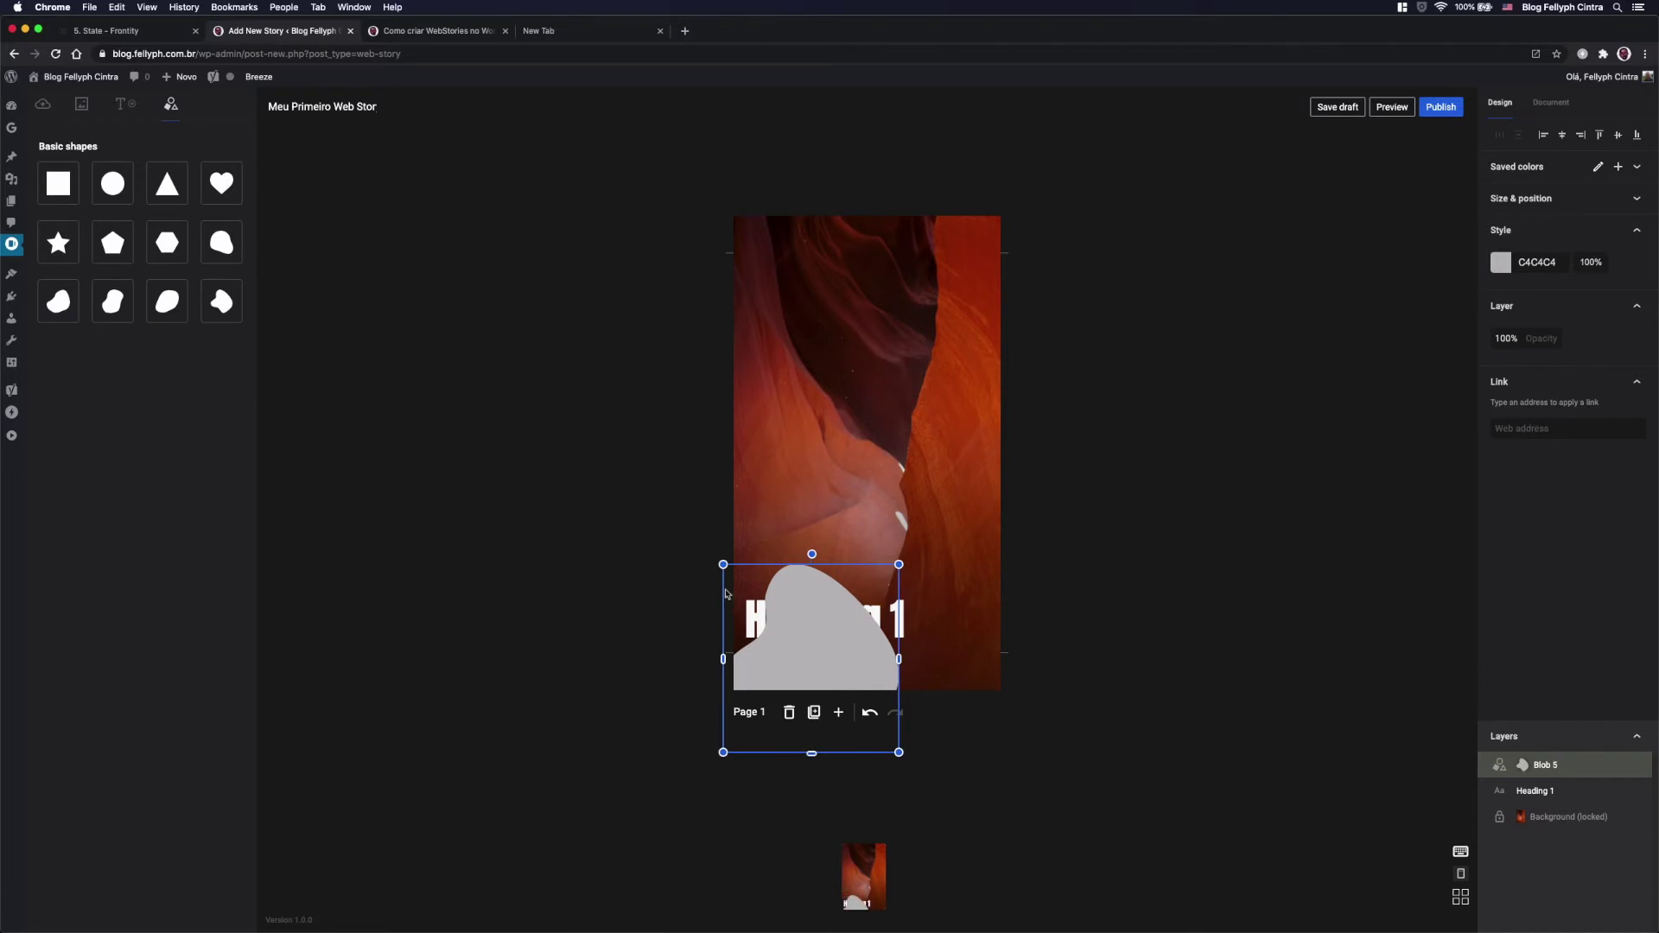
drag(716, 560, 661, 499)
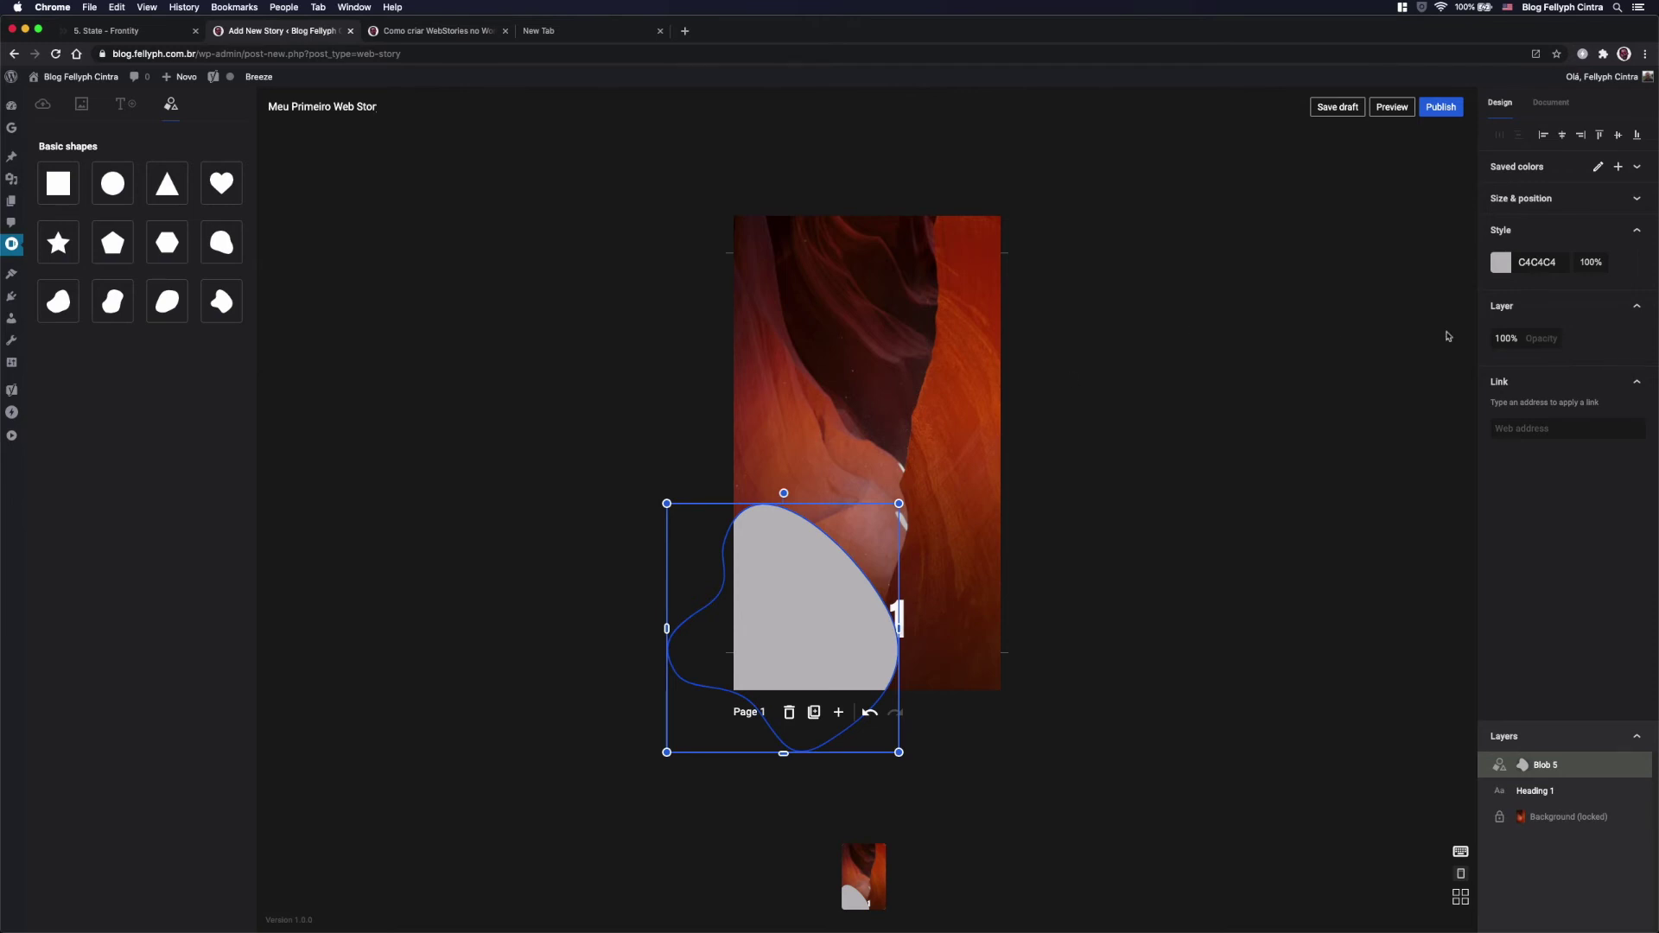
Step: Collapse the blob's link and layer settings and move the blob below the heading in the layer order
click(1642, 384)
click(1639, 308)
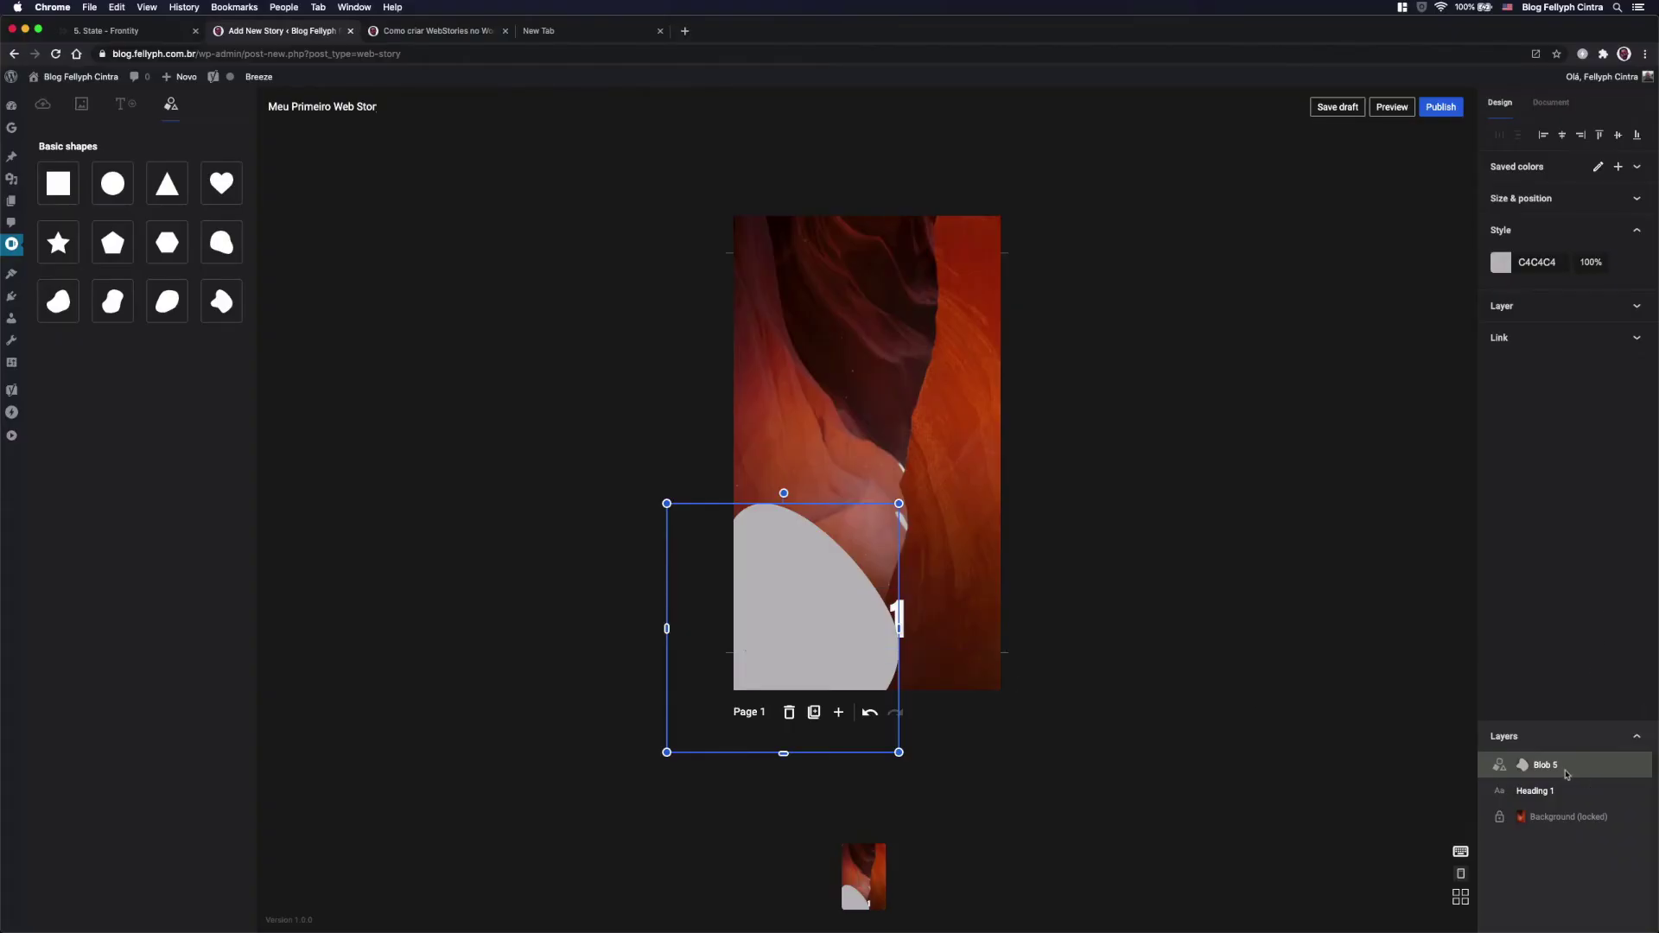
mouse_move(1568, 766)
mouse_down()
mouse_move(1570, 797)
mouse_move(1555, 796)
mouse_up()
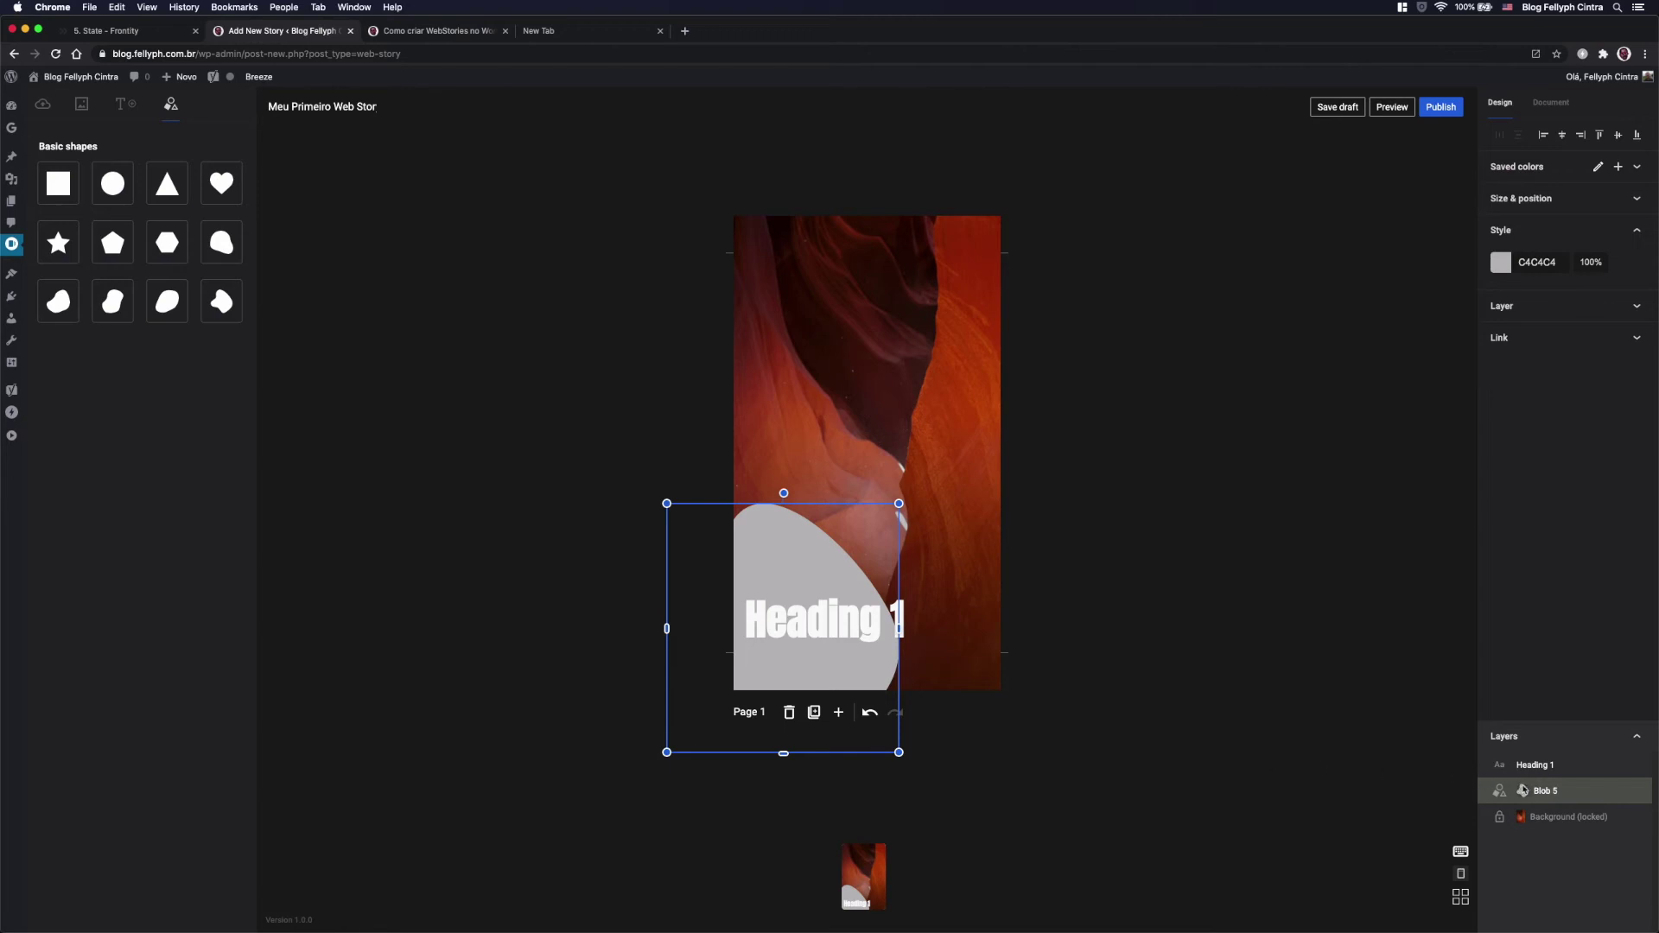
Step: Replace the heading text with "Meu primeiro Web Stories" and move it up so both lines fit inside the page
click(1534, 764)
text(Mue)
key(BackSpace)
key(BackSpace)
text(eu)
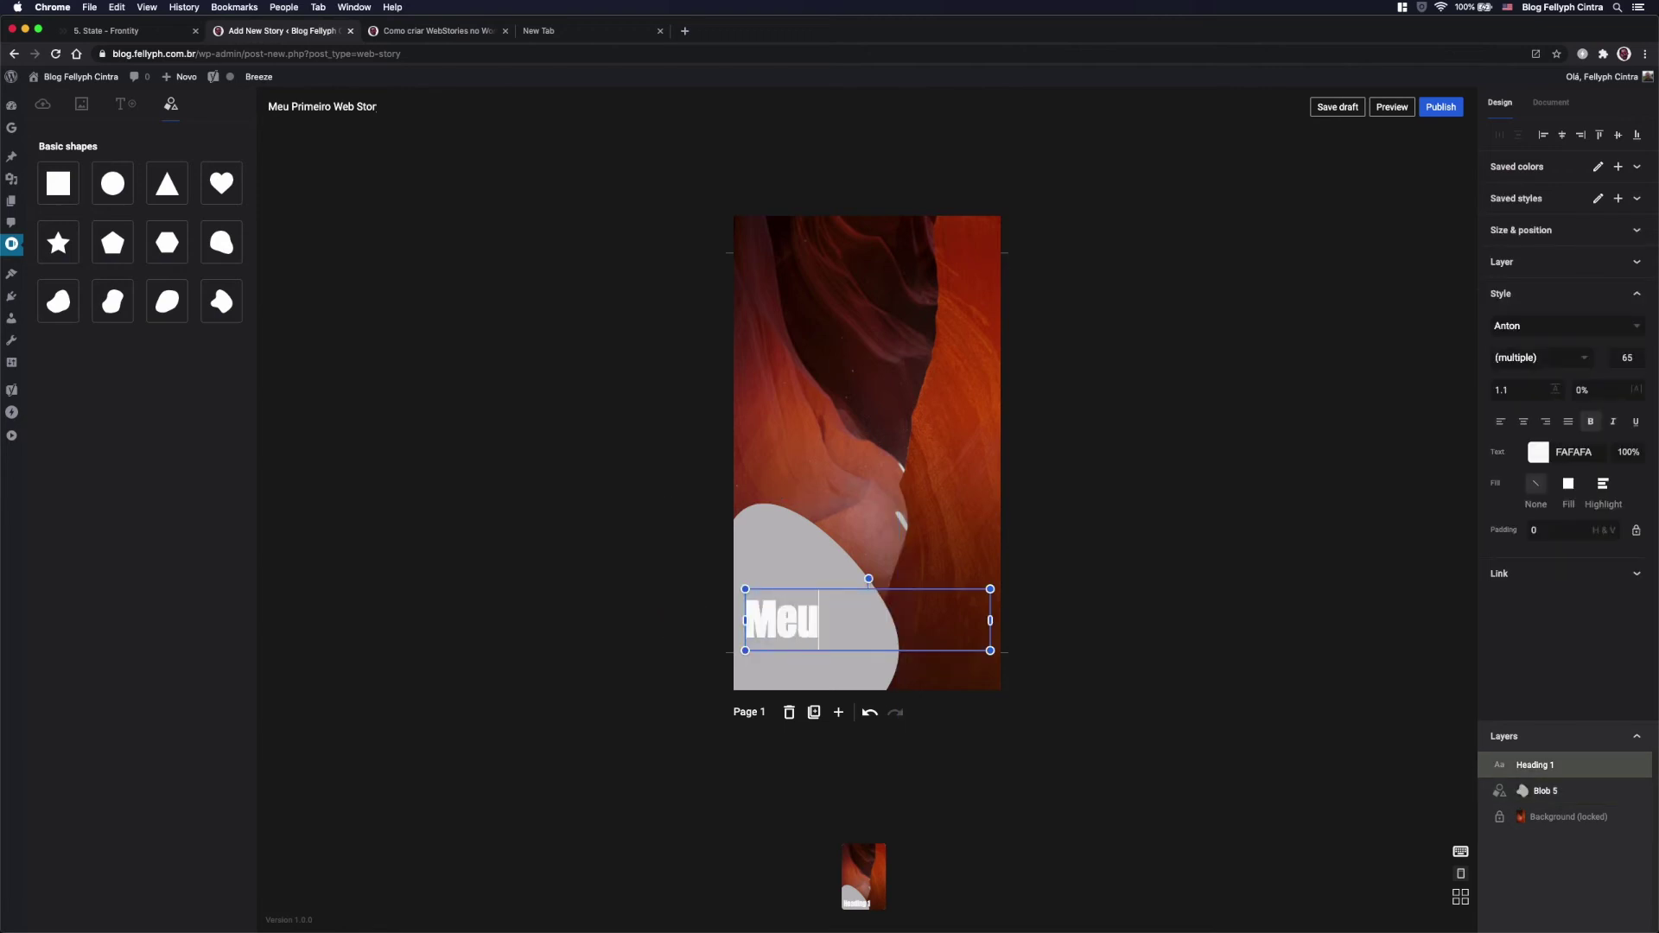
text( primeiro Web Stories)
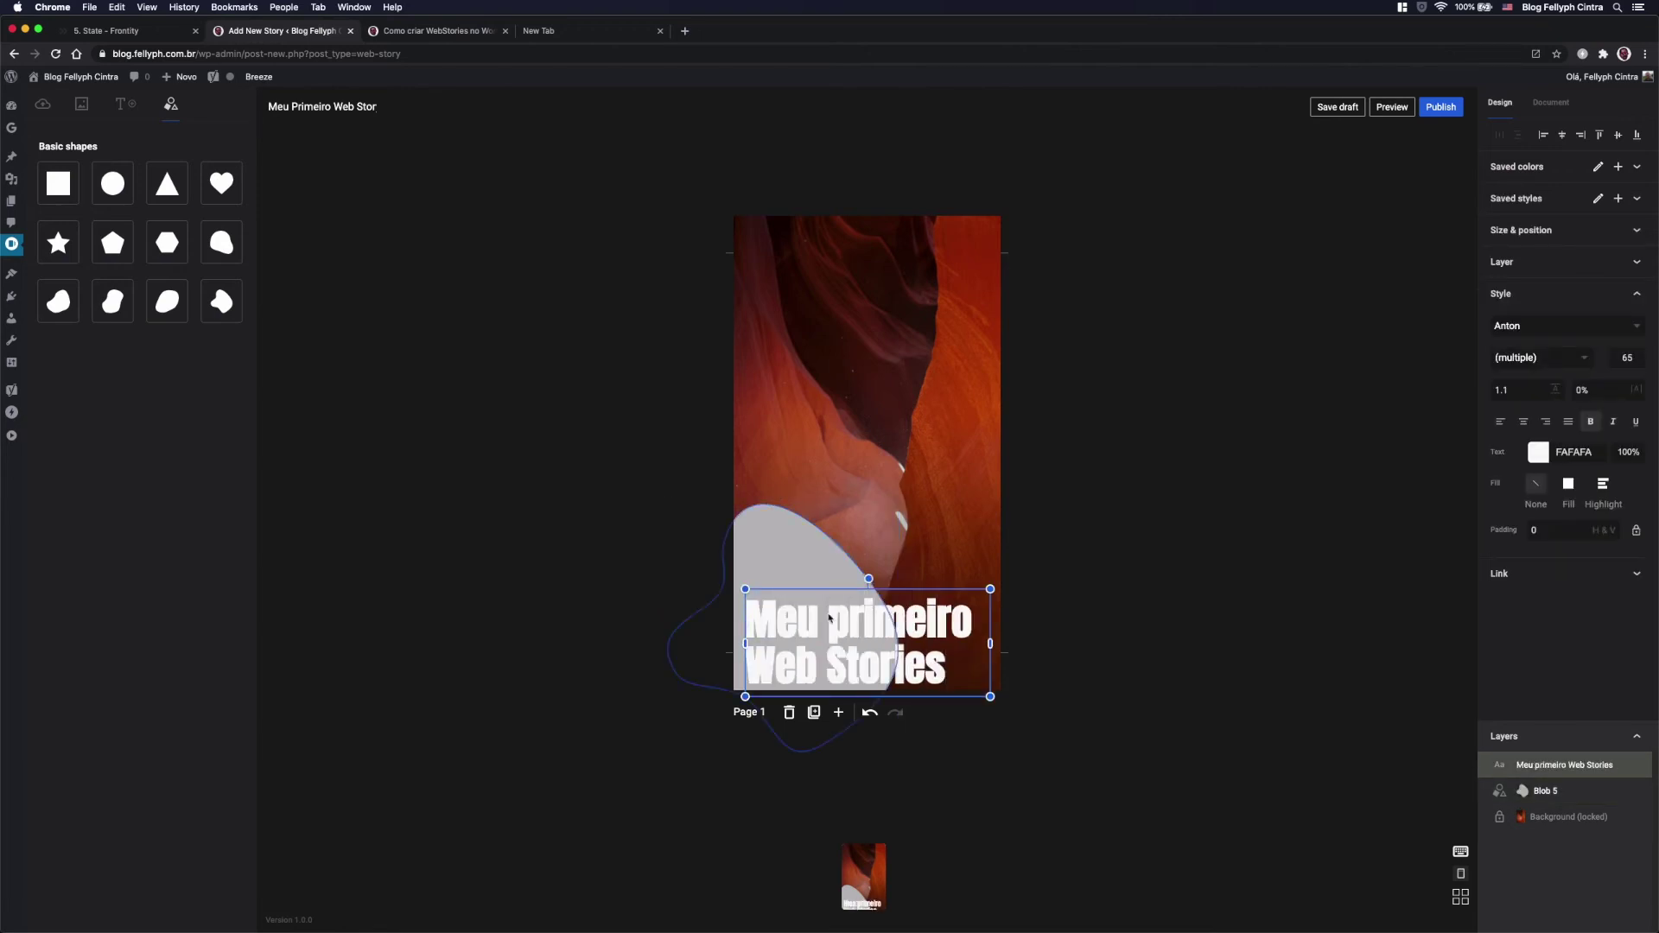
drag(764, 628, 762, 585)
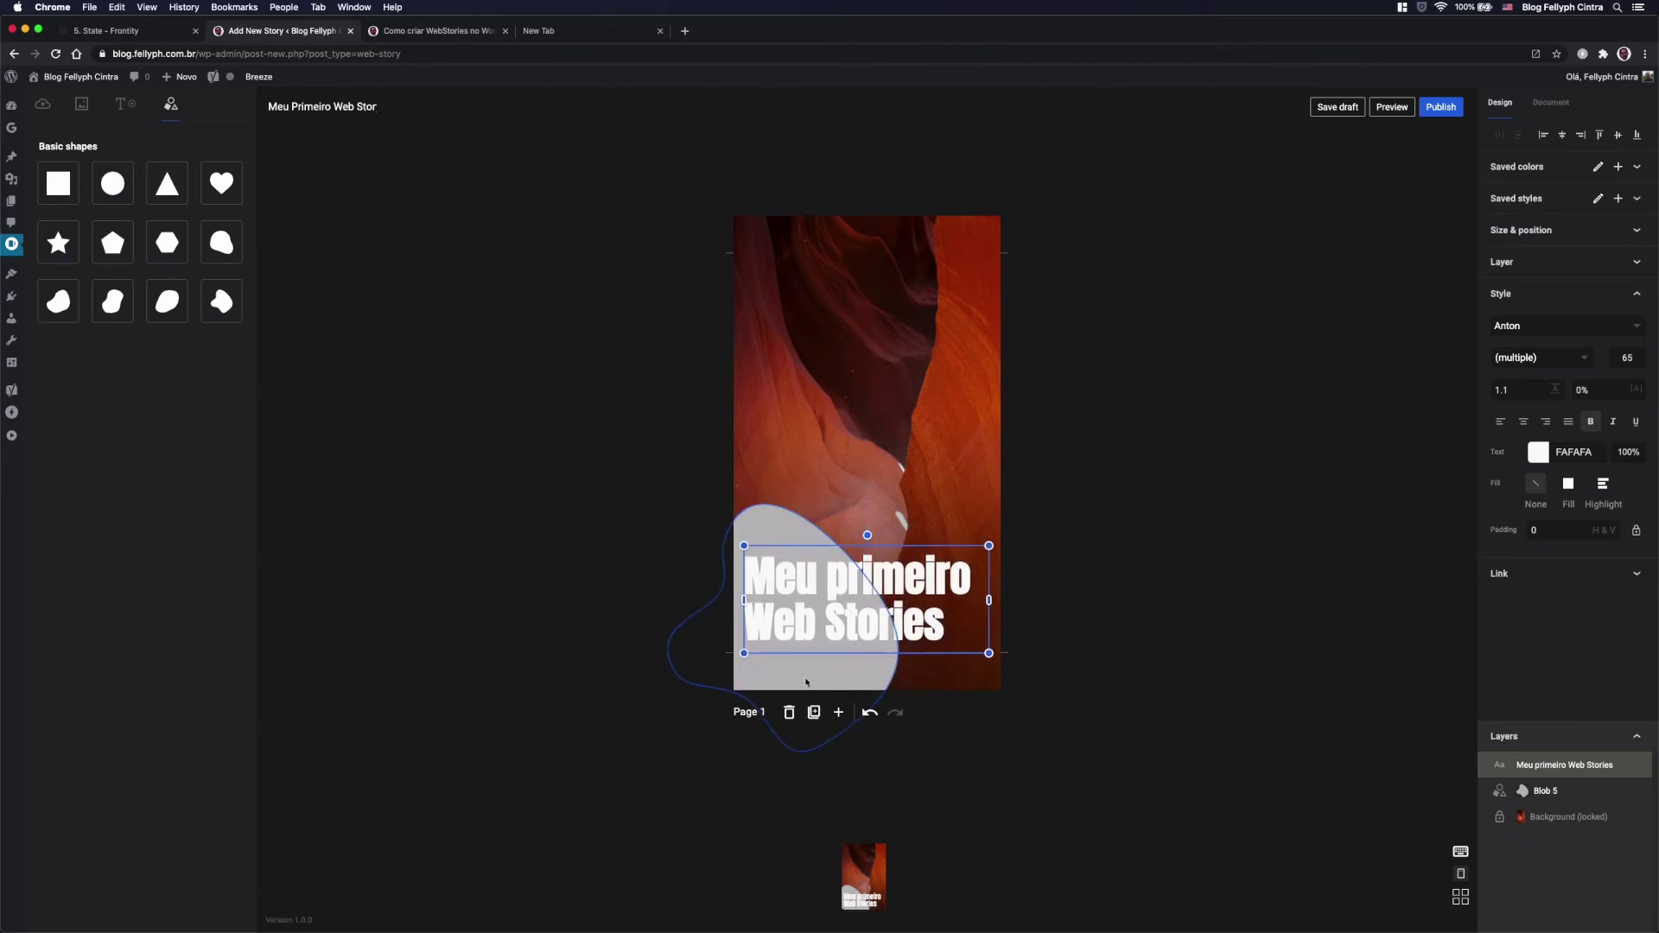
Step: Change the blob's fill color to dark green 22524B
click(700, 644)
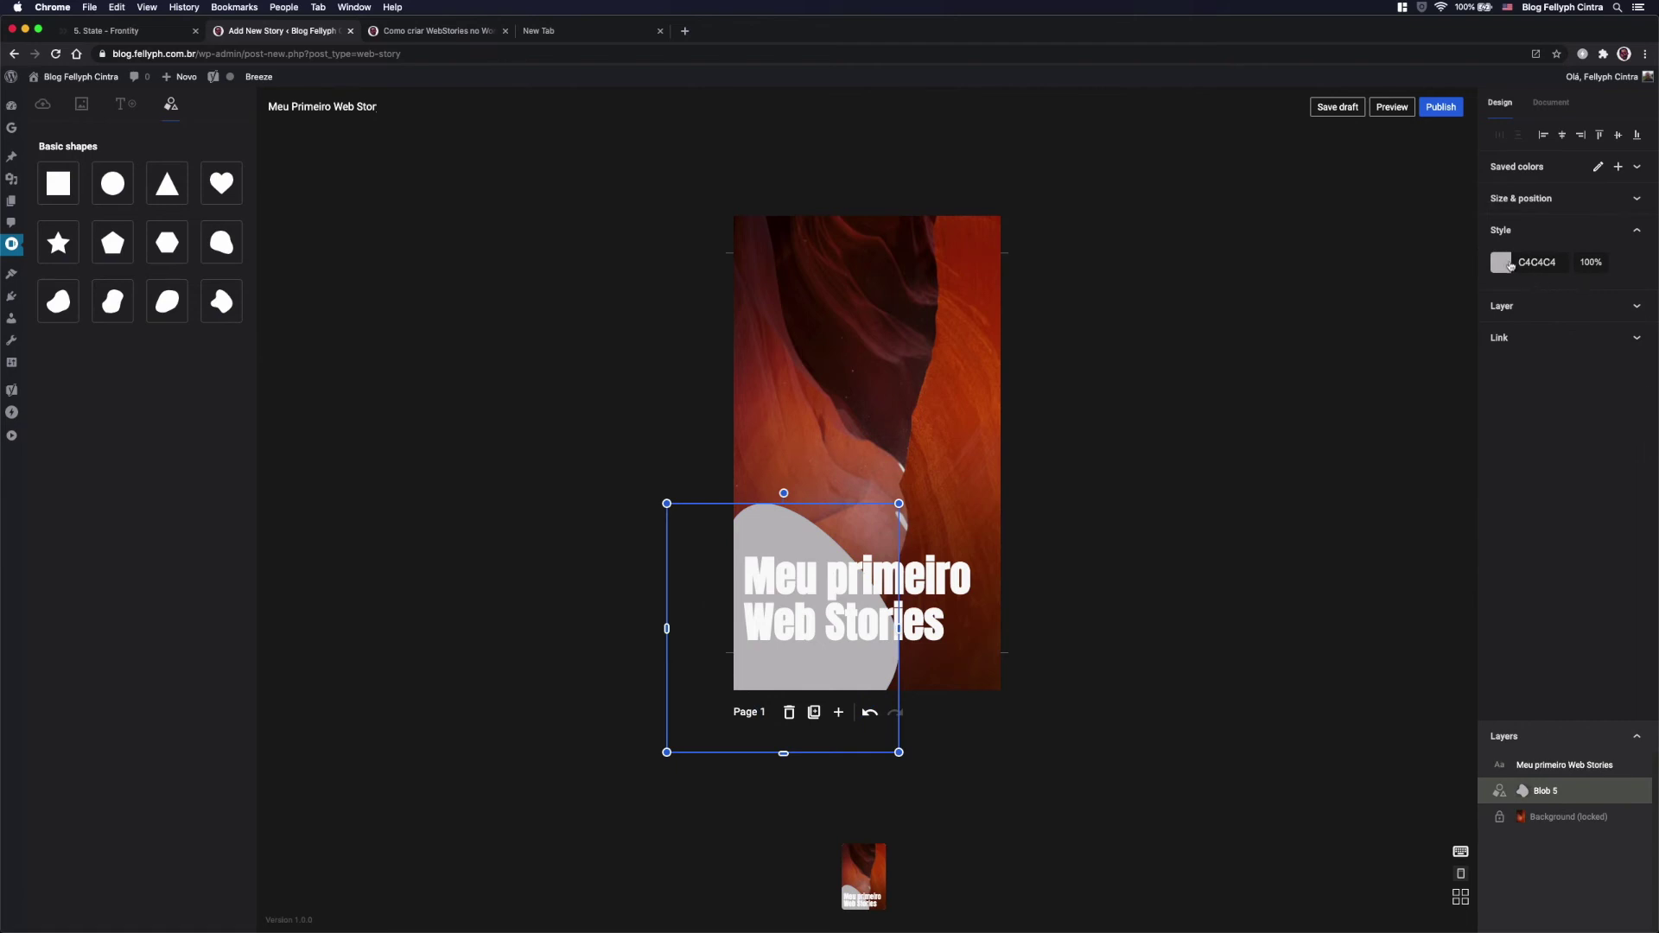
click(1500, 262)
drag(1439, 384, 1438, 343)
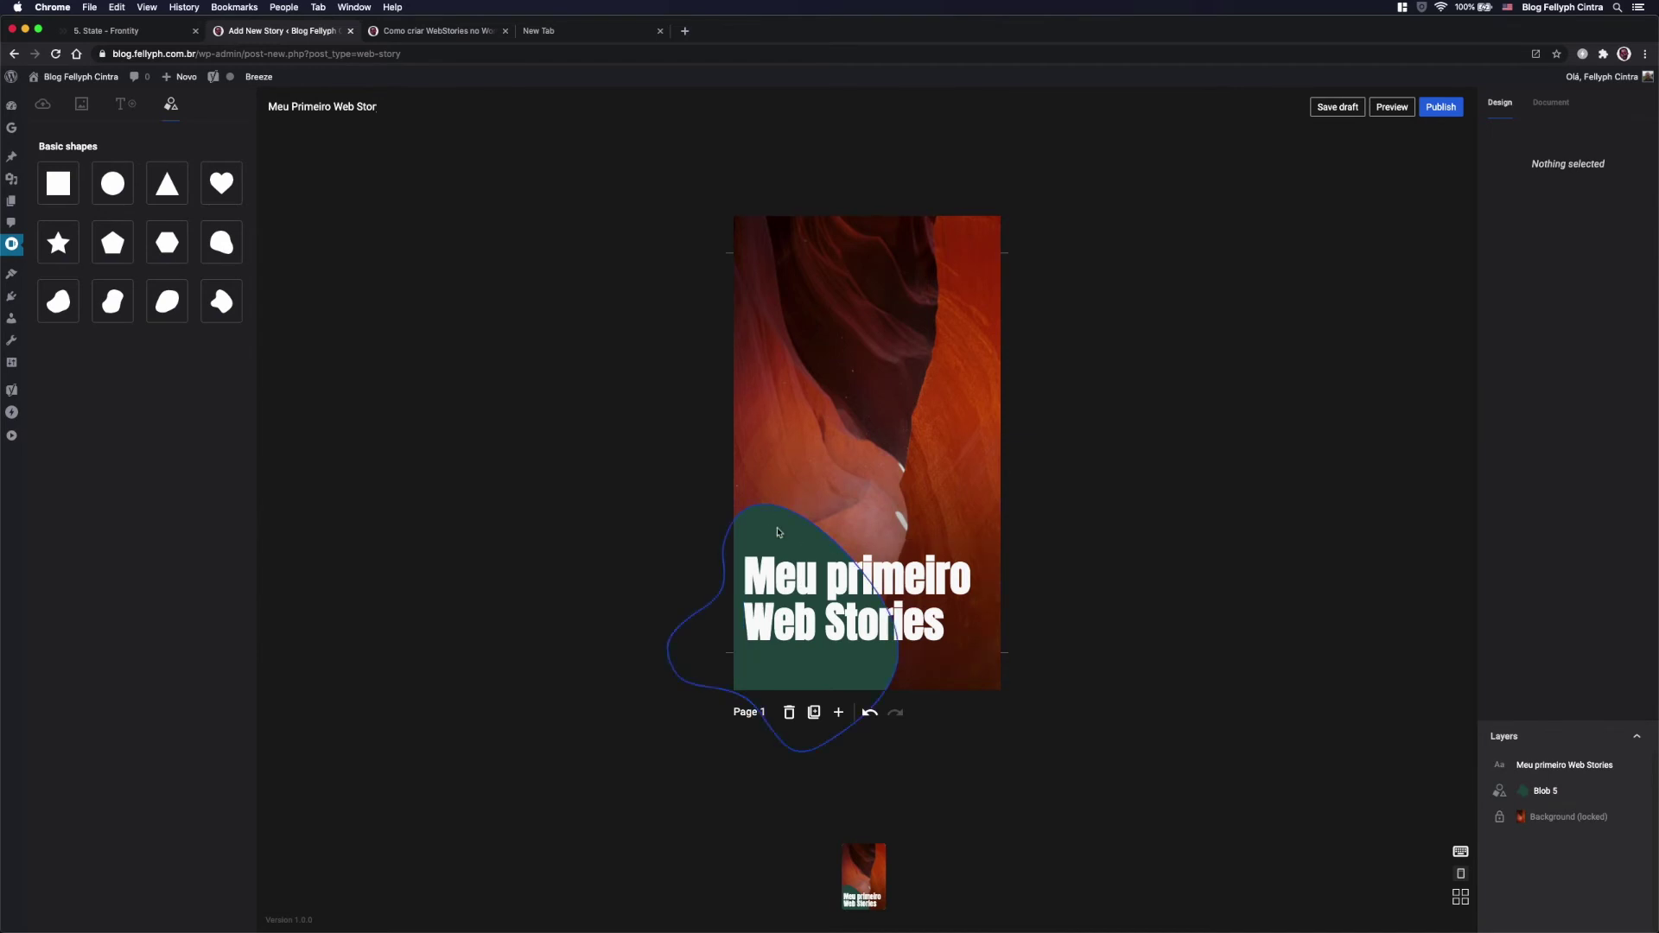
Step: Nudge the heading slightly up and move the green blob to about X -107, Y 362
click(782, 532)
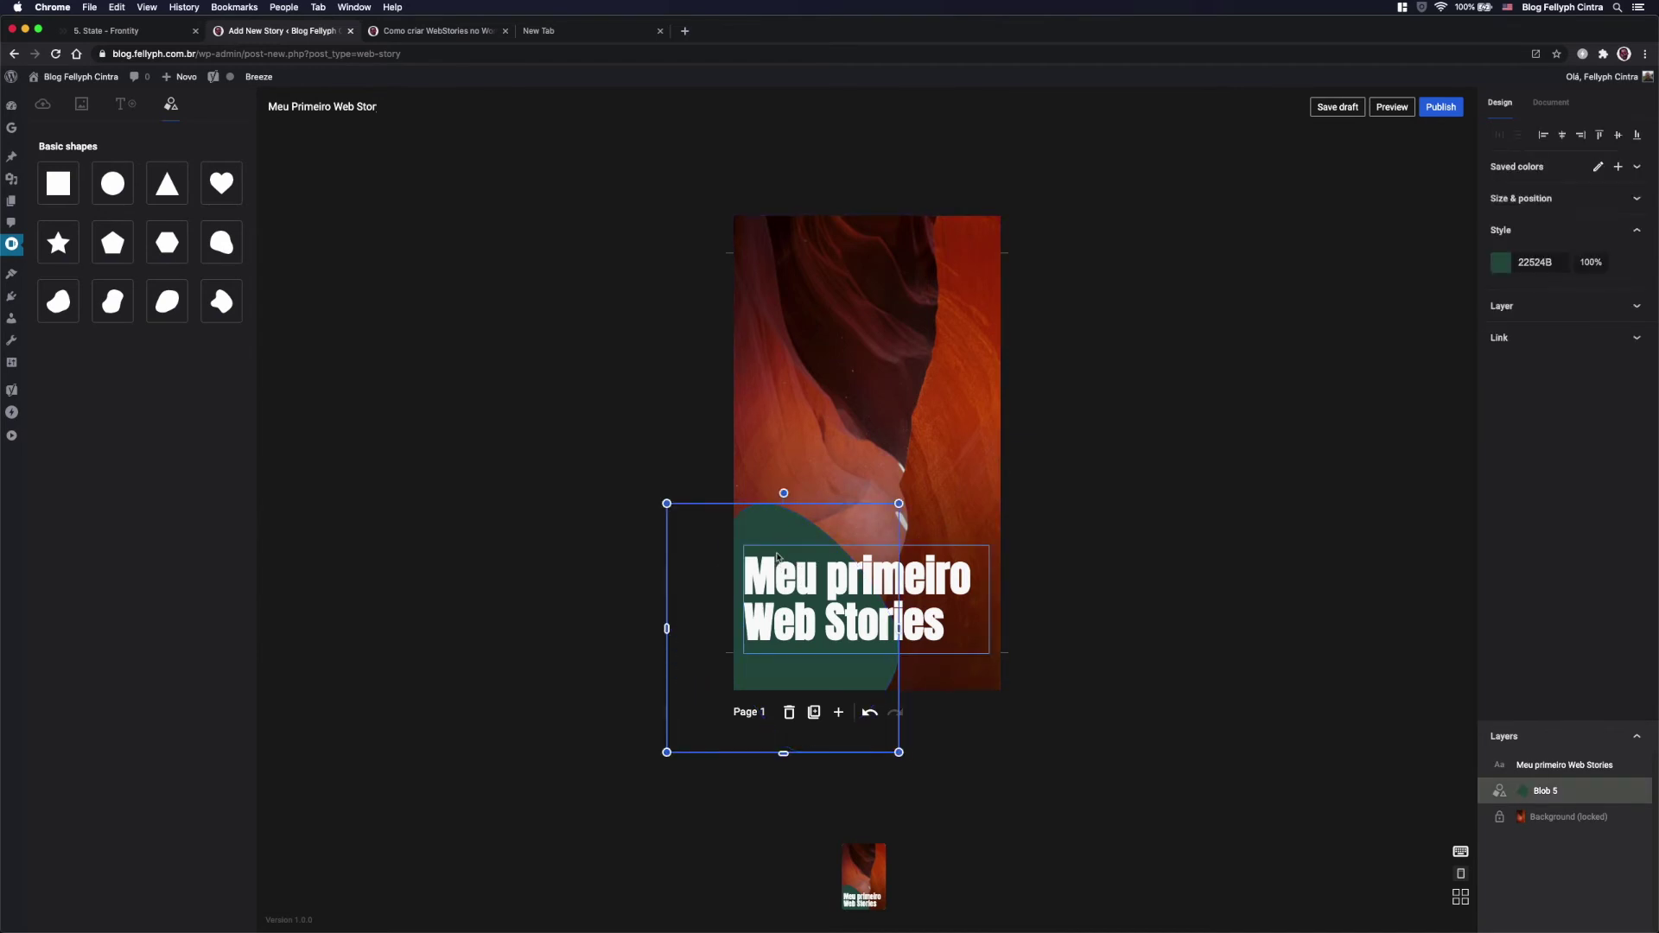
drag(780, 549, 772, 509)
click(774, 524)
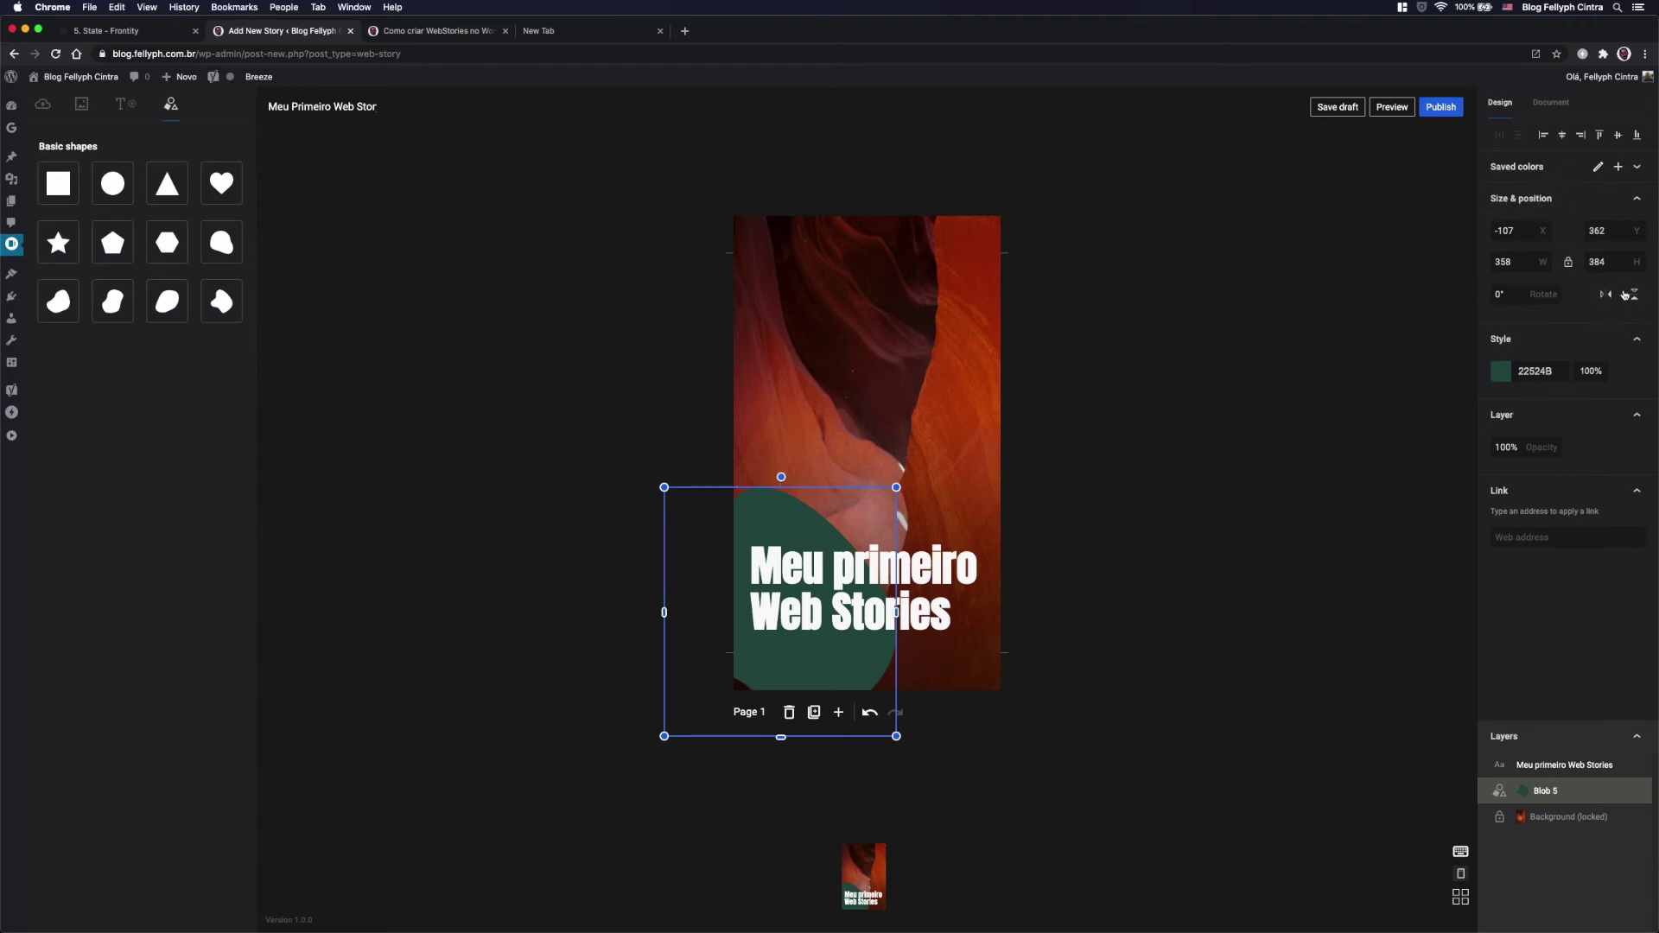
Step: Flip the green blob horizontally and vertically, and reposition it at about X -88, Y 342 behind the heading
click(1607, 298)
click(1607, 297)
click(1607, 297)
click(1607, 297)
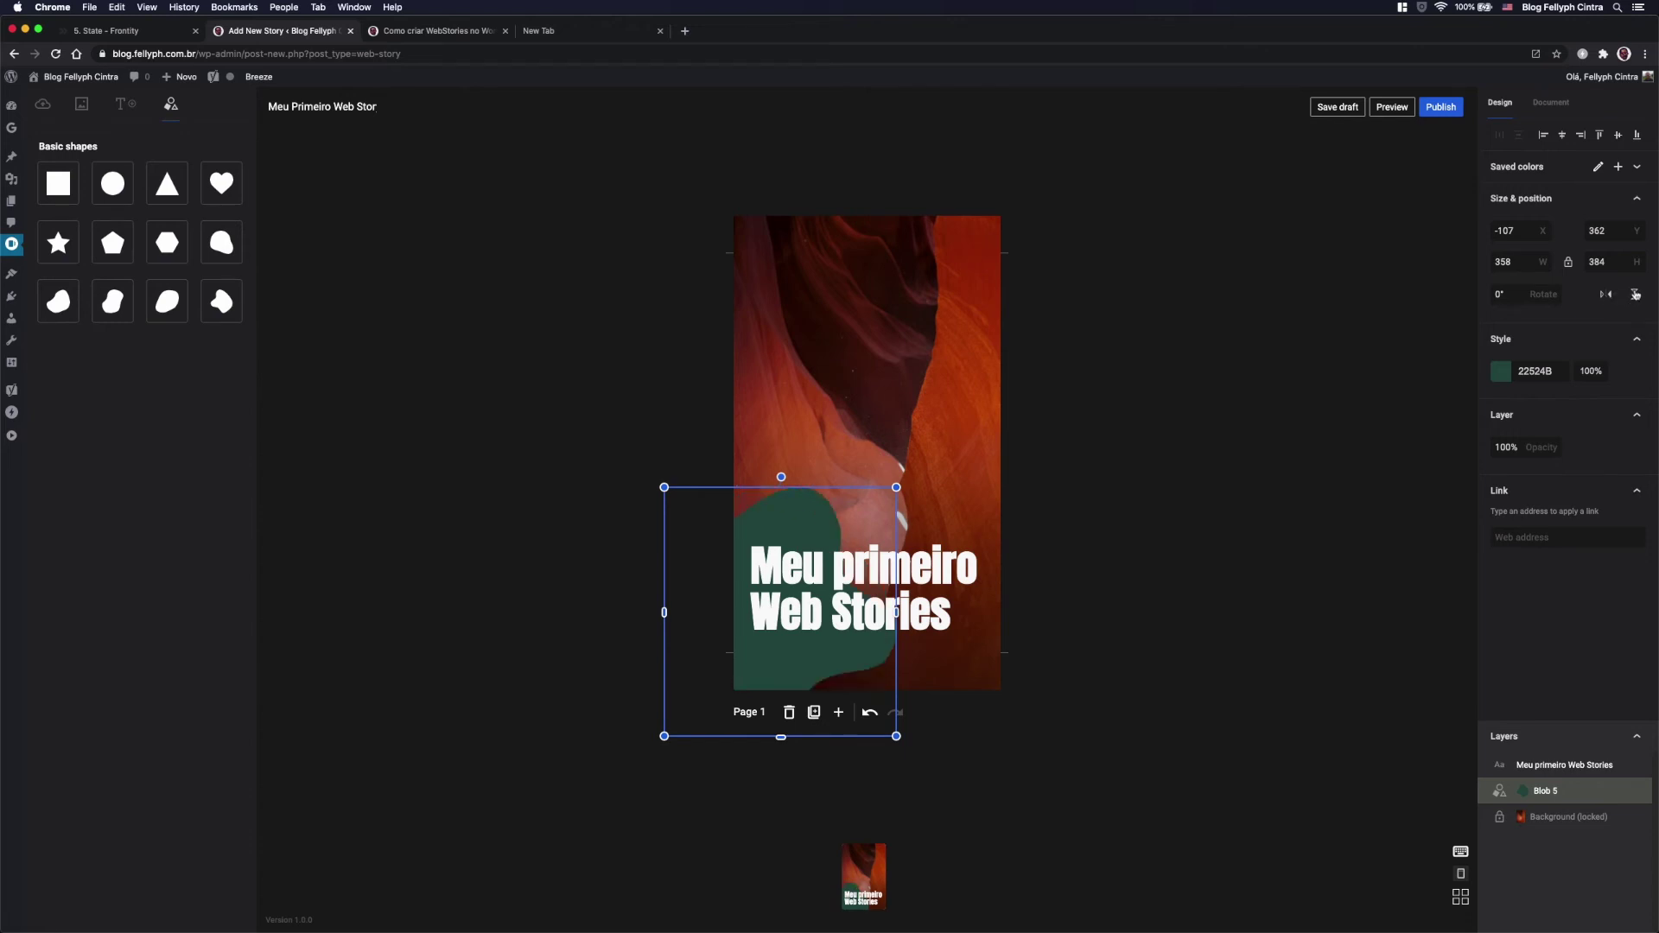
click(1635, 295)
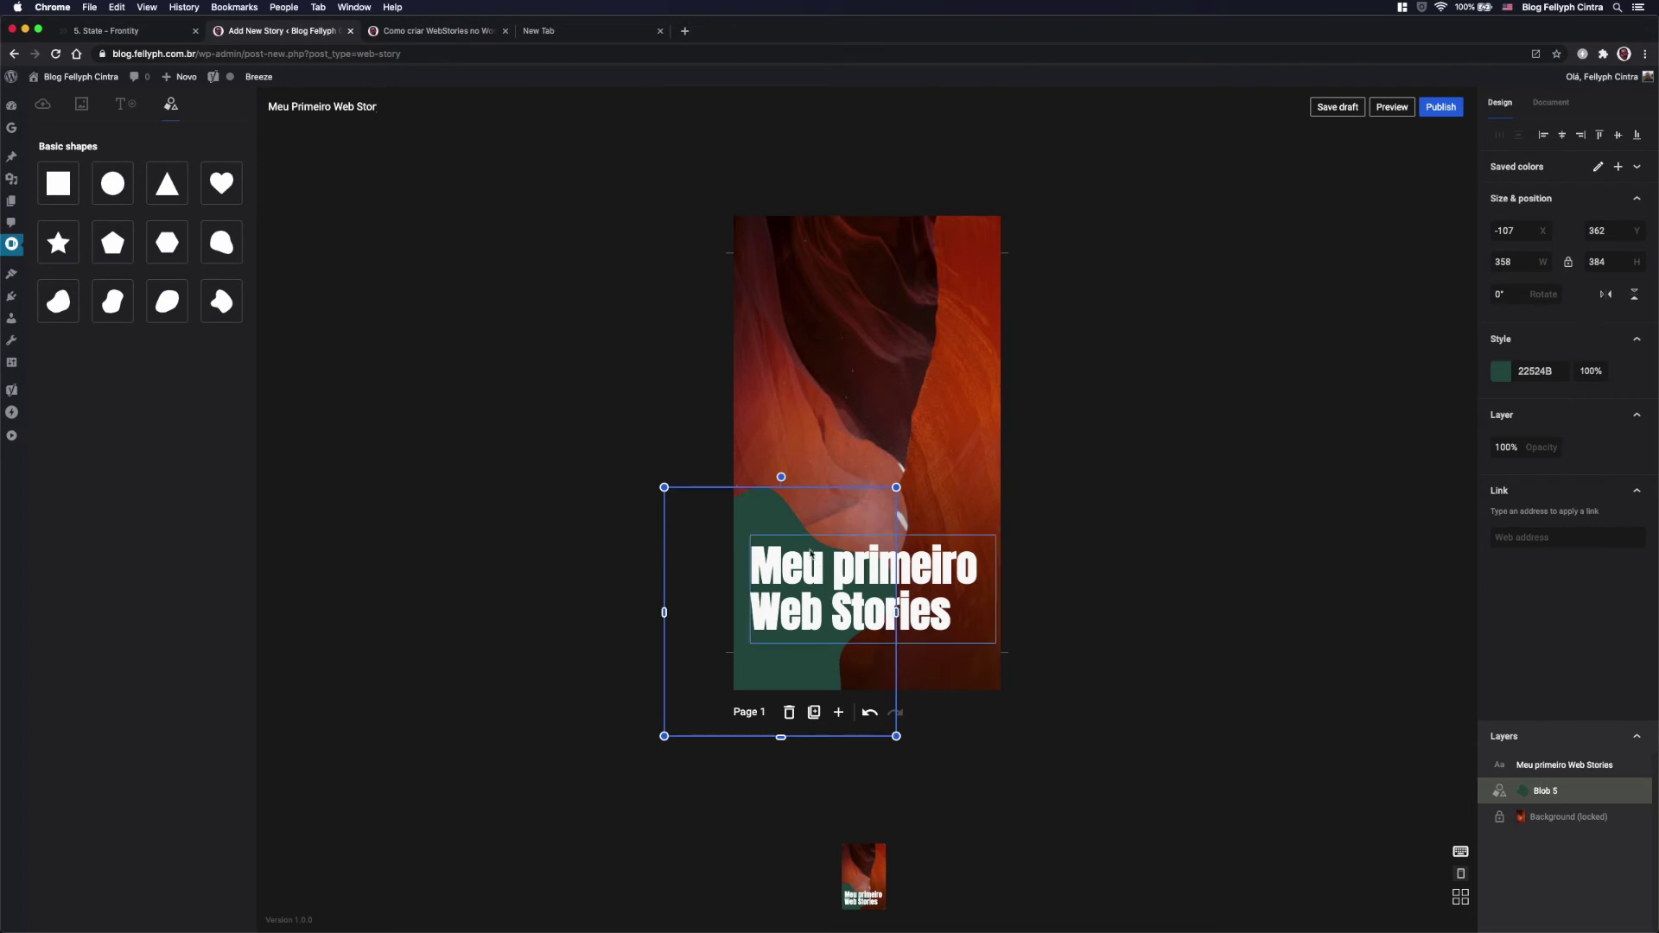
drag(789, 513, 798, 505)
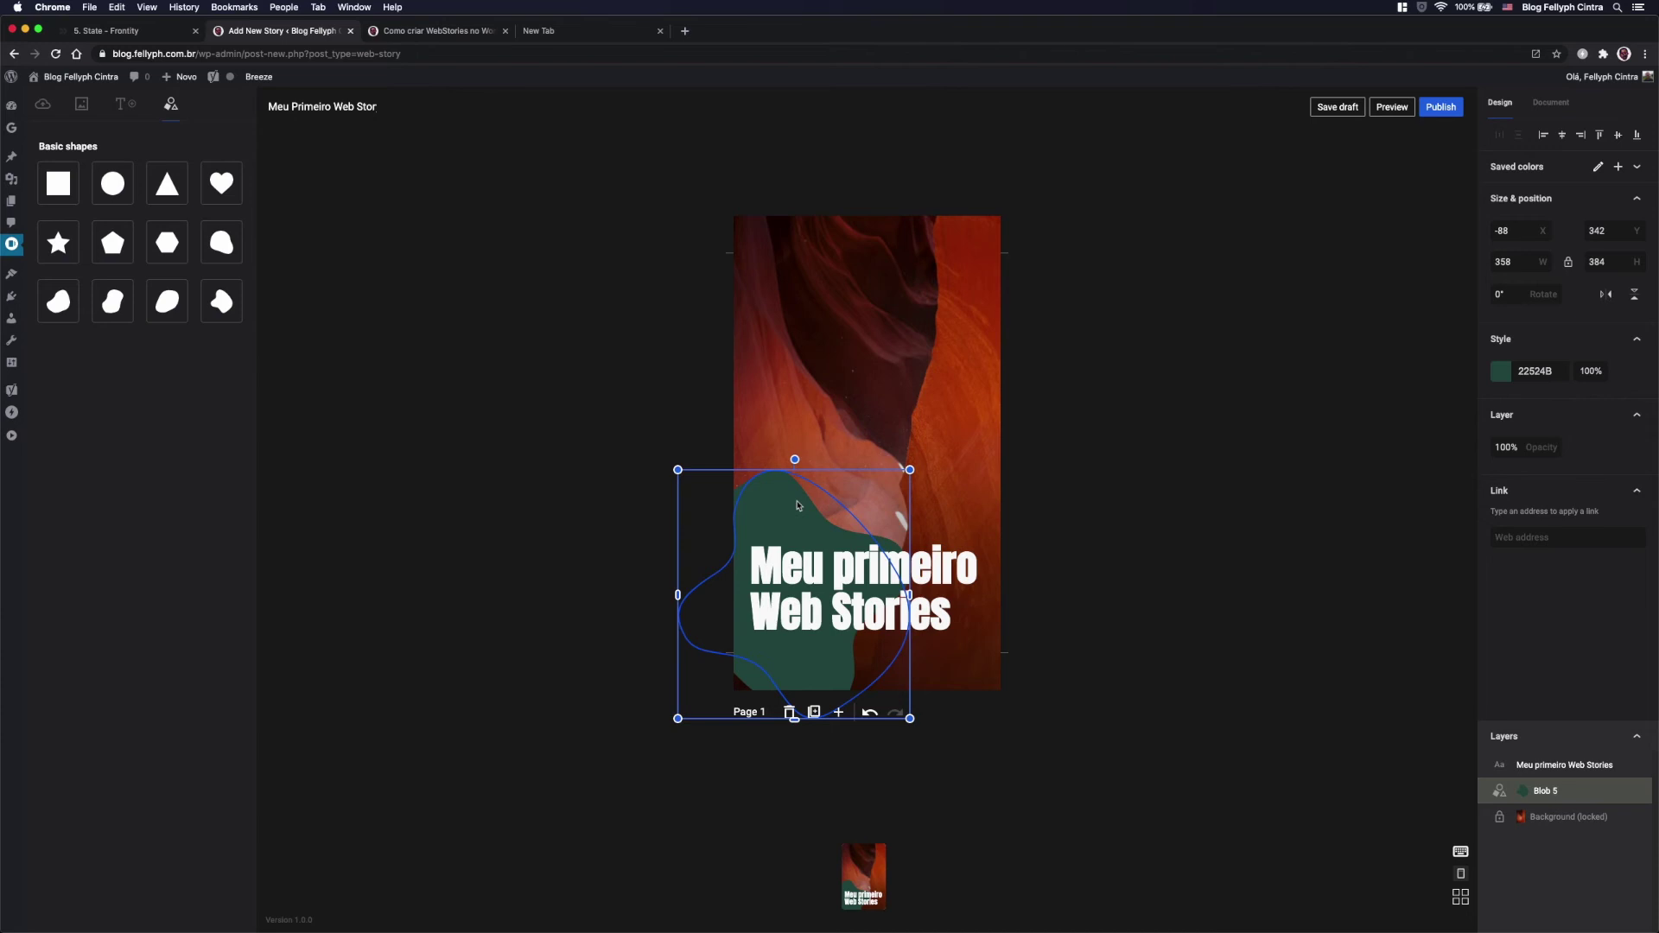
click(567, 597)
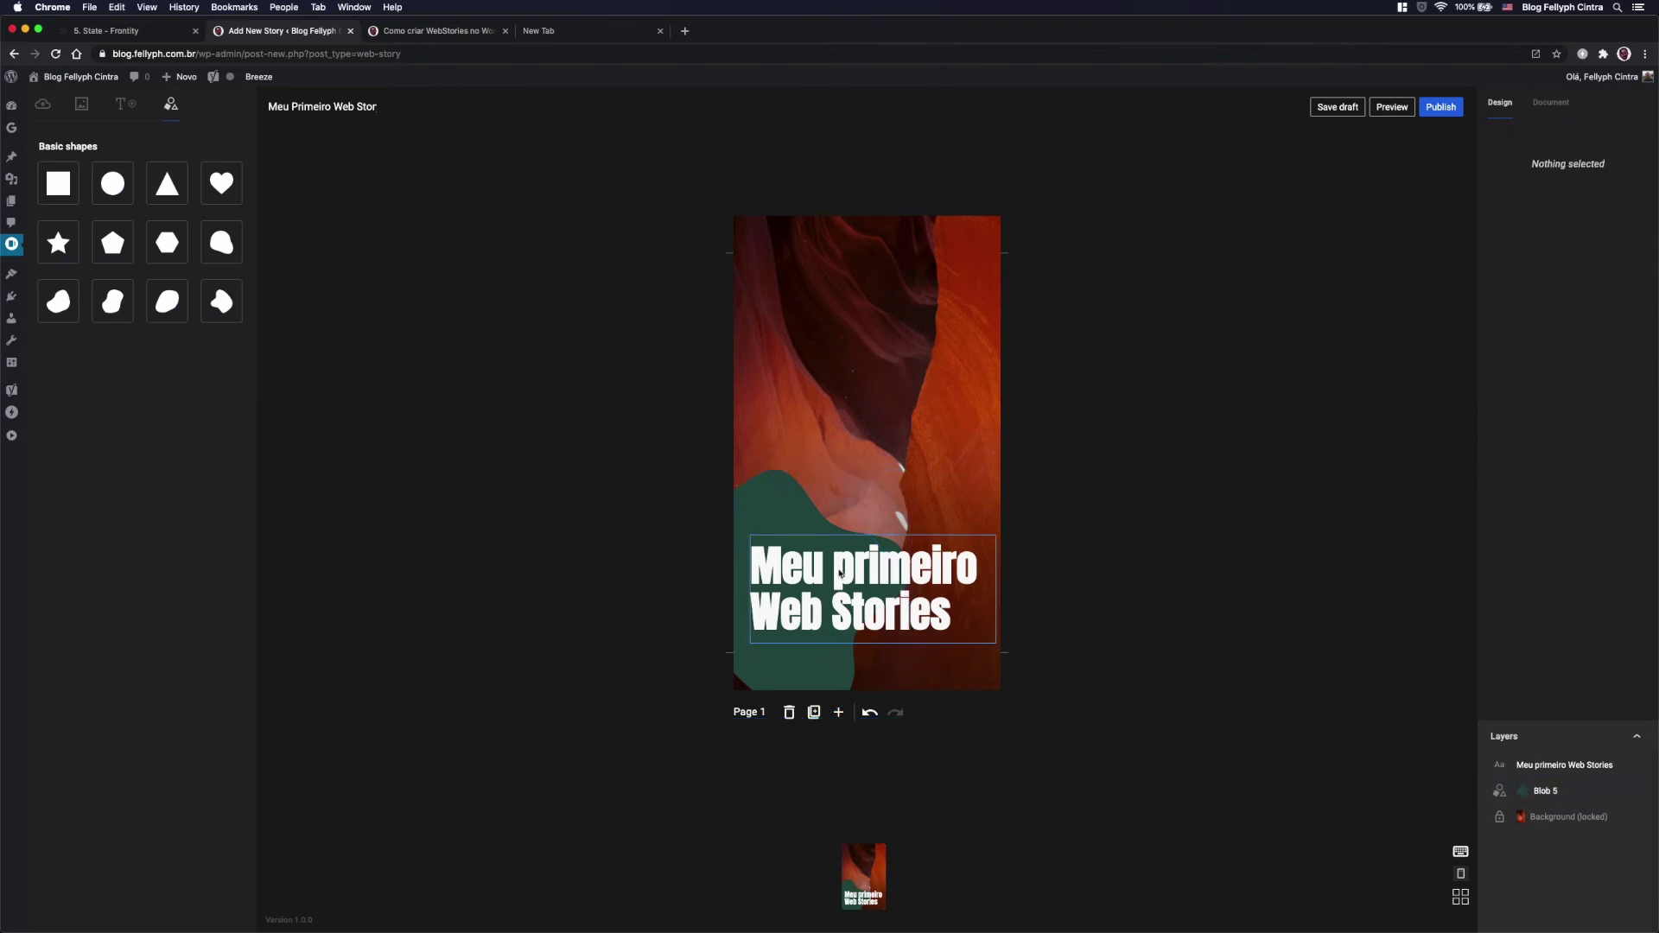
Step: Open the link settings of the heading text
click(968, 596)
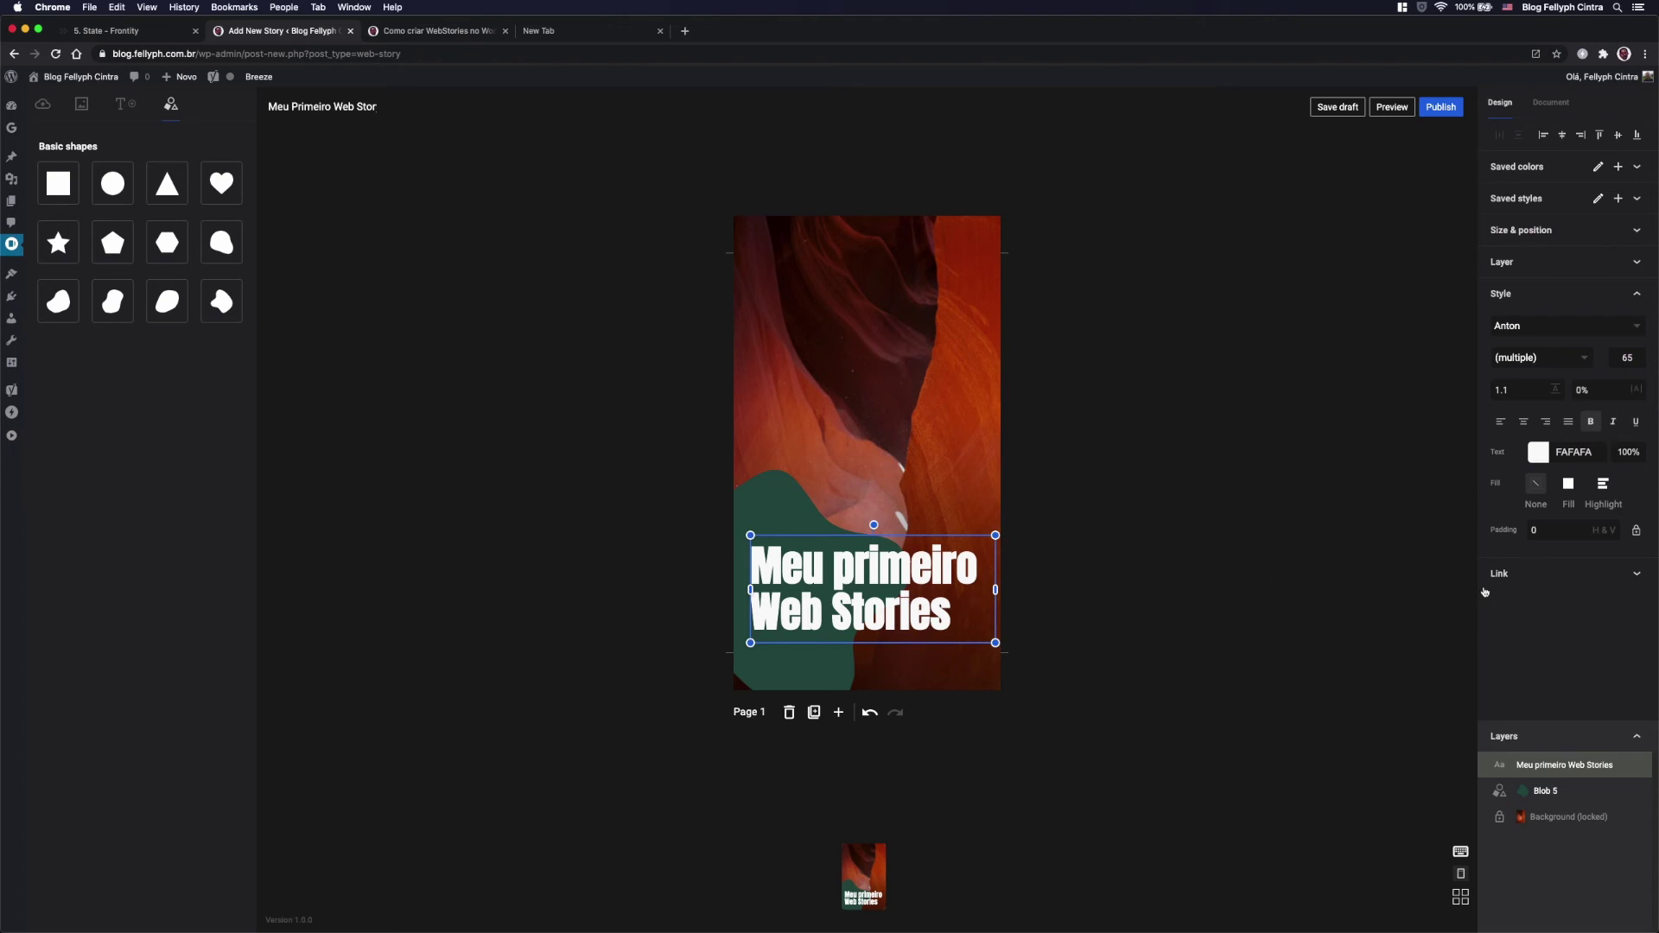
click(1499, 578)
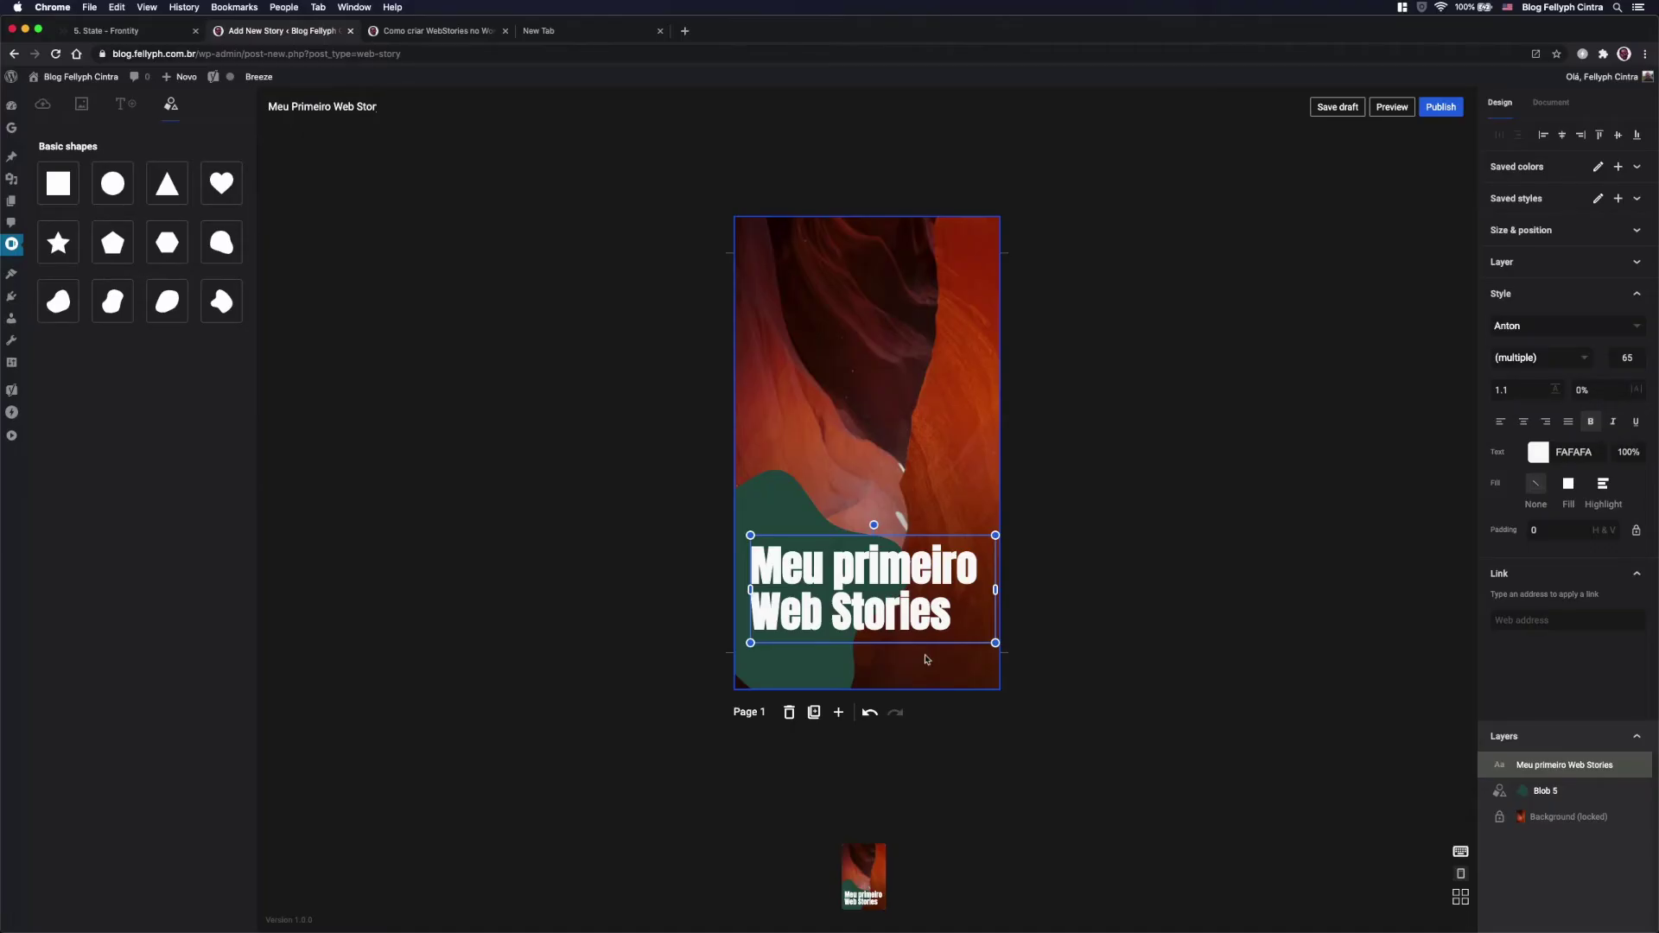
Step: Duplicate the finished first page three times
click(866, 844)
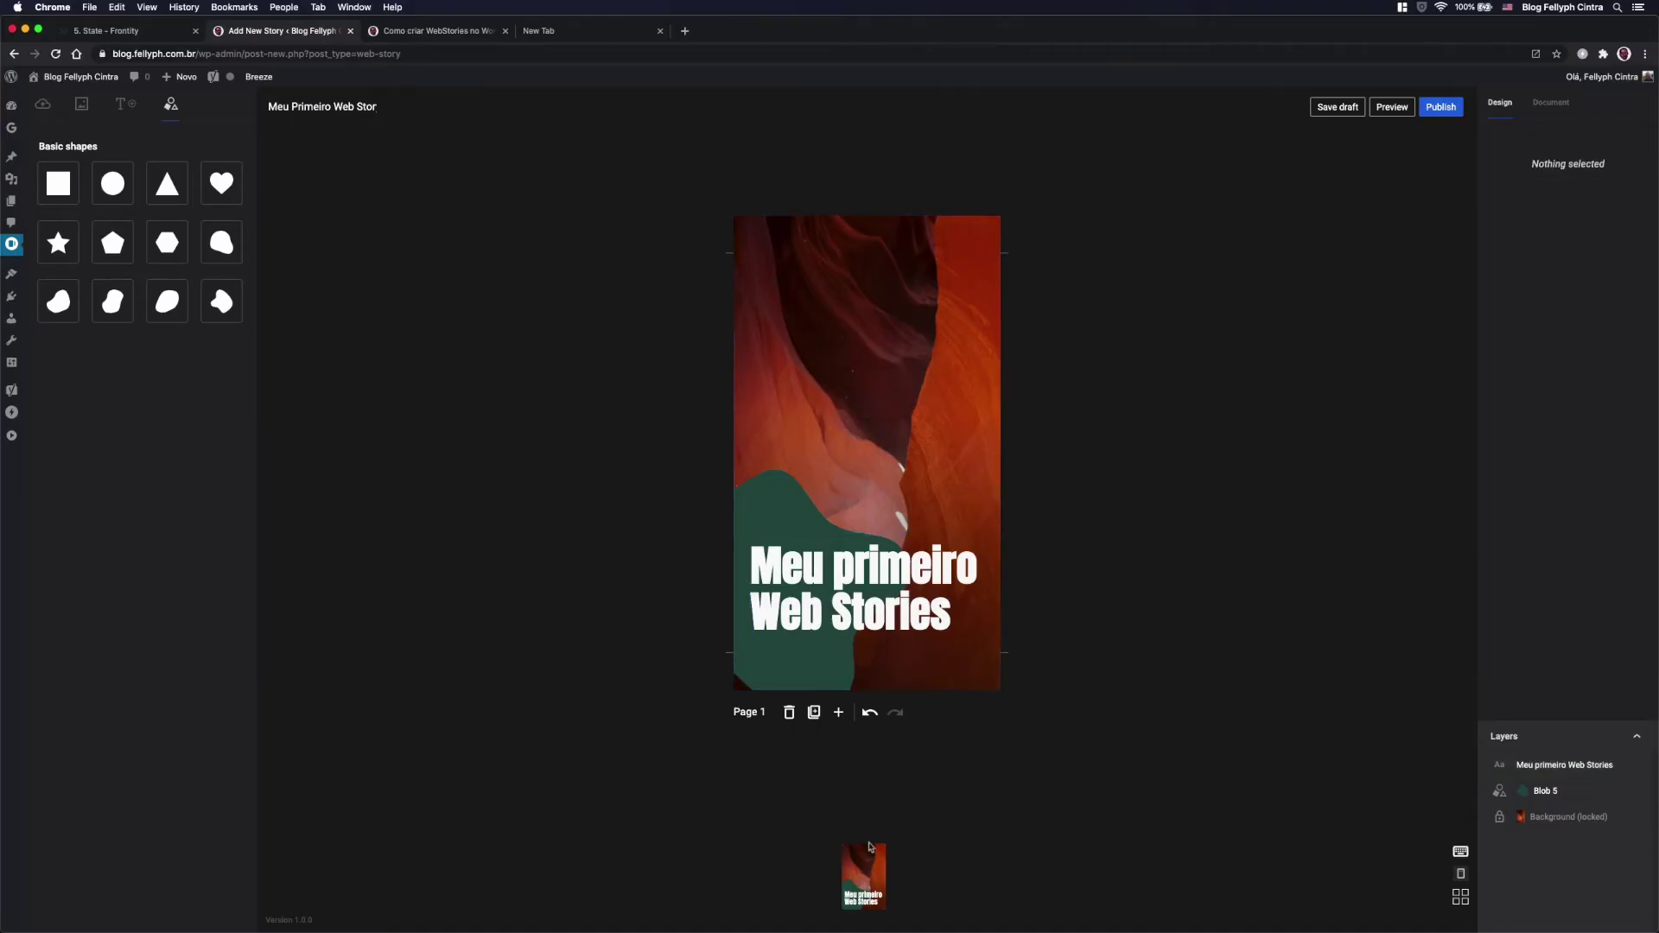
click(813, 712)
click(813, 712)
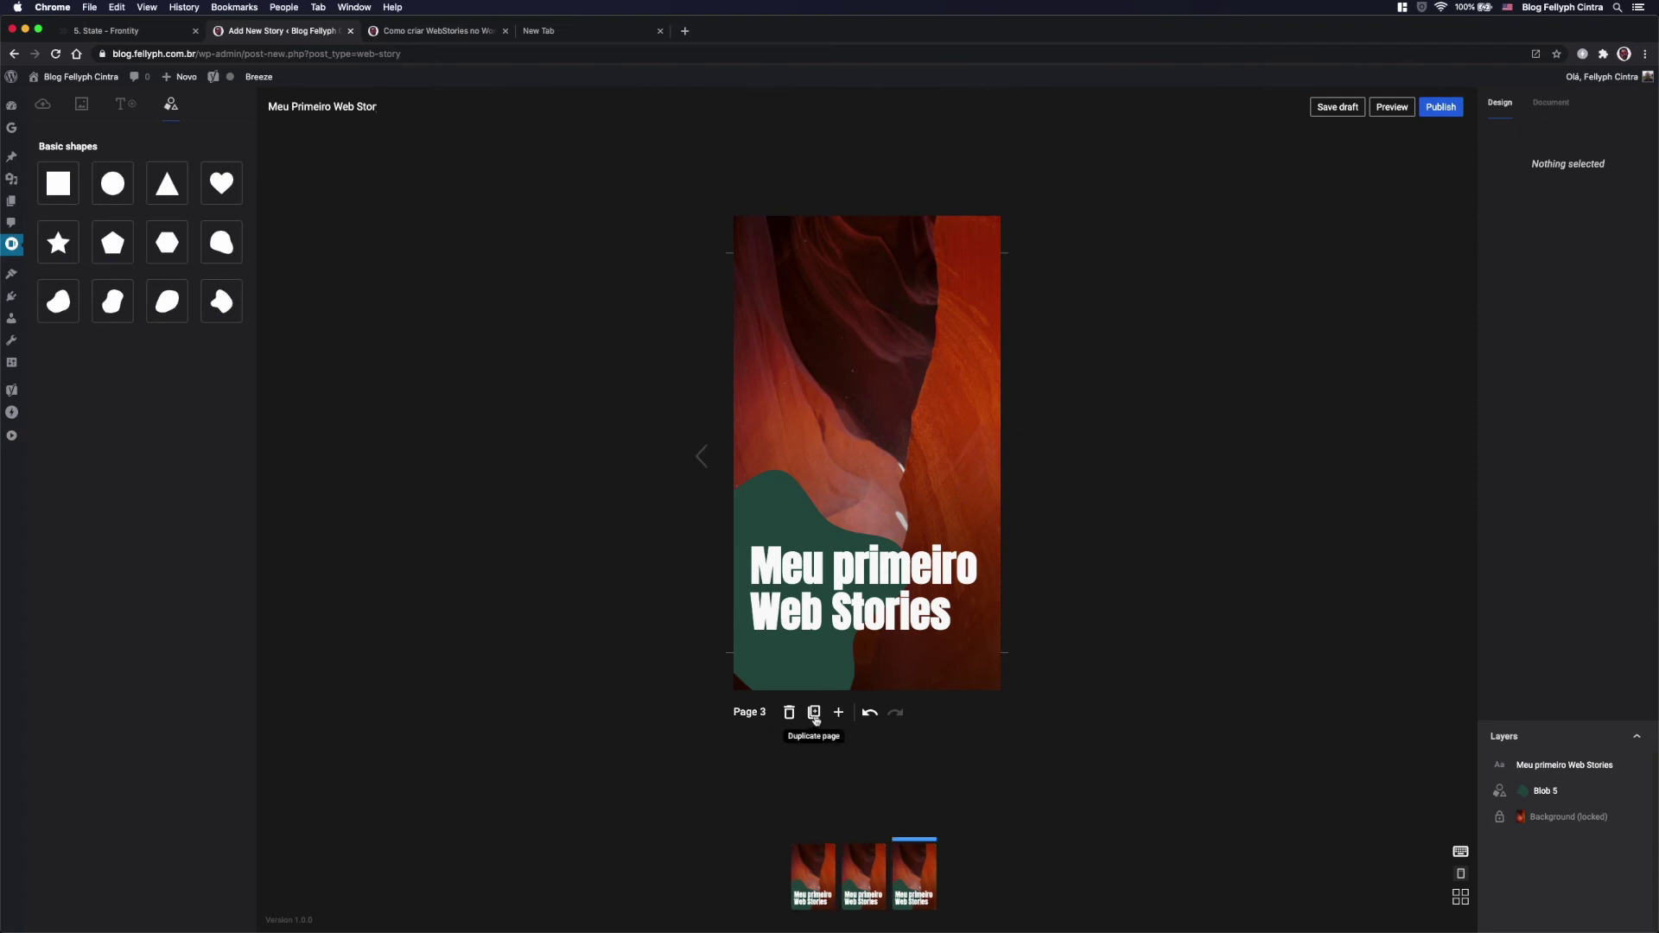
click(813, 712)
Step: Number the headings on pages 2, 3 and 4 by appending 1, 2 and 3 to "Meu primeiro Web Stories"
click(846, 874)
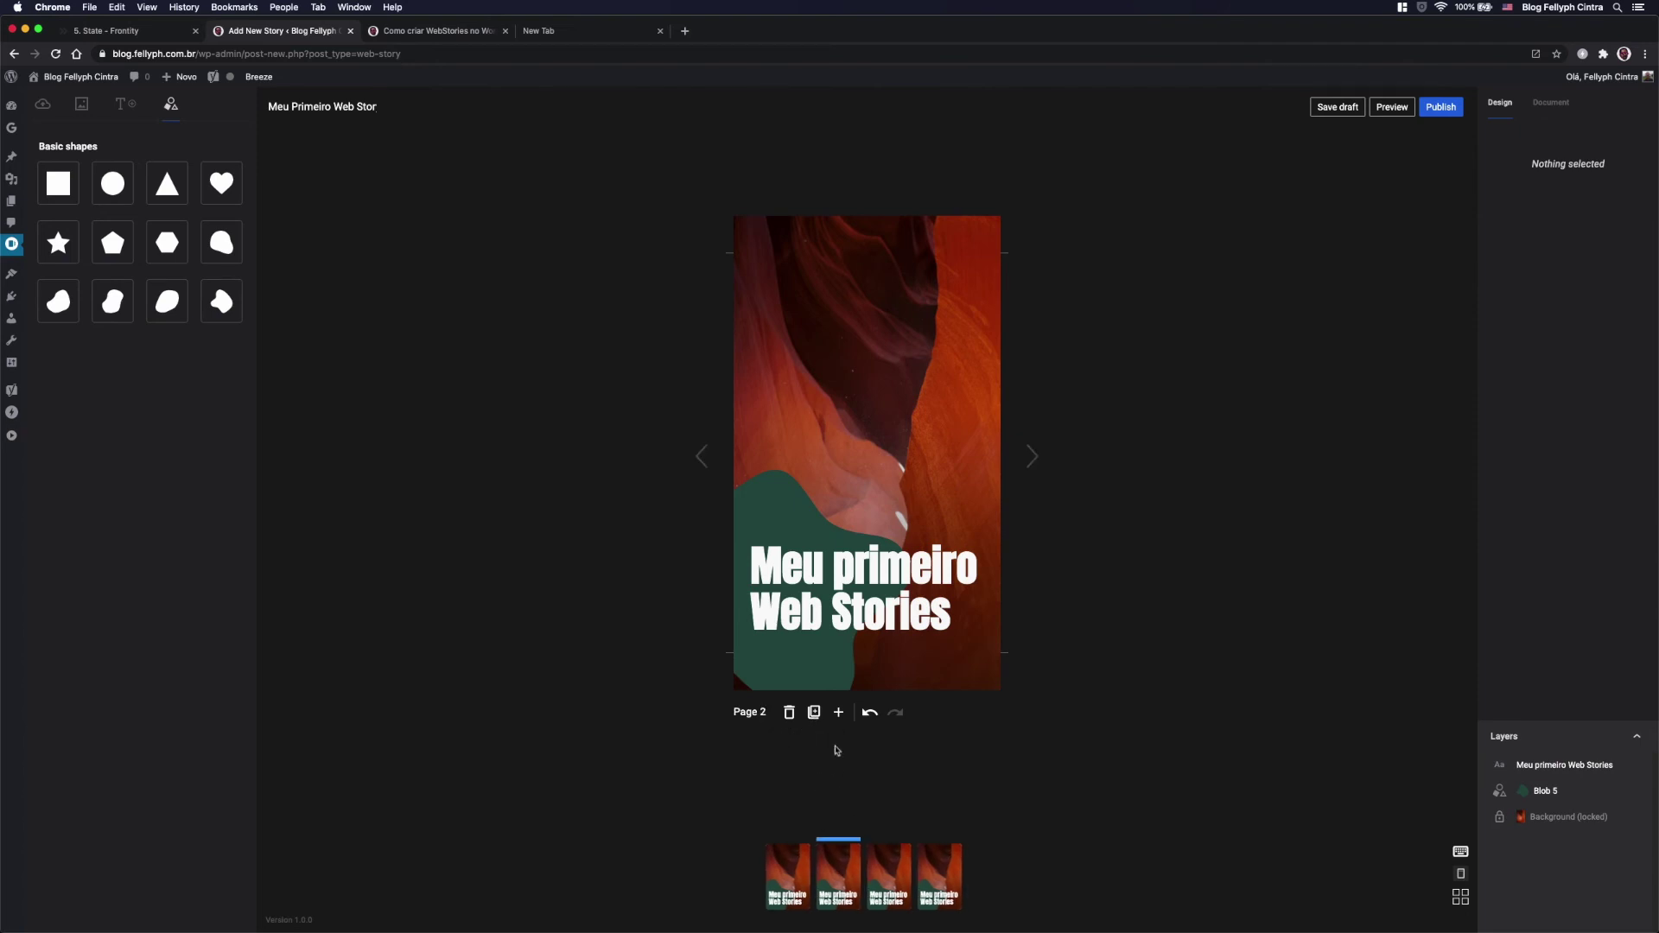
click(886, 634)
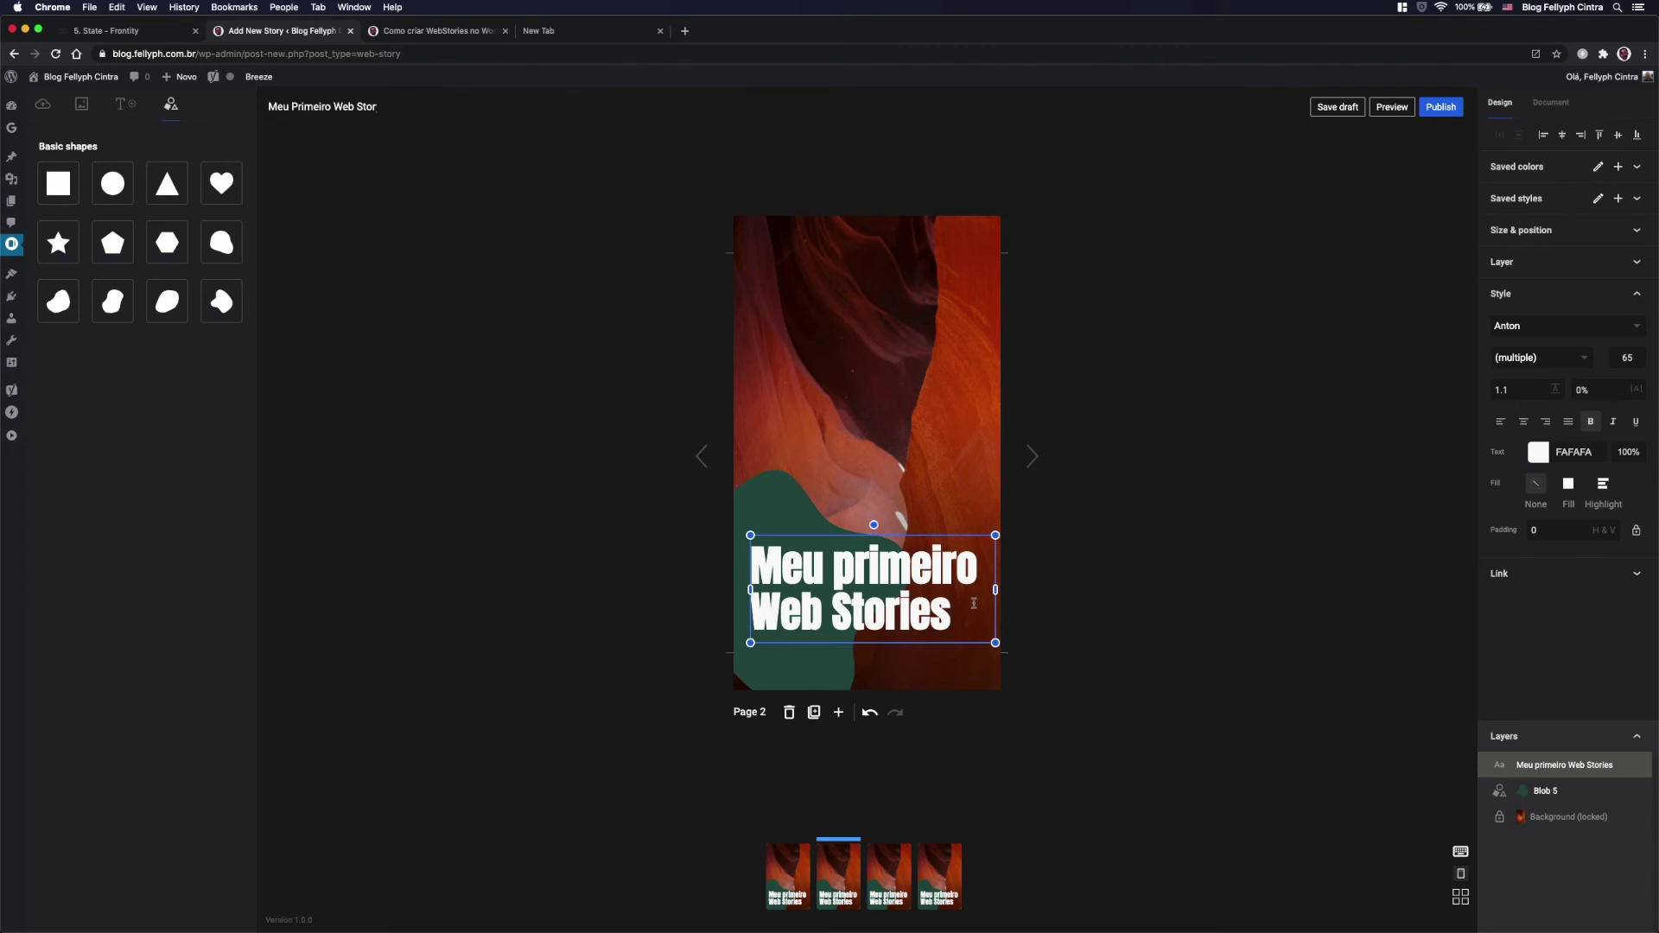
click(889, 874)
click(920, 895)
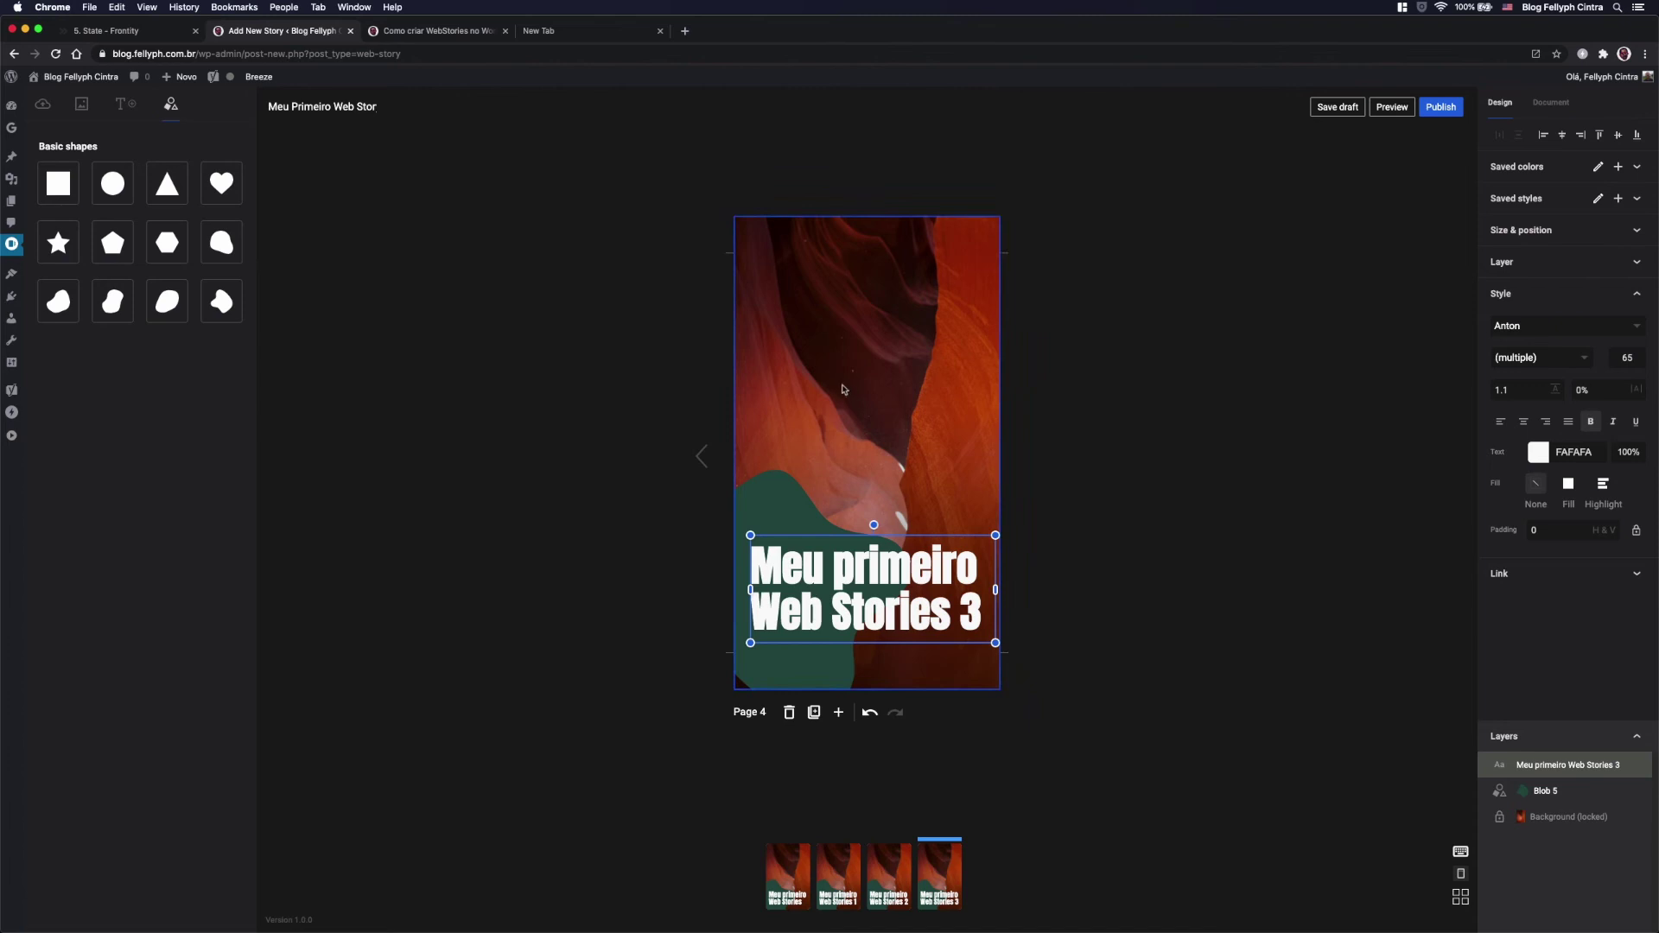
Step: On page 2, search the stock videos for "desert" and insert the aerial clip of an SUV driving over dunes
click(831, 867)
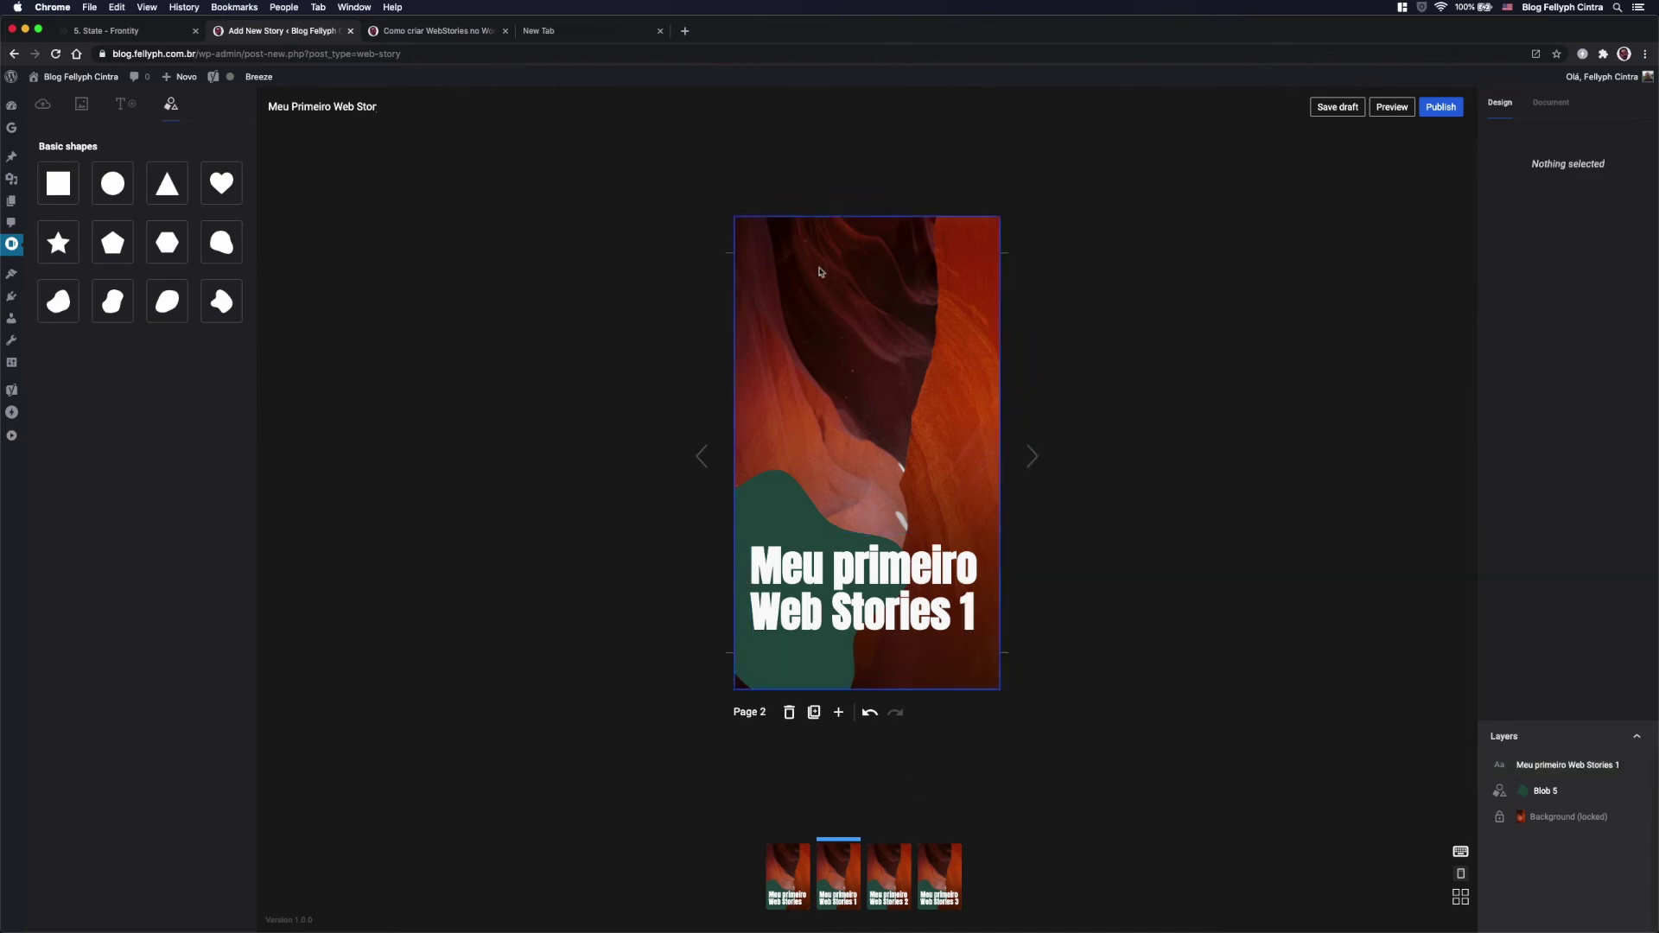
click(821, 272)
click(81, 103)
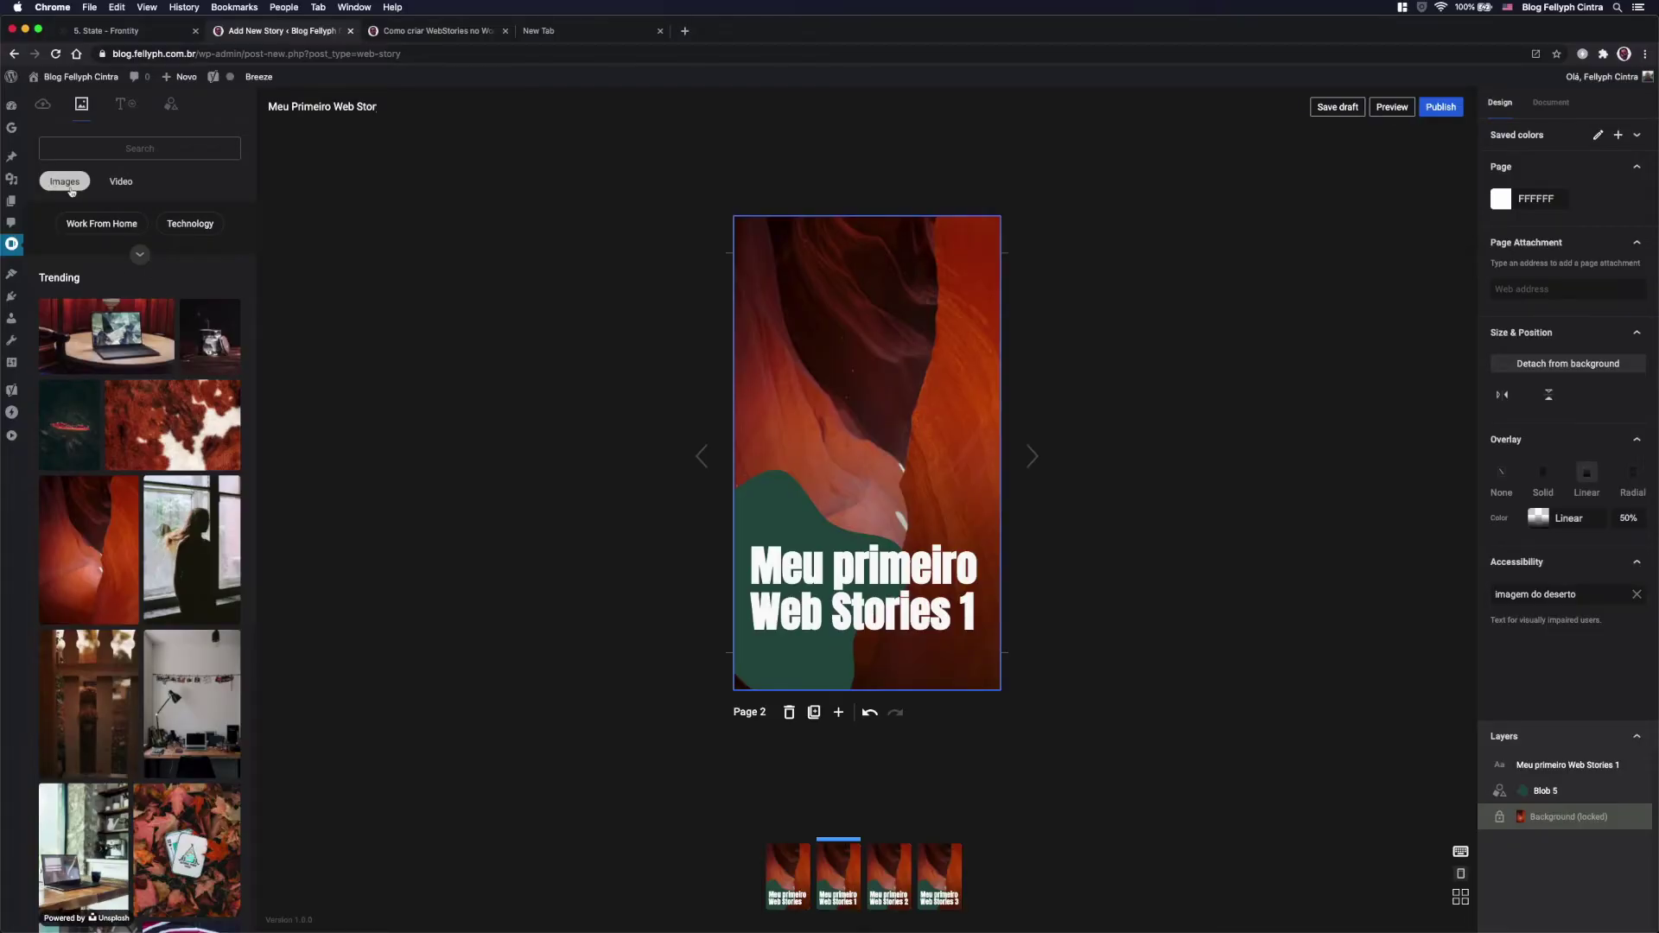
click(120, 183)
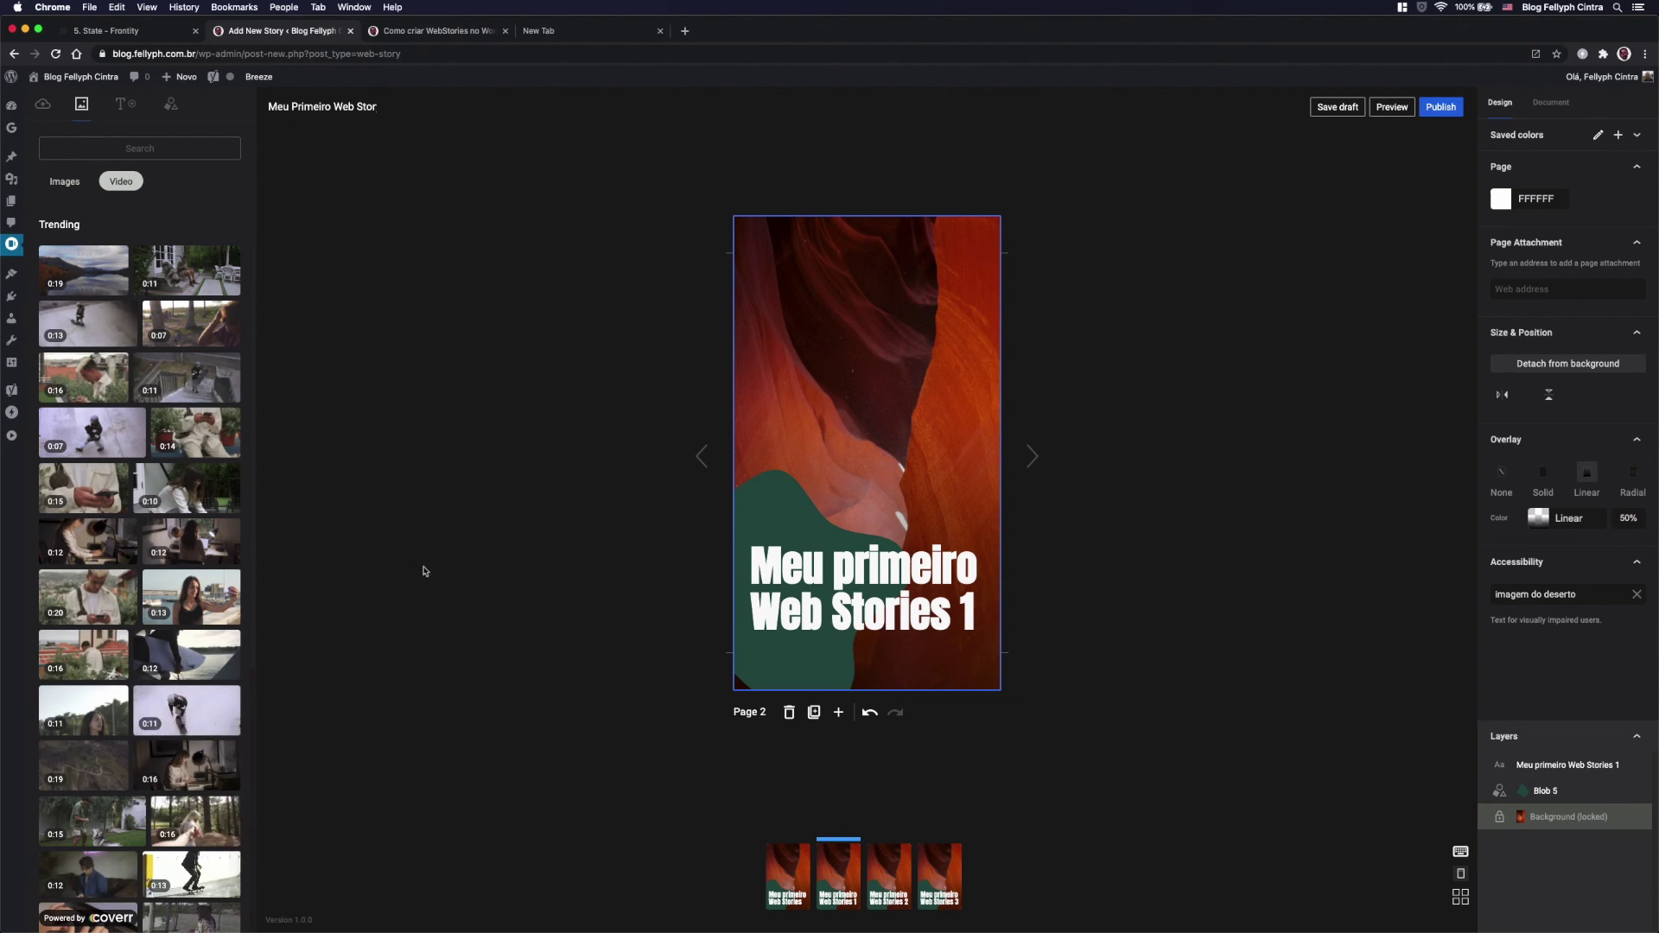
click(128, 149)
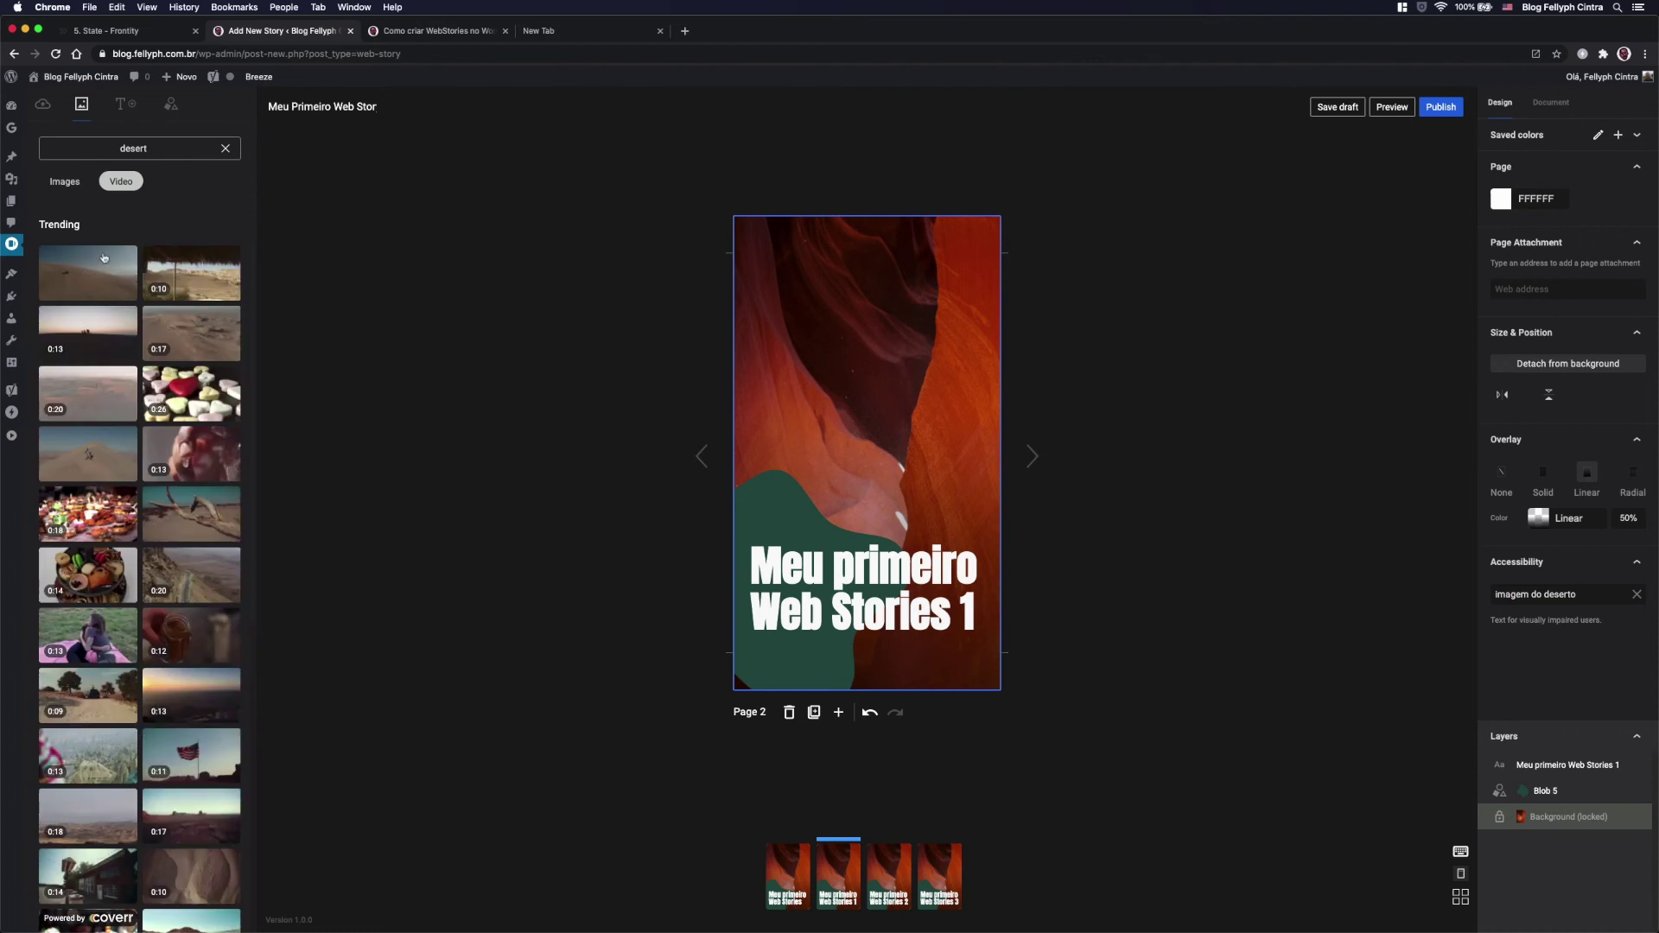
click(102, 461)
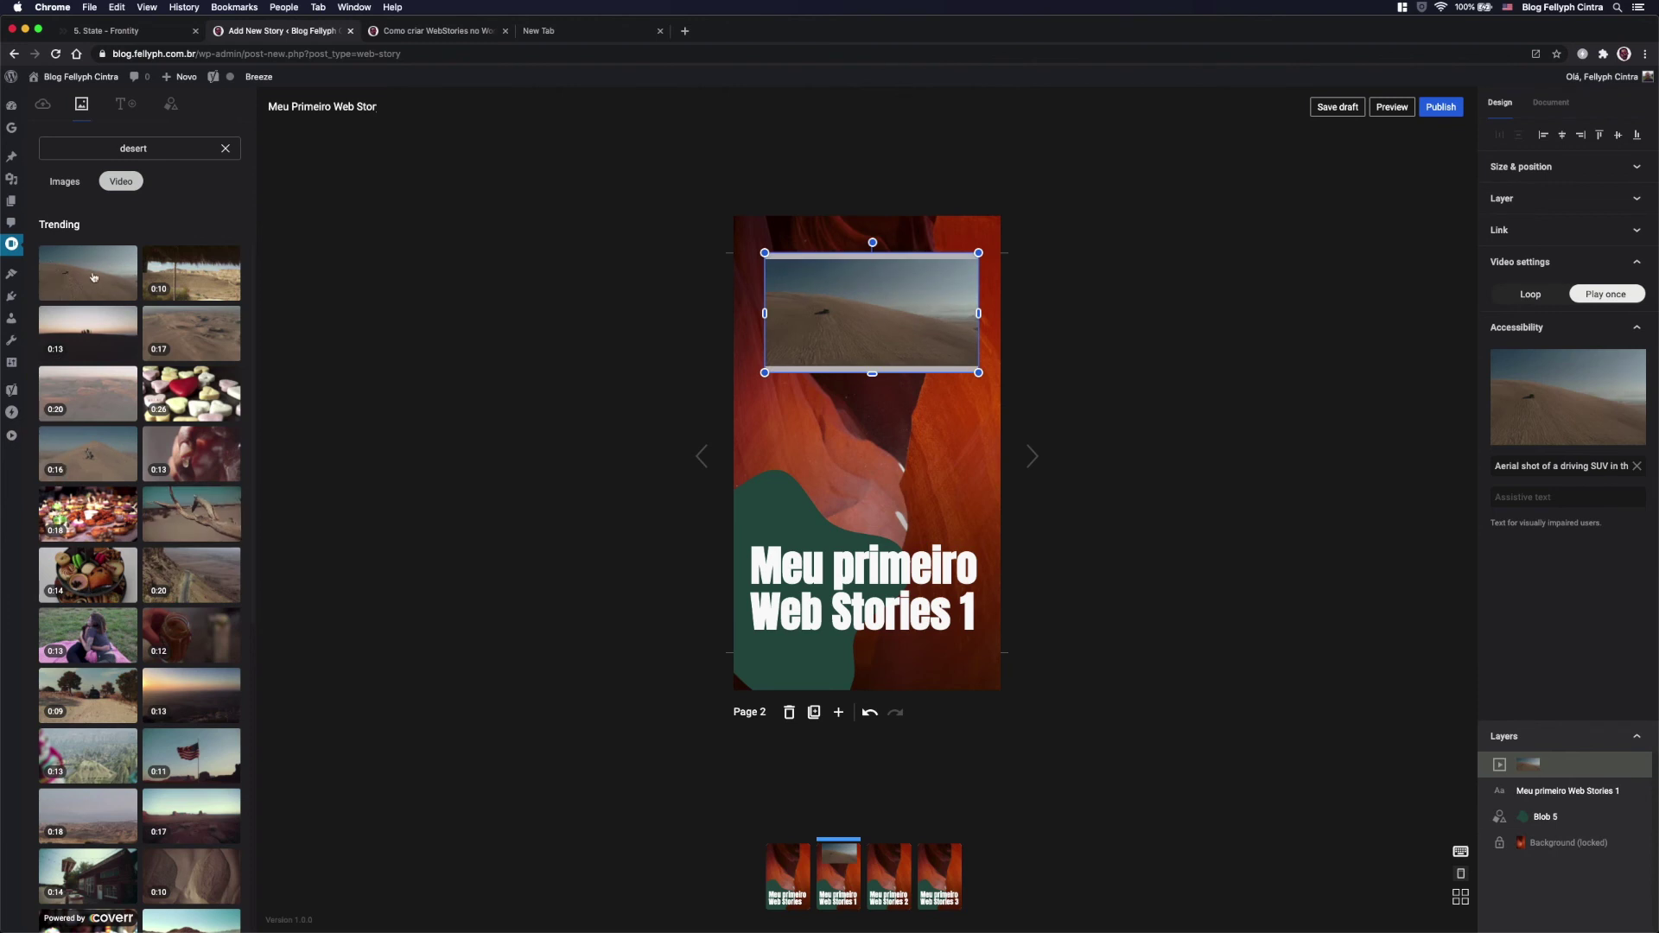
Step: Detach the canyon image from page 2's background and delete it
double_click(872, 457)
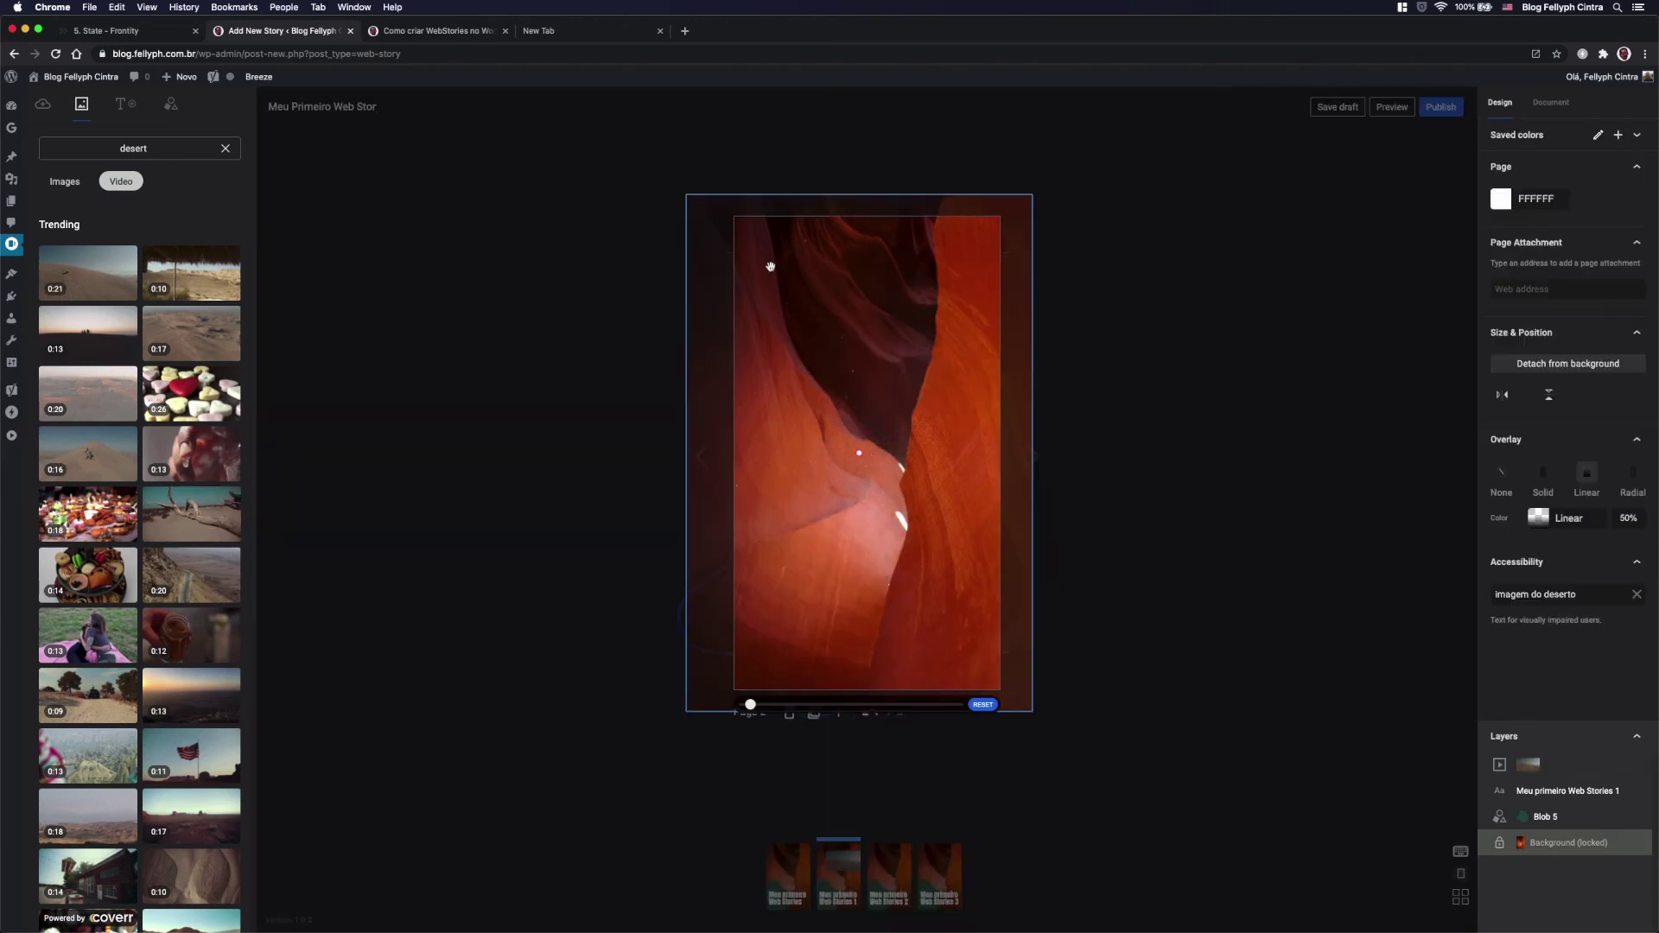
key(Escape)
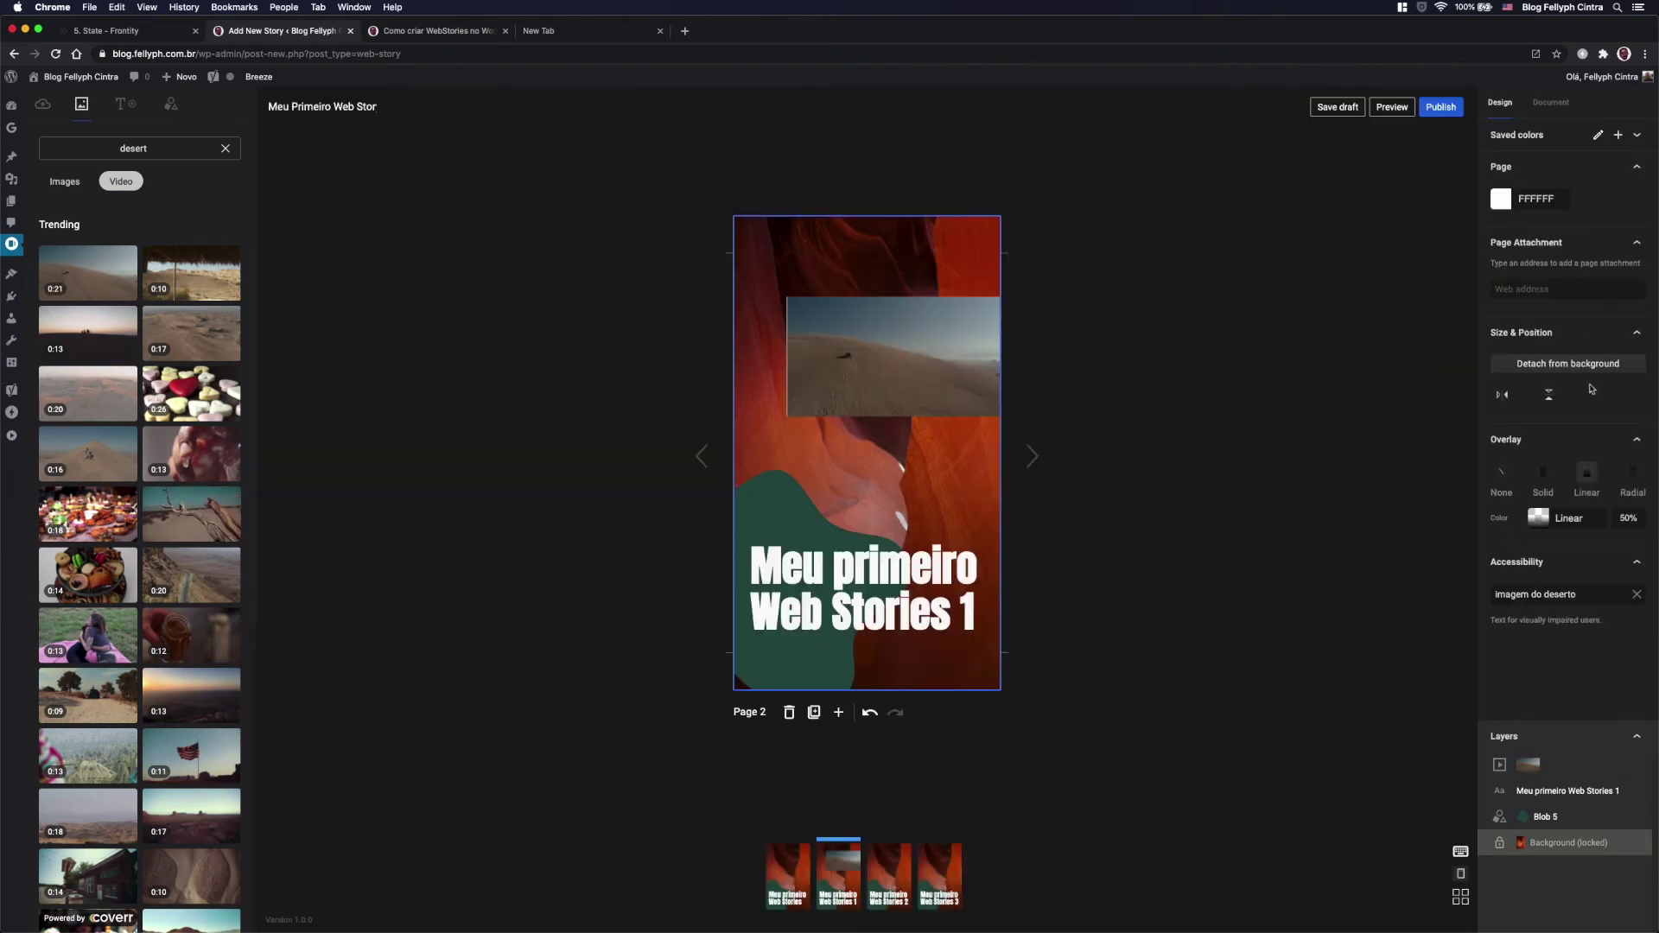
click(1588, 371)
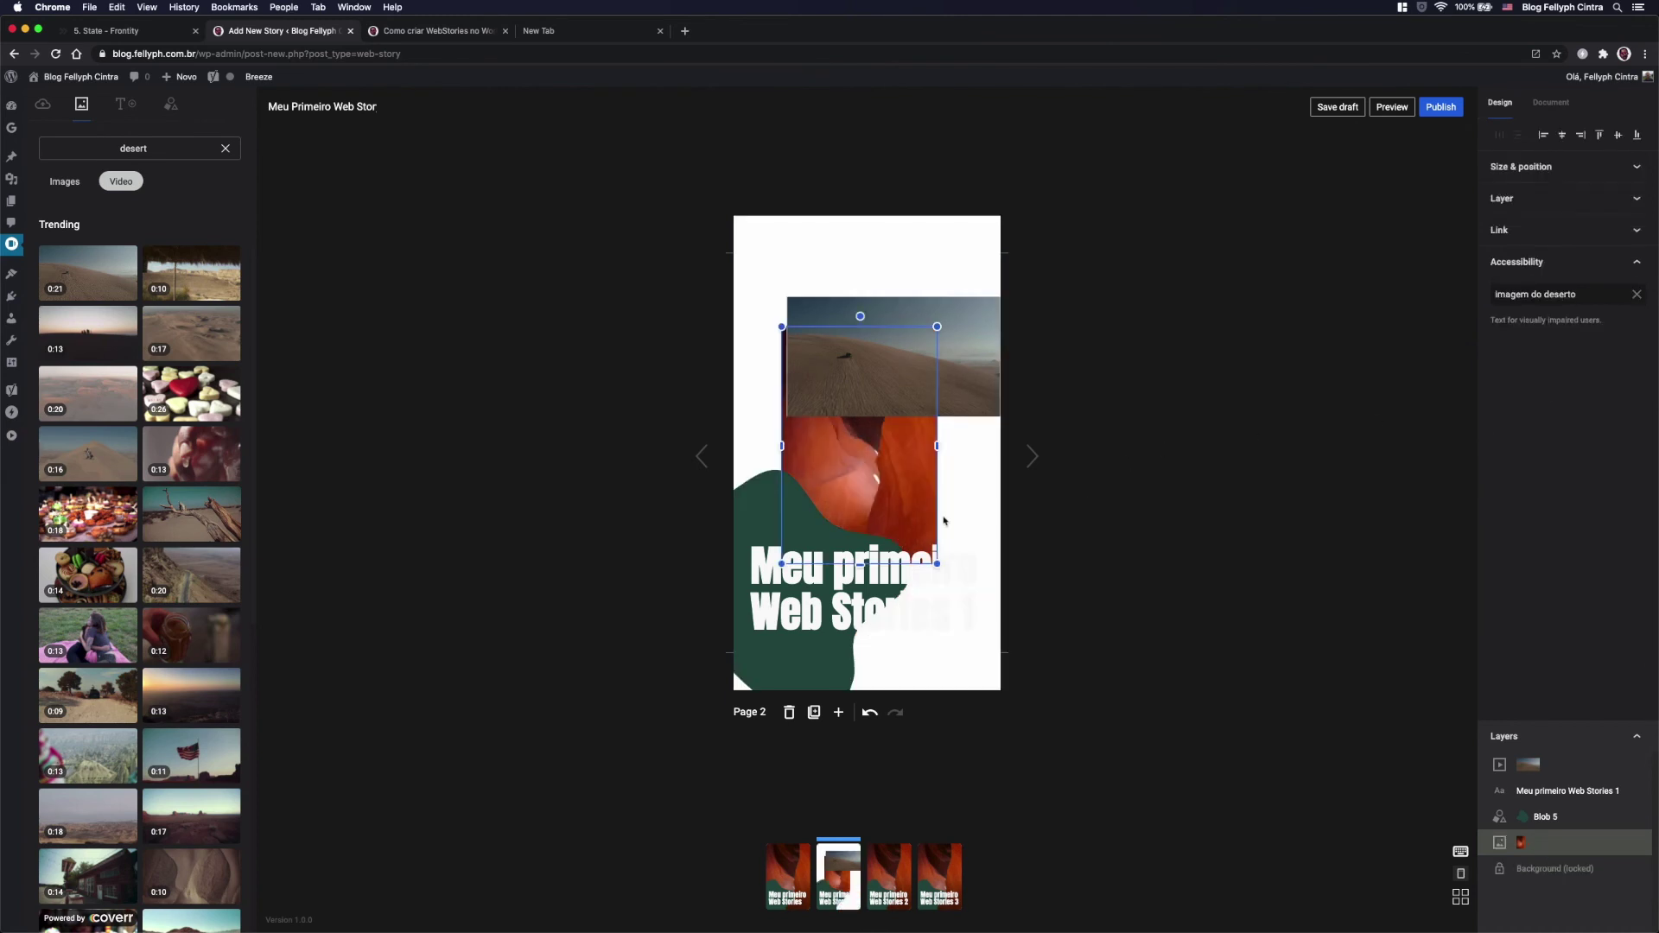
key(Delete)
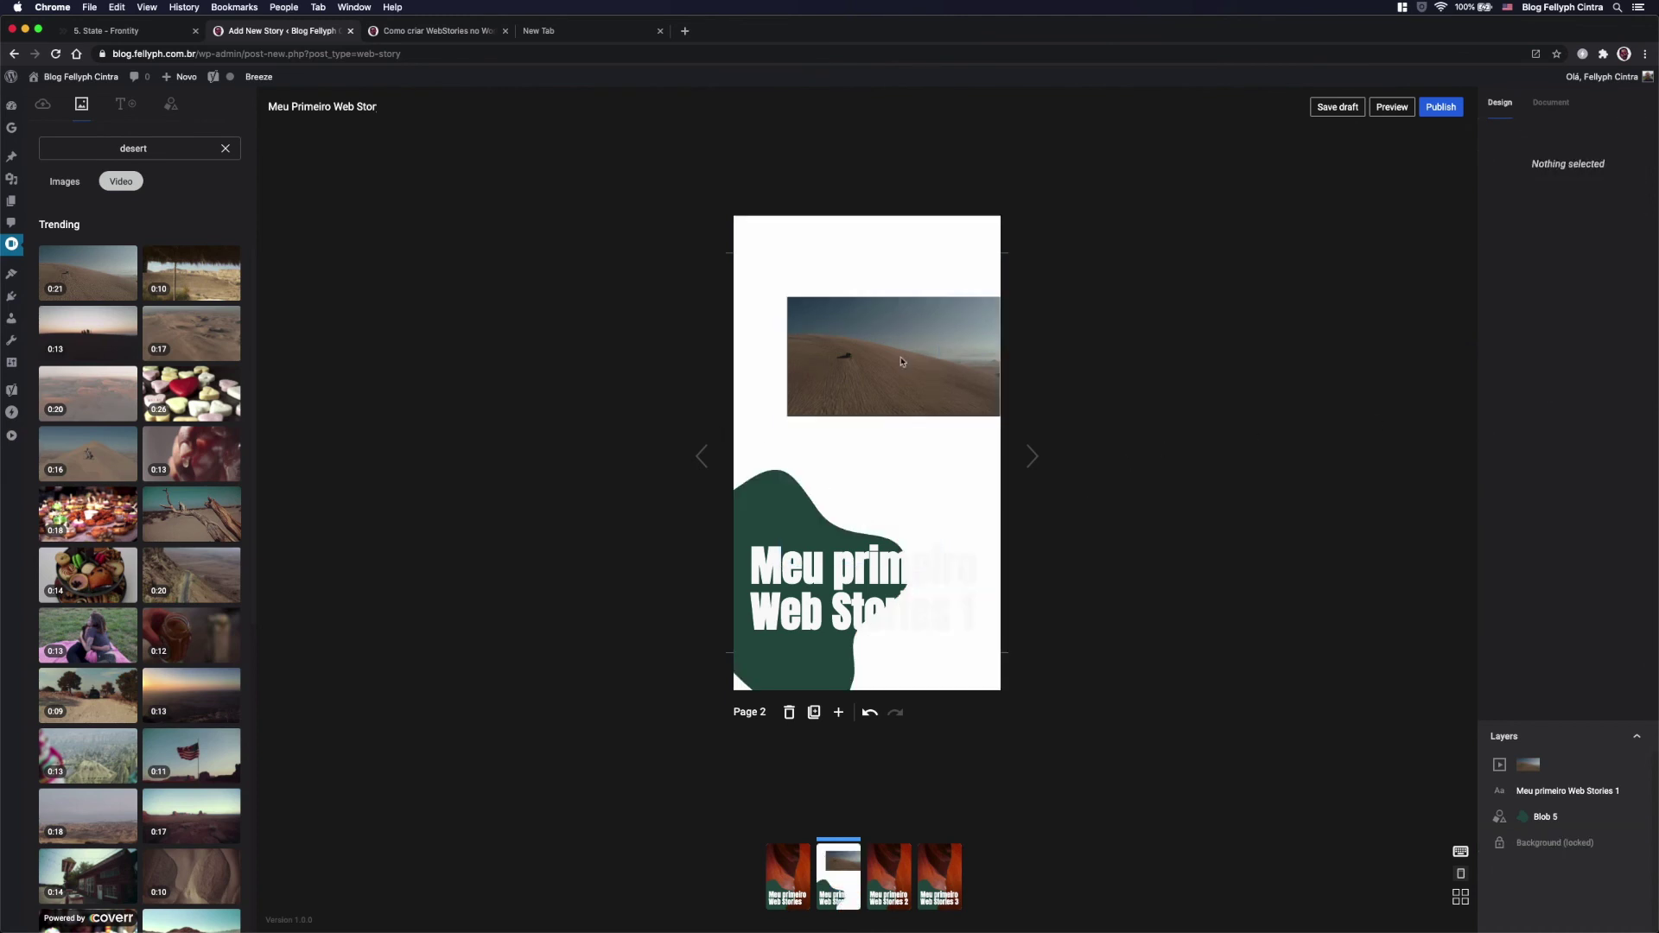
Step: Set the desert dune video as page 2's full-page background
click(901, 361)
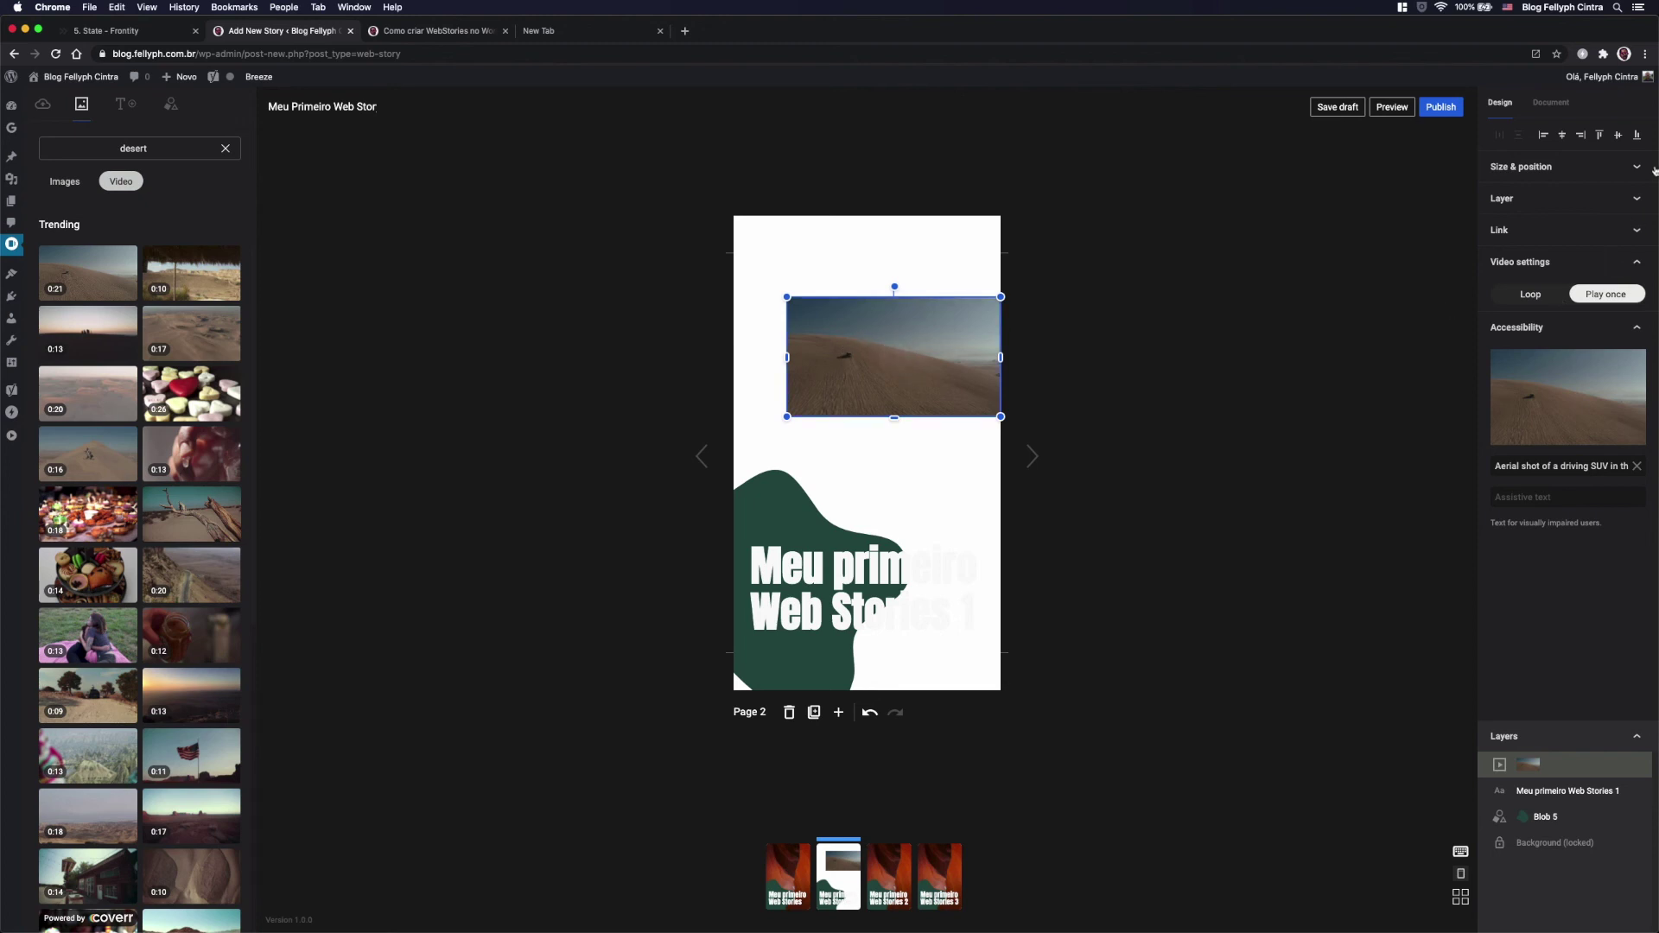
click(1626, 171)
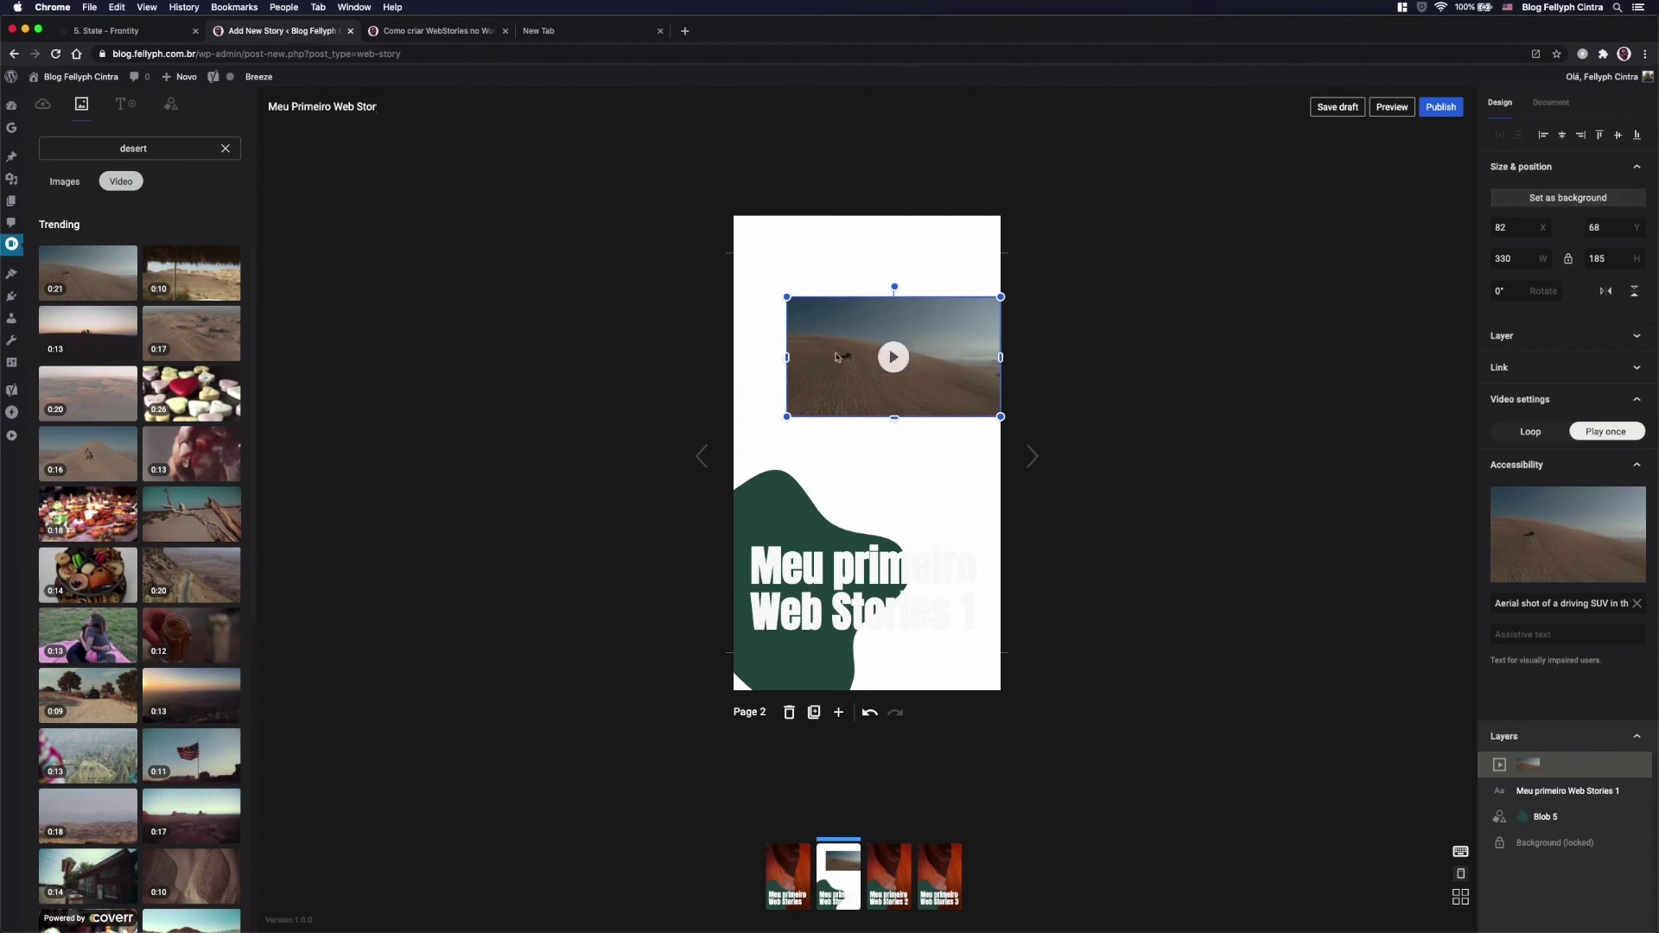
drag(842, 336, 740, 343)
drag(996, 513, 994, 516)
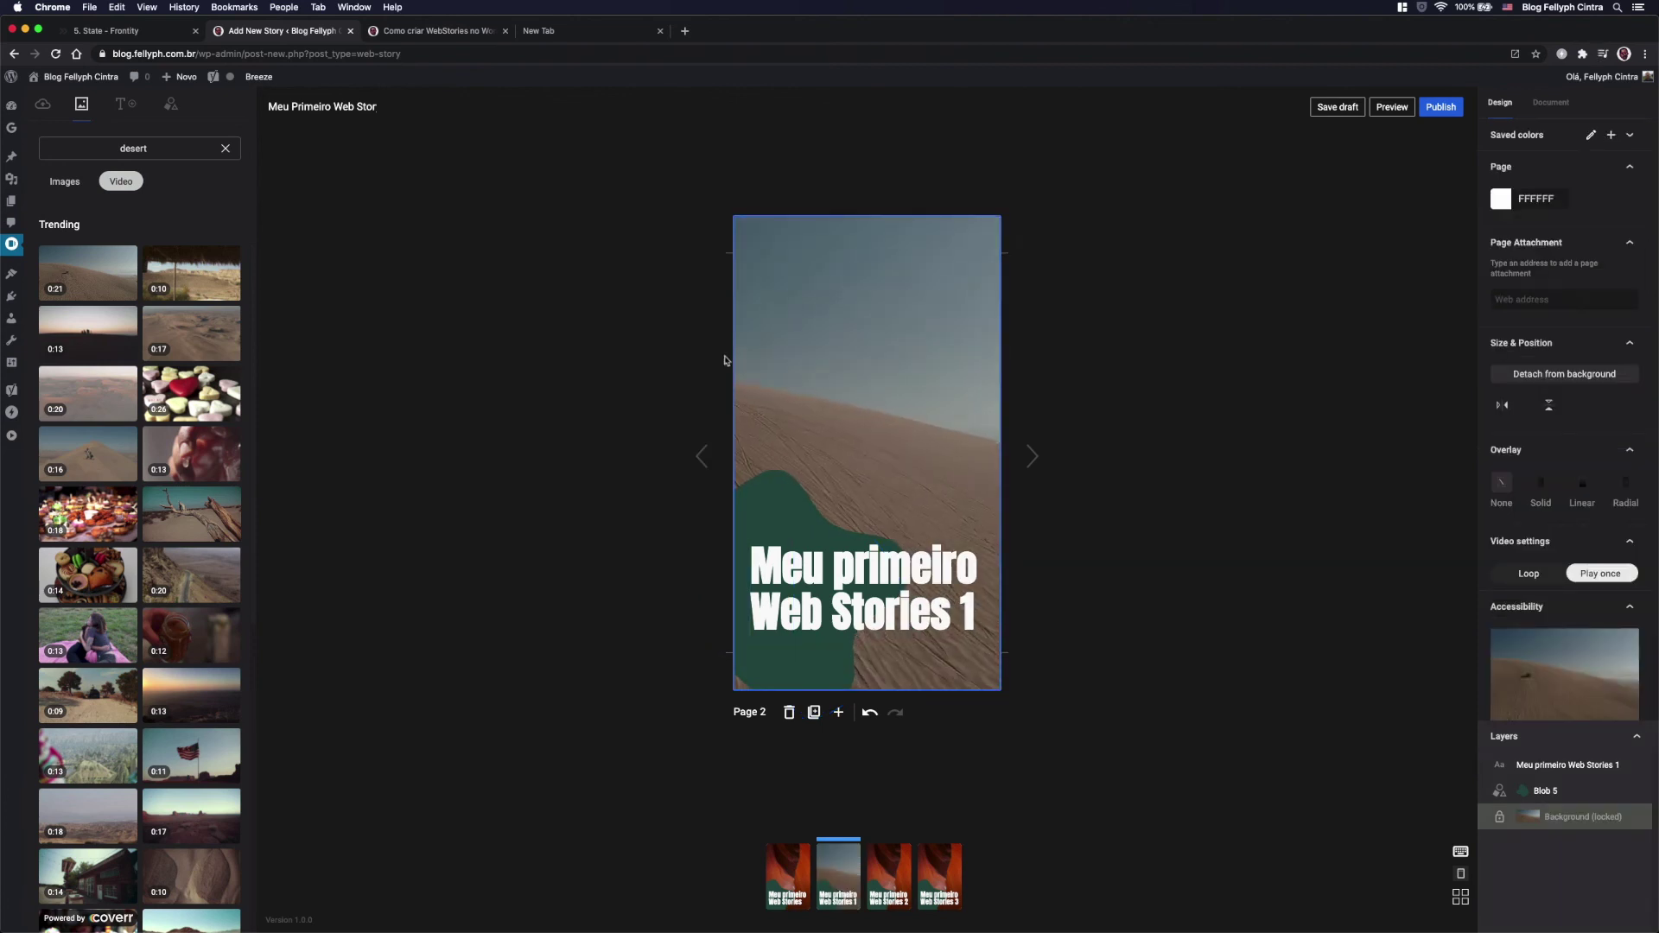
click(1196, 496)
click(900, 442)
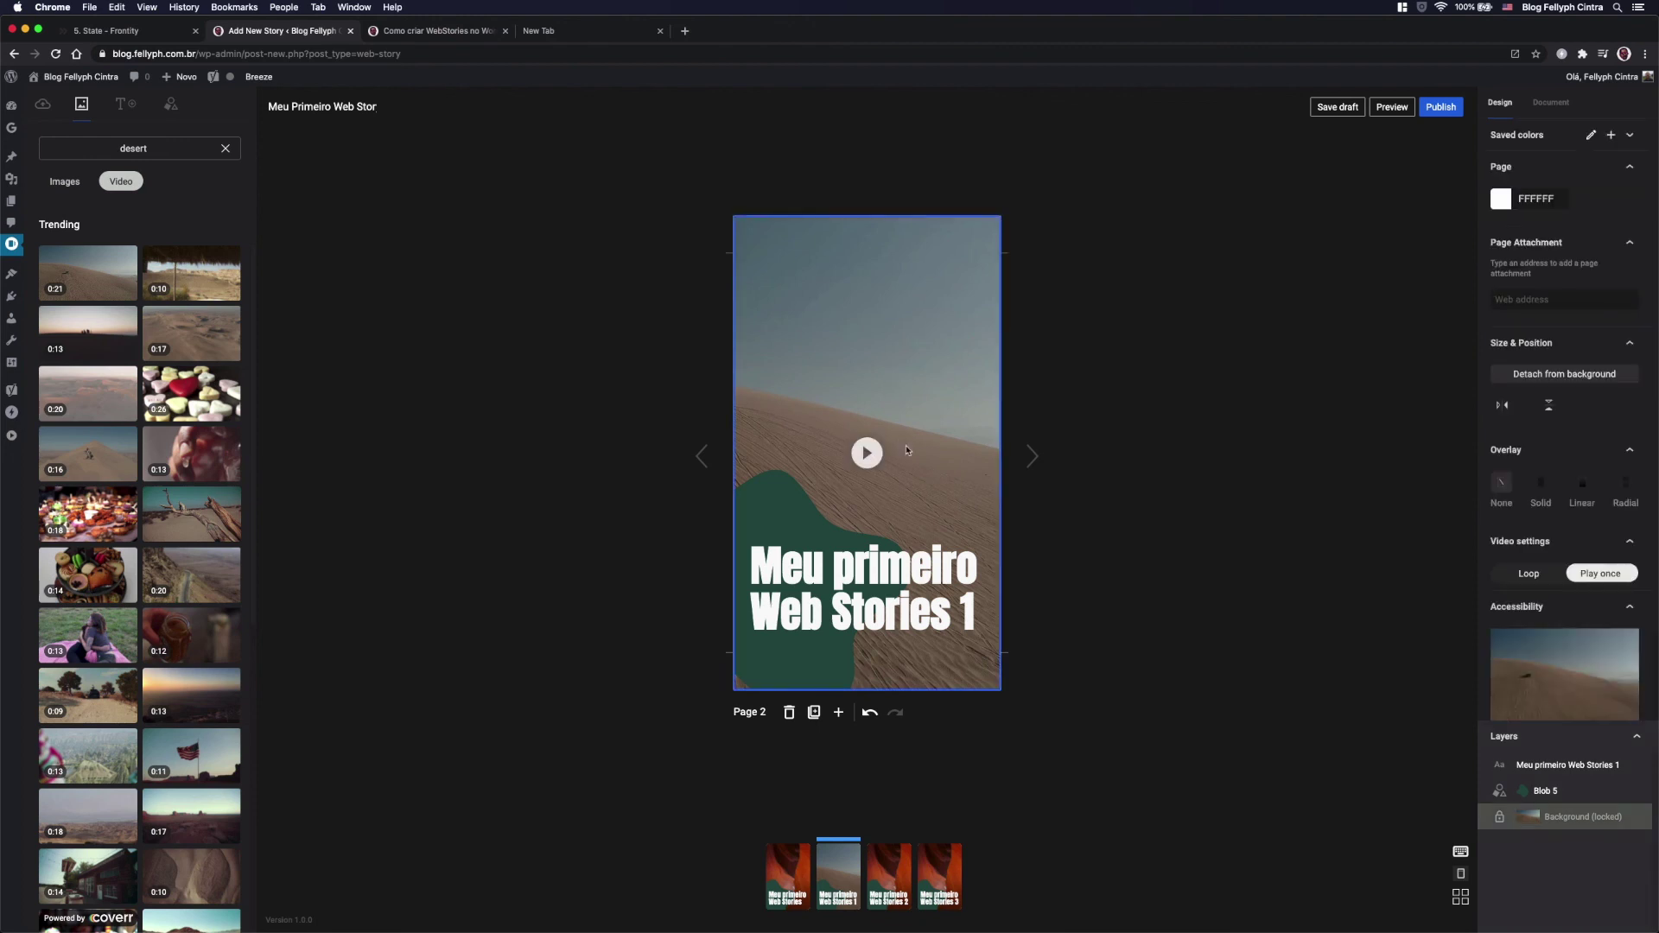